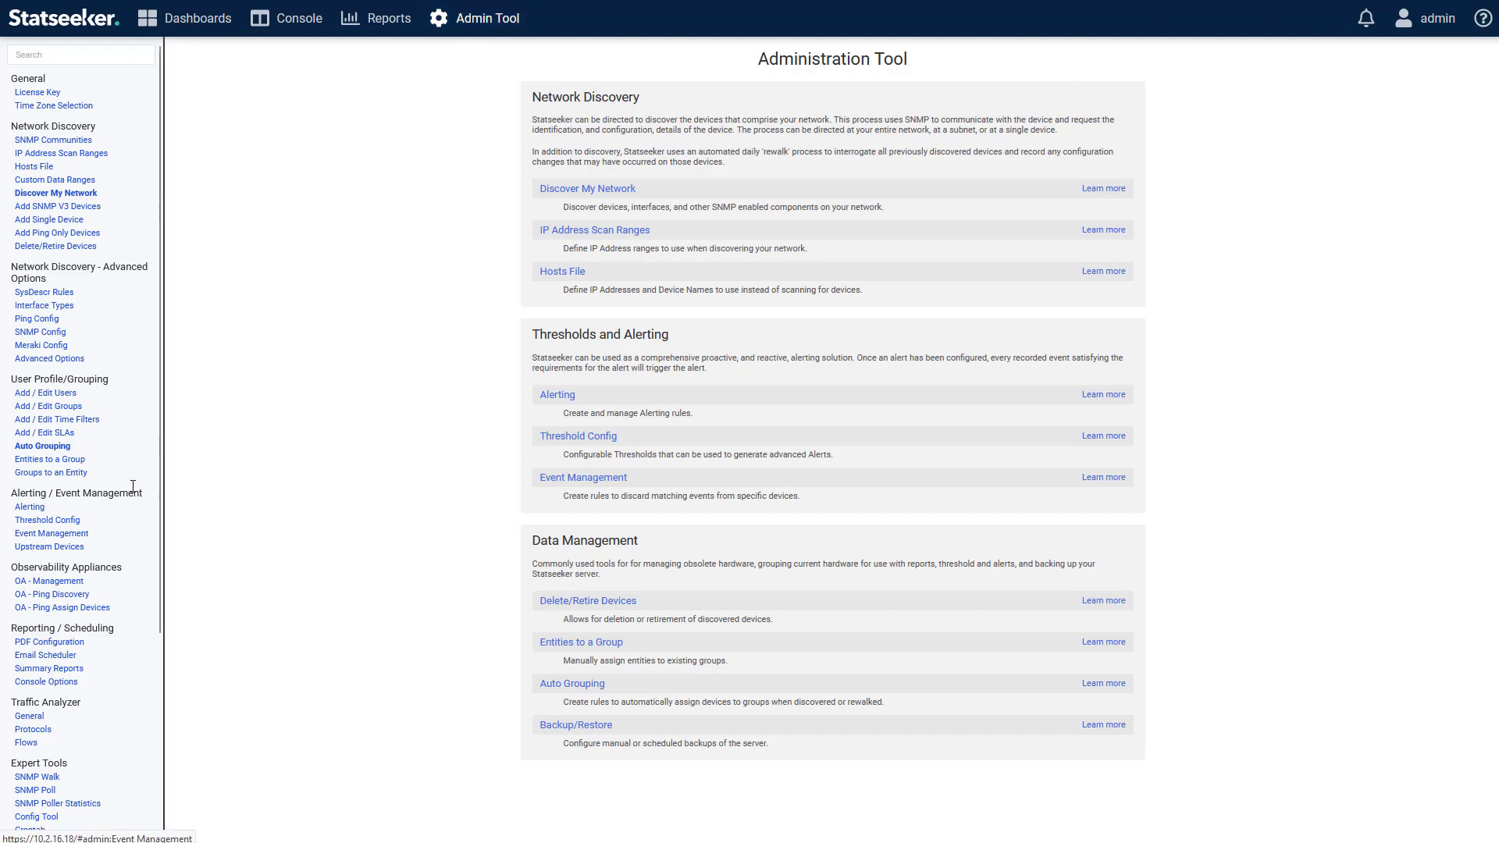
Create a new enabled alert named 'Switch Down' with the Email (simple) template.
click(25, 508)
click(259, 81)
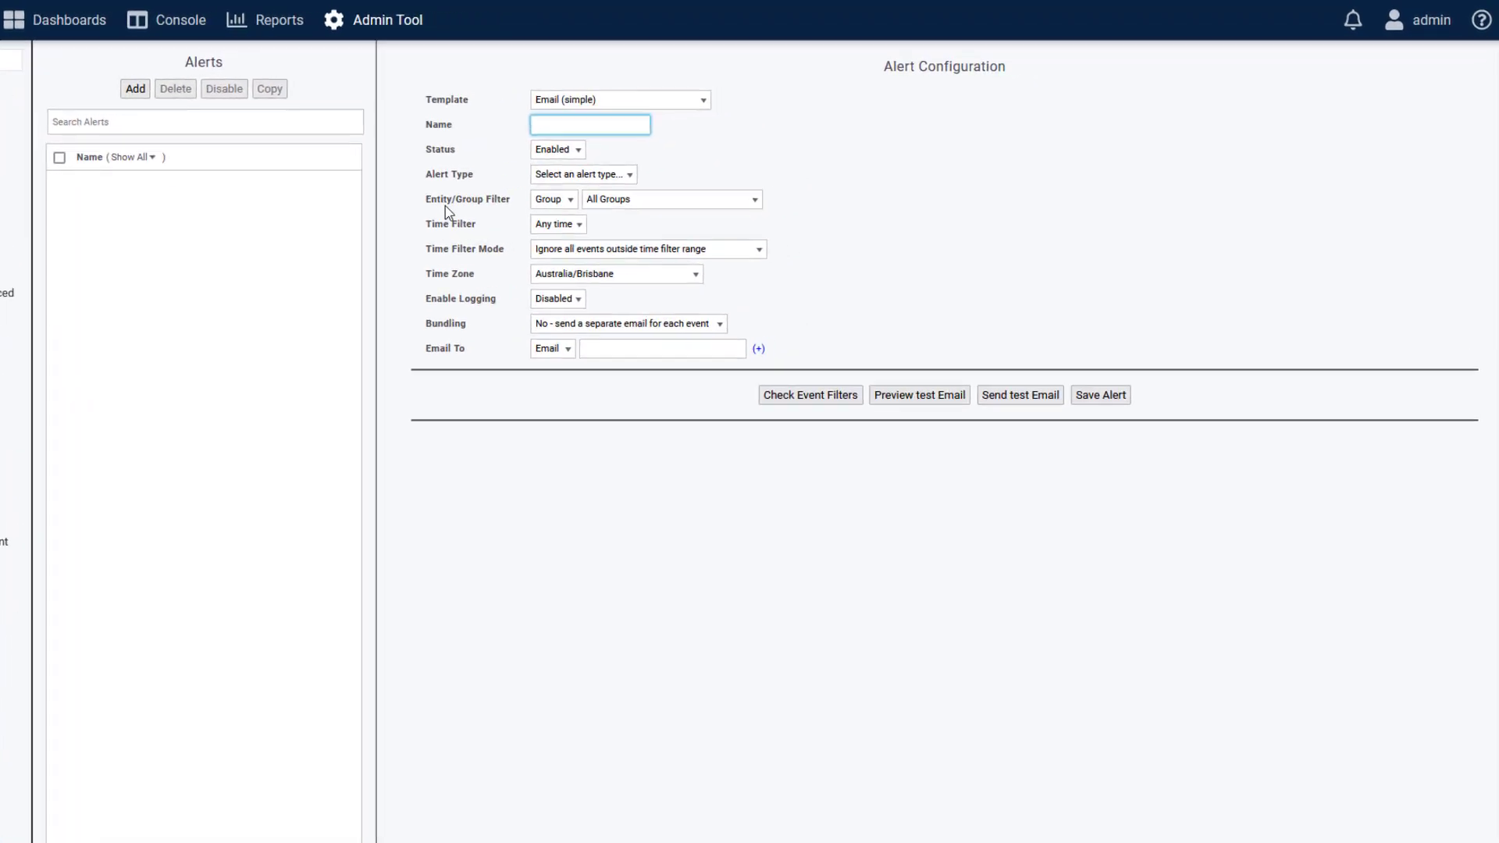
click(656, 117)
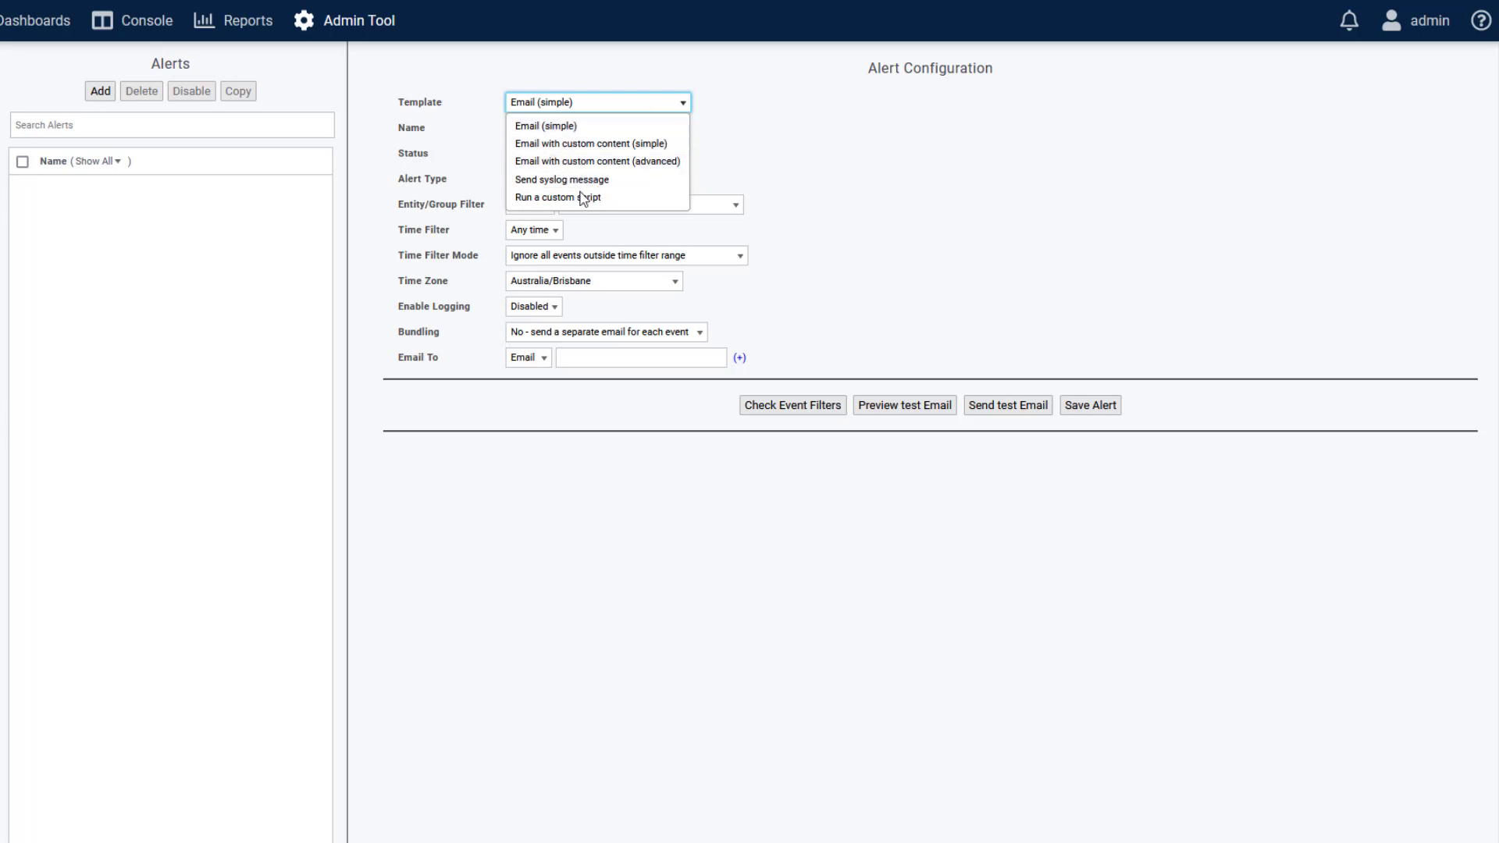
click(576, 125)
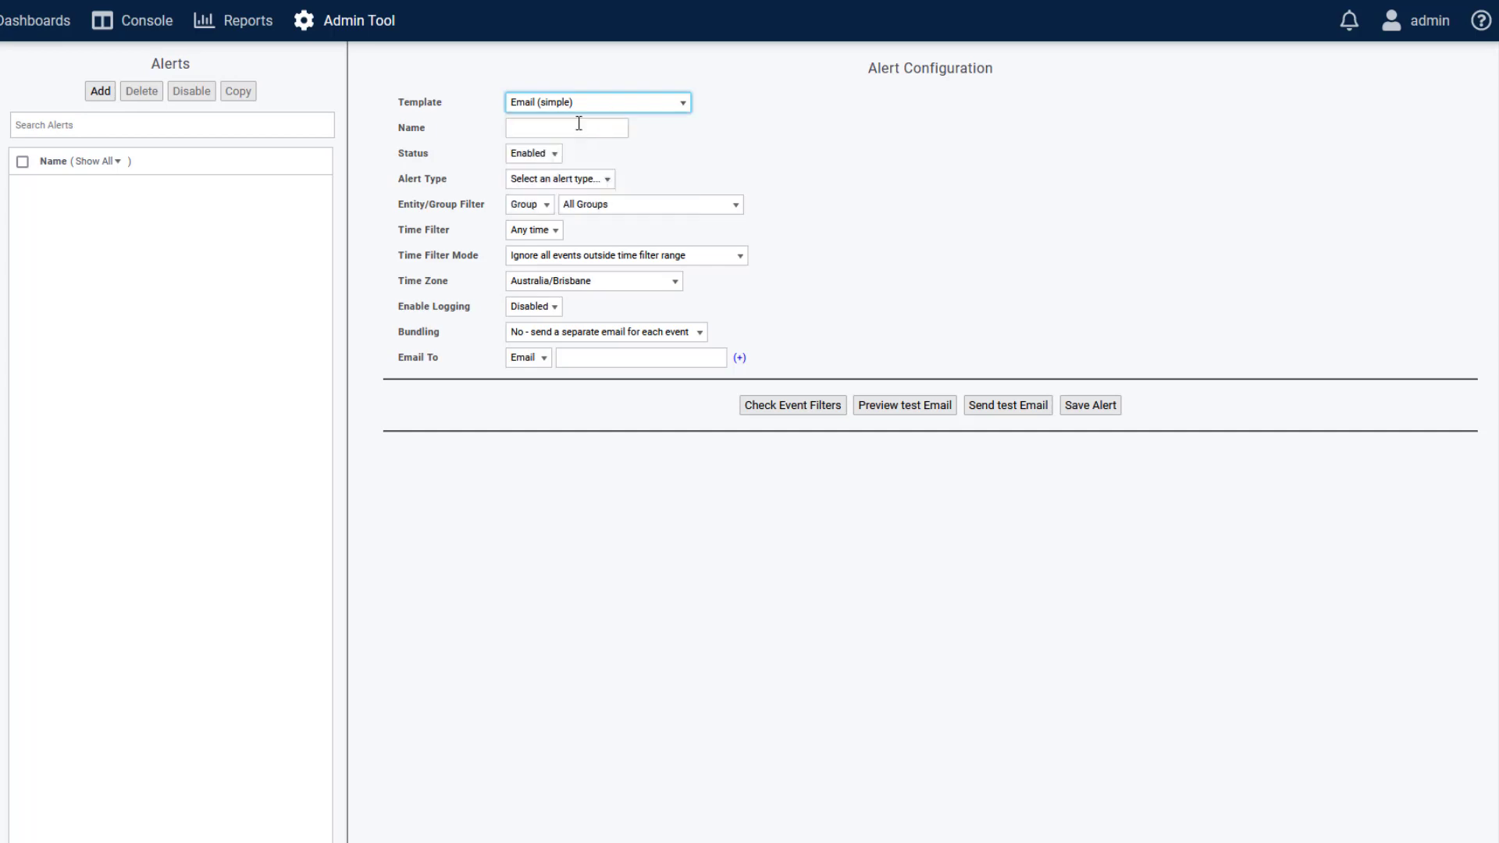
click(590, 127)
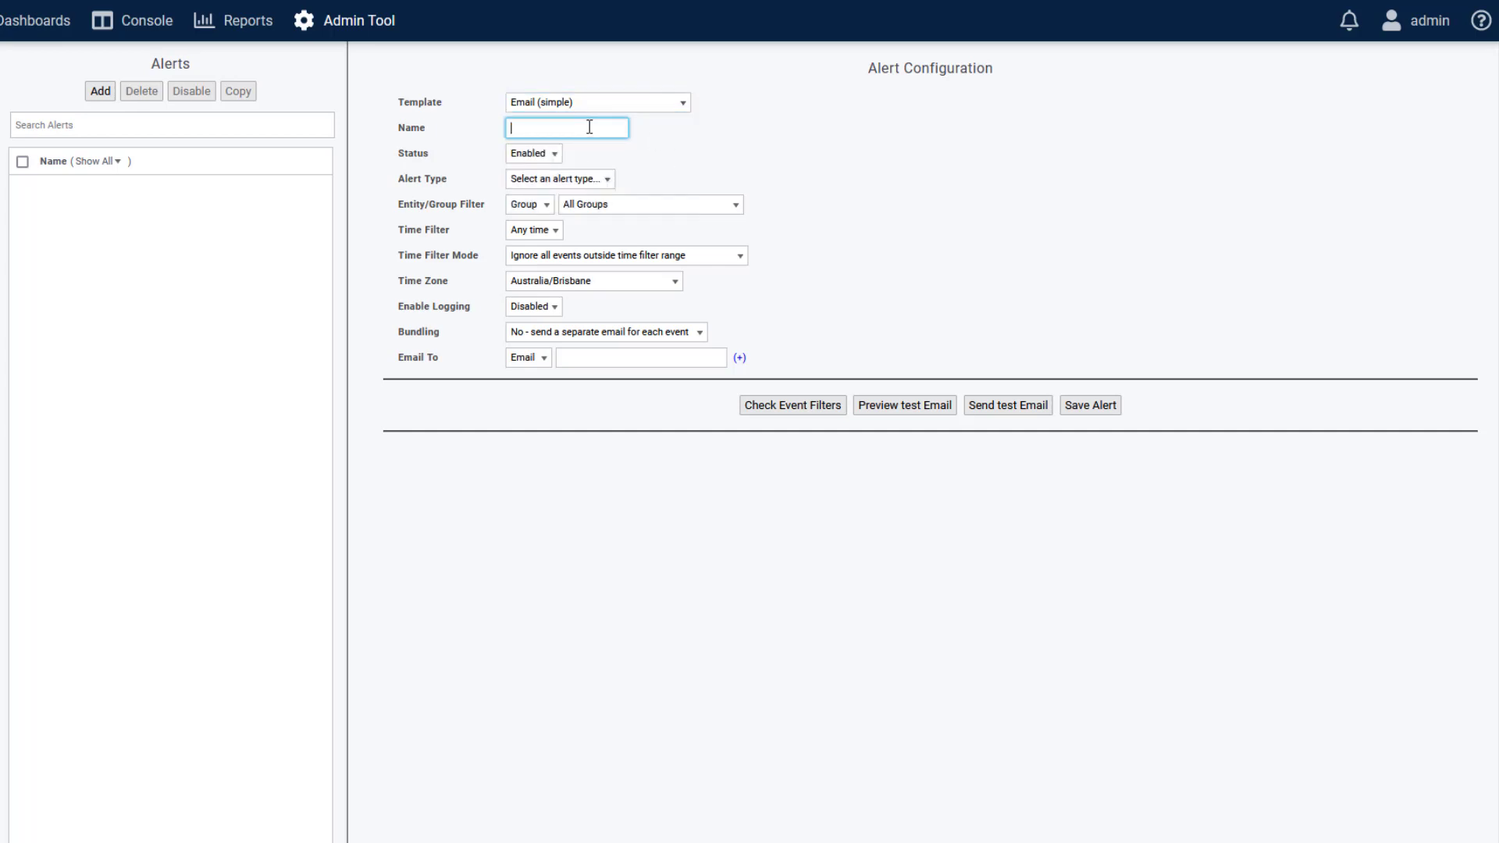
text(Switch Down)
click(527, 157)
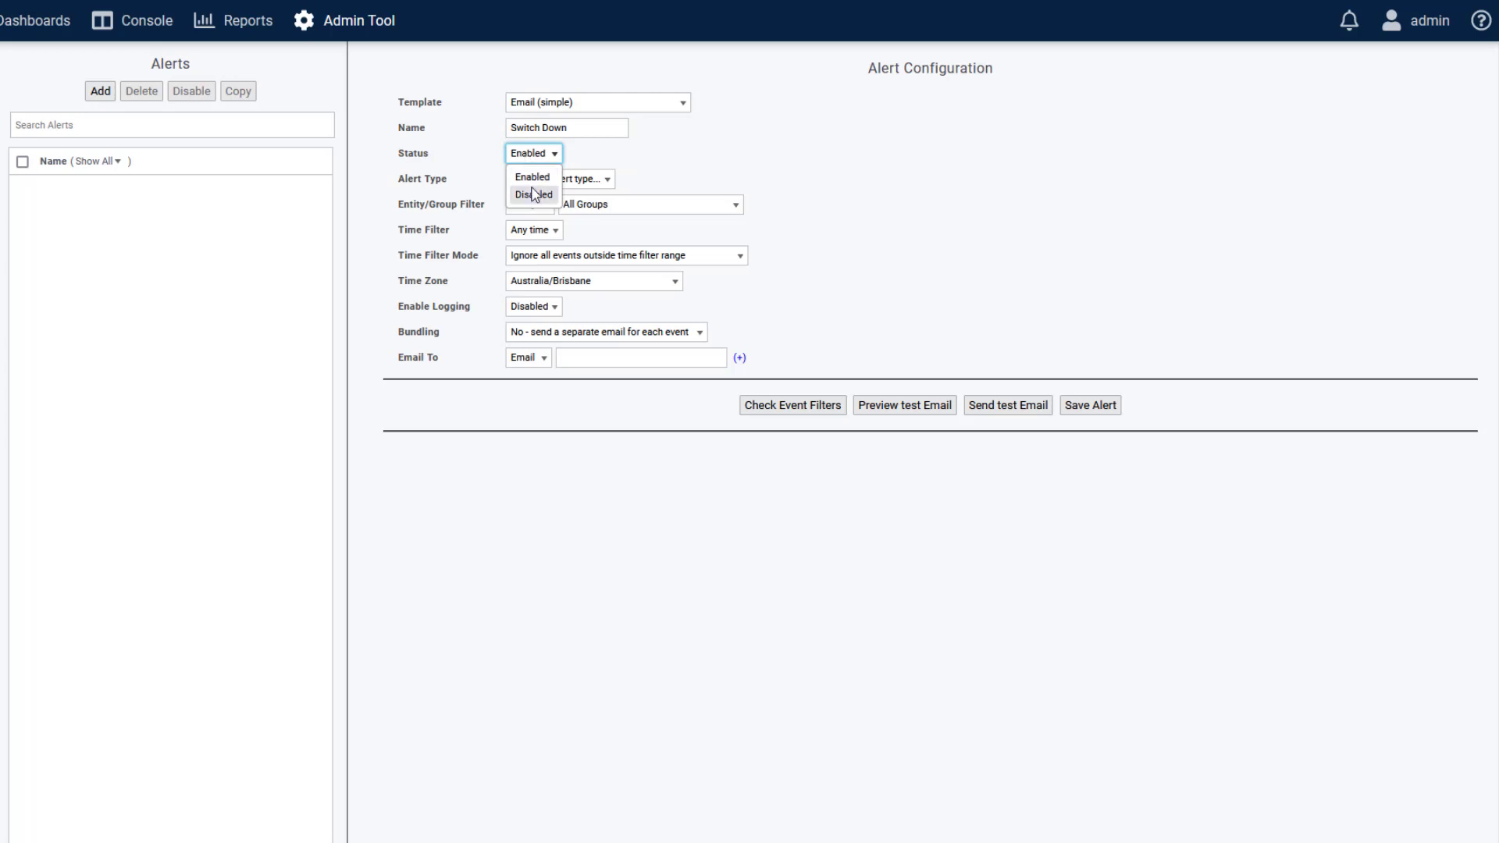
click(615, 159)
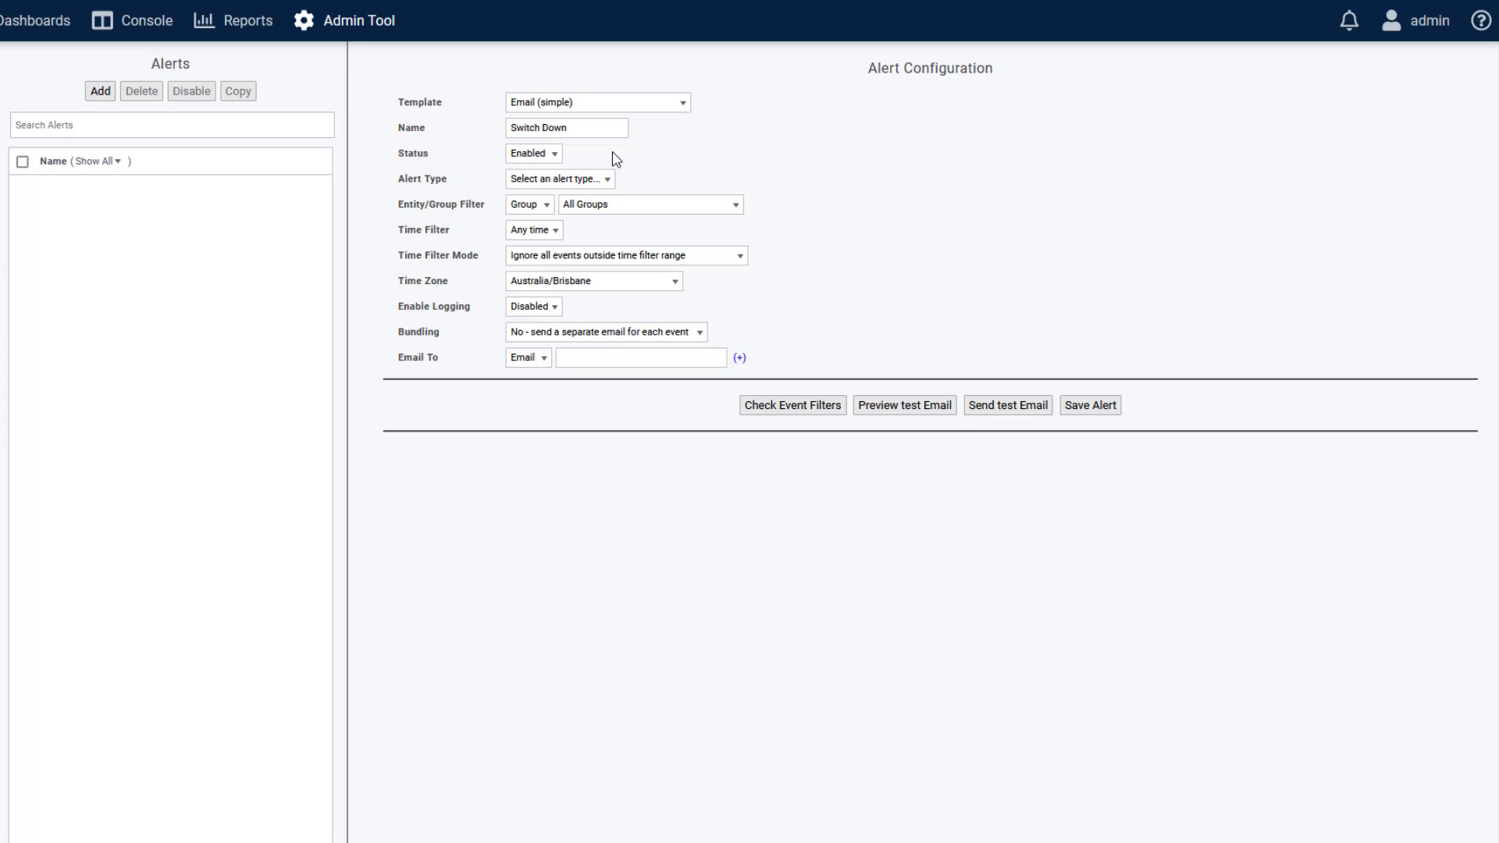
Change the Switch Down alert type to Event.
click(600, 185)
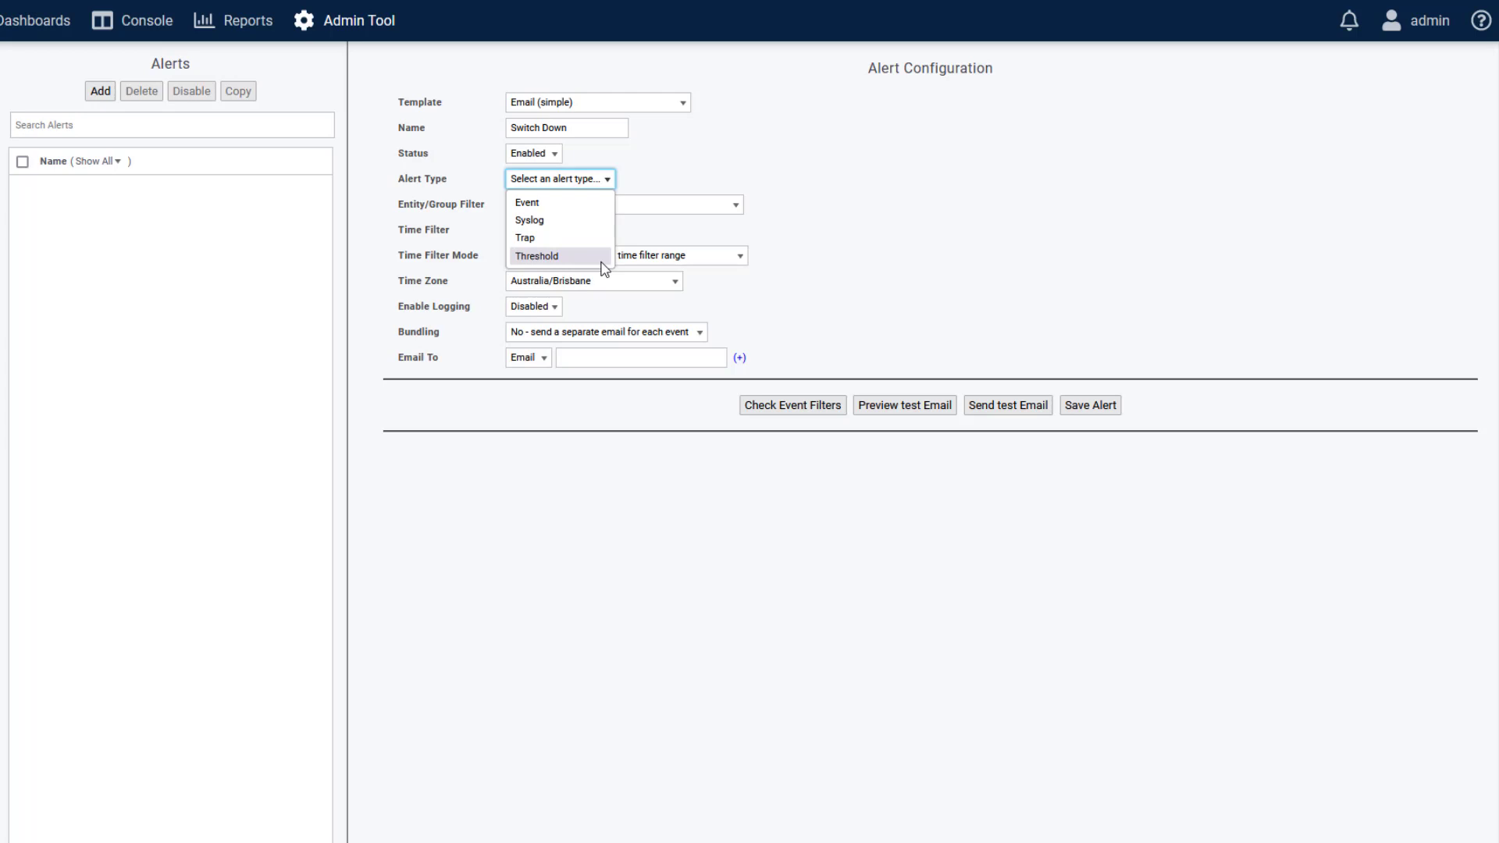
click(609, 202)
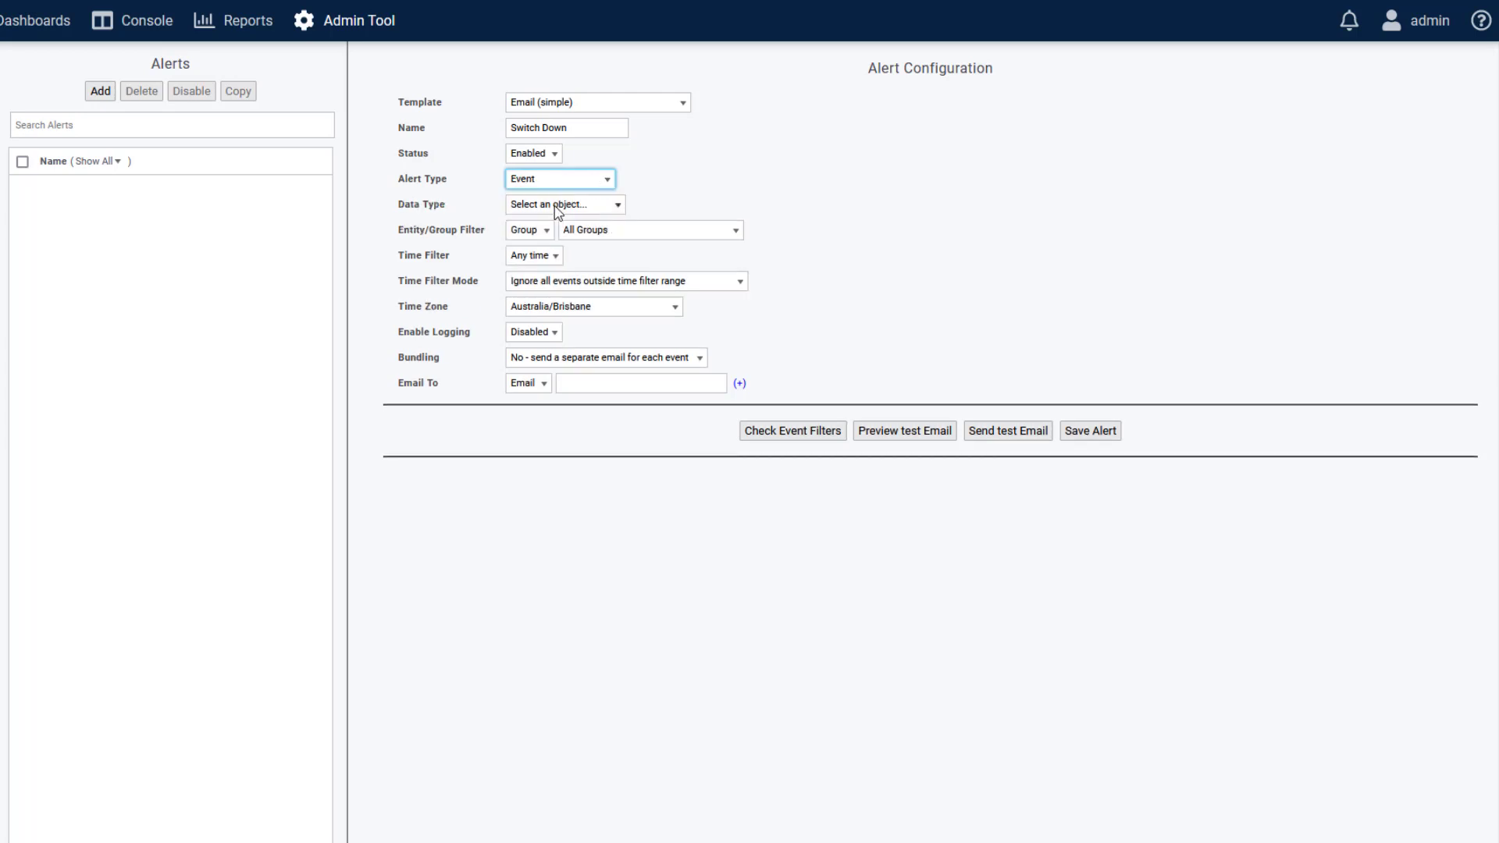
click(616, 206)
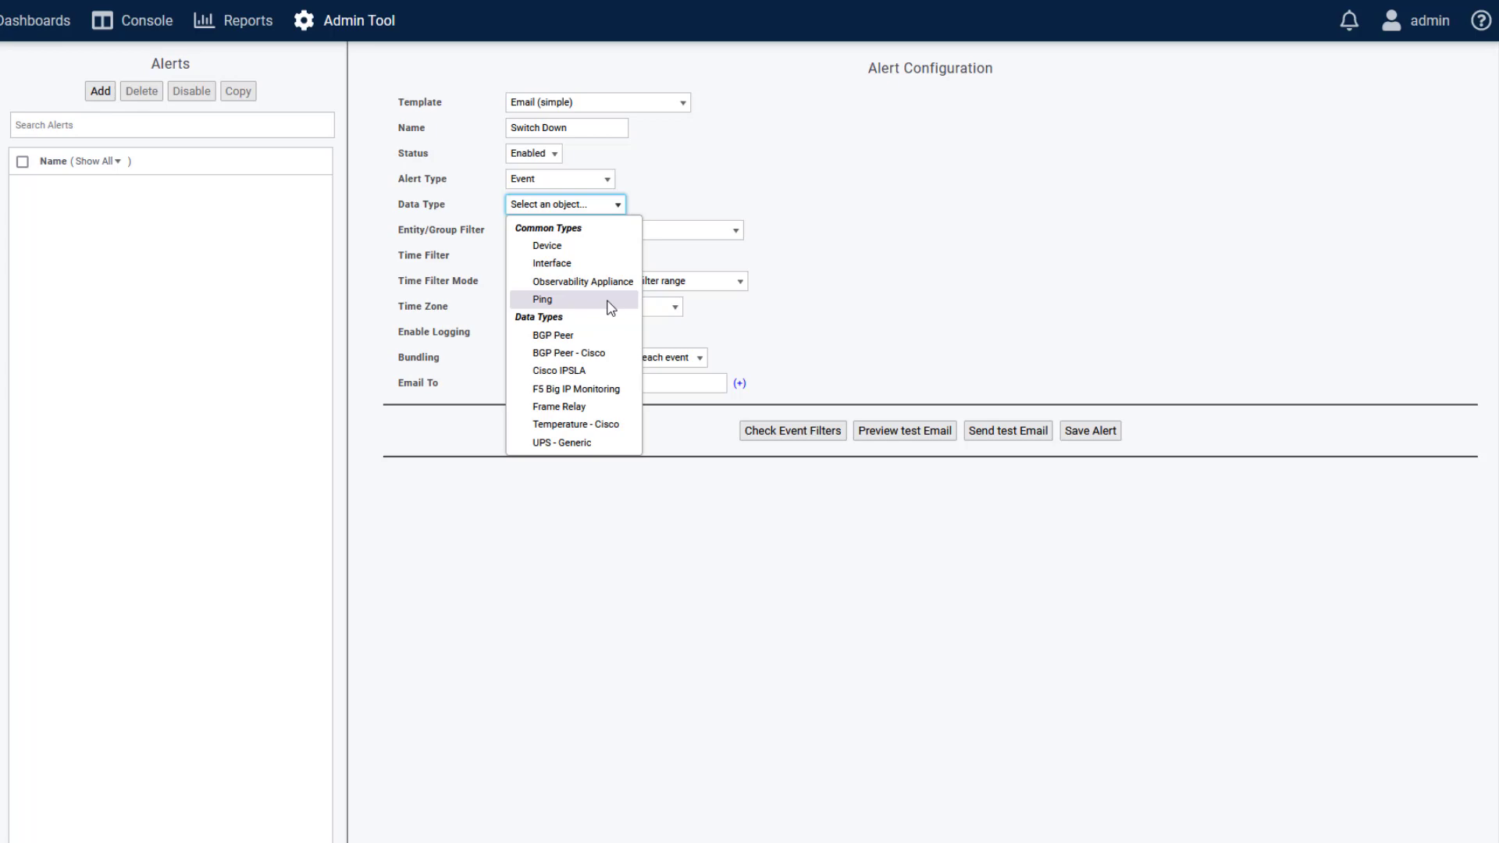
Watch Device Ping State for disabled and down, then open the Statseeker documentation.
click(616, 249)
click(547, 230)
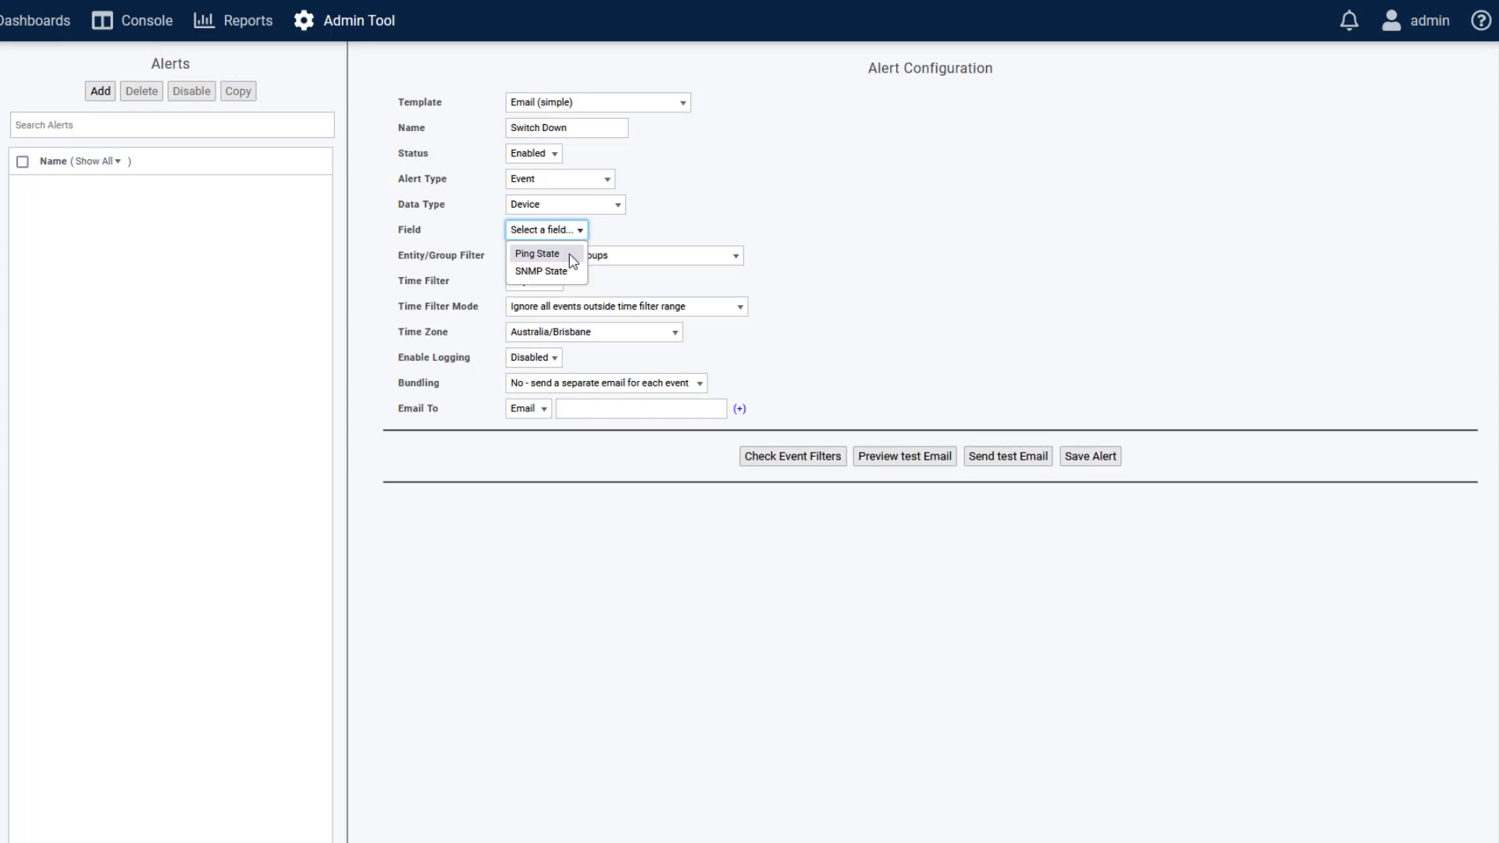
click(569, 256)
click(516, 274)
click(516, 292)
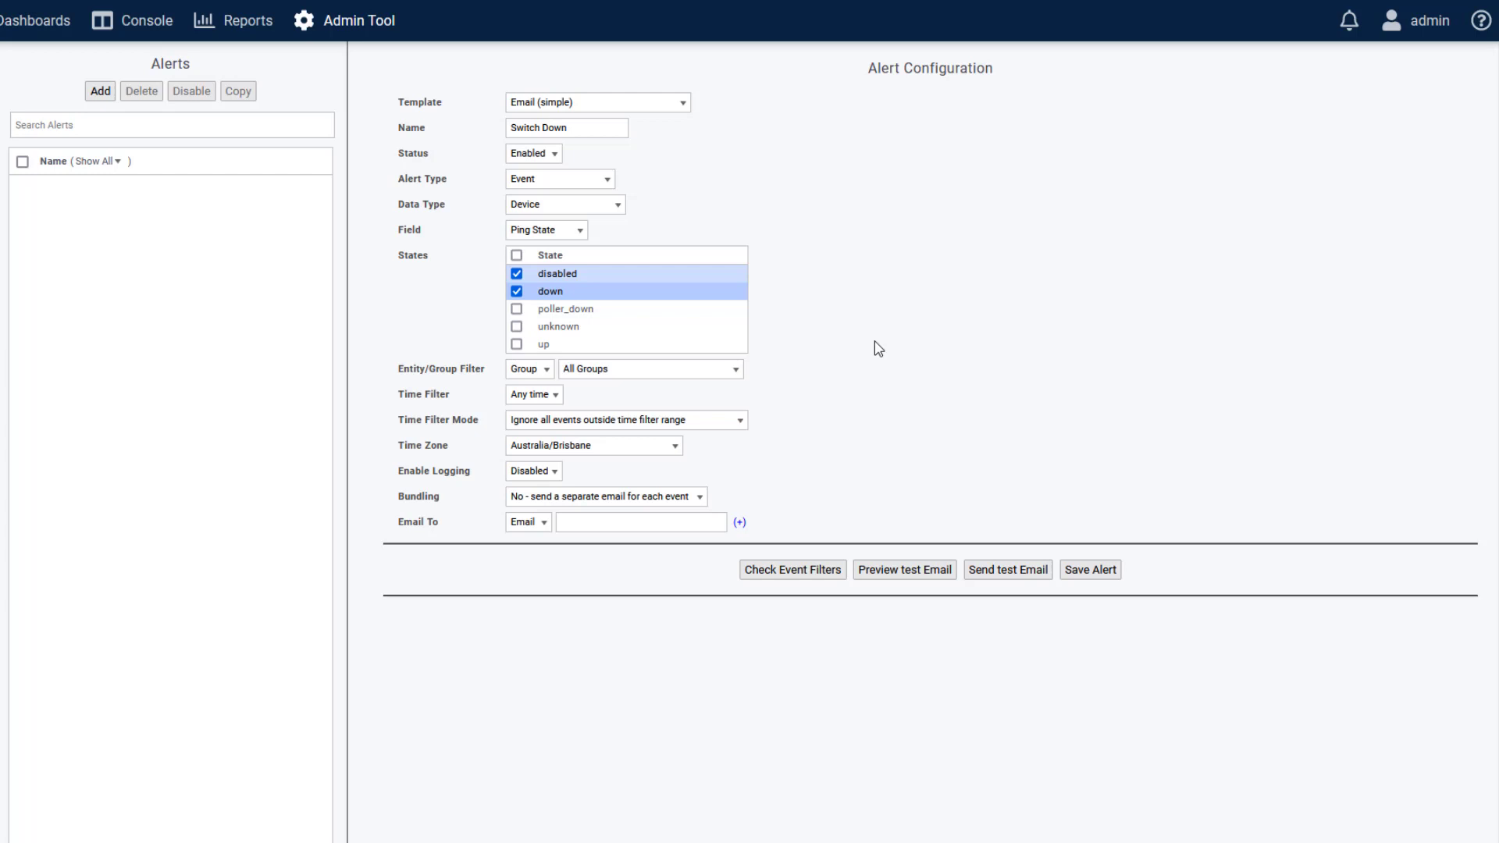
click(1481, 21)
click(1419, 44)
Find the cdt_device field list in the API v2.1 R14 Reference by searching '(Device'.
scroll(729, 346, down, 10)
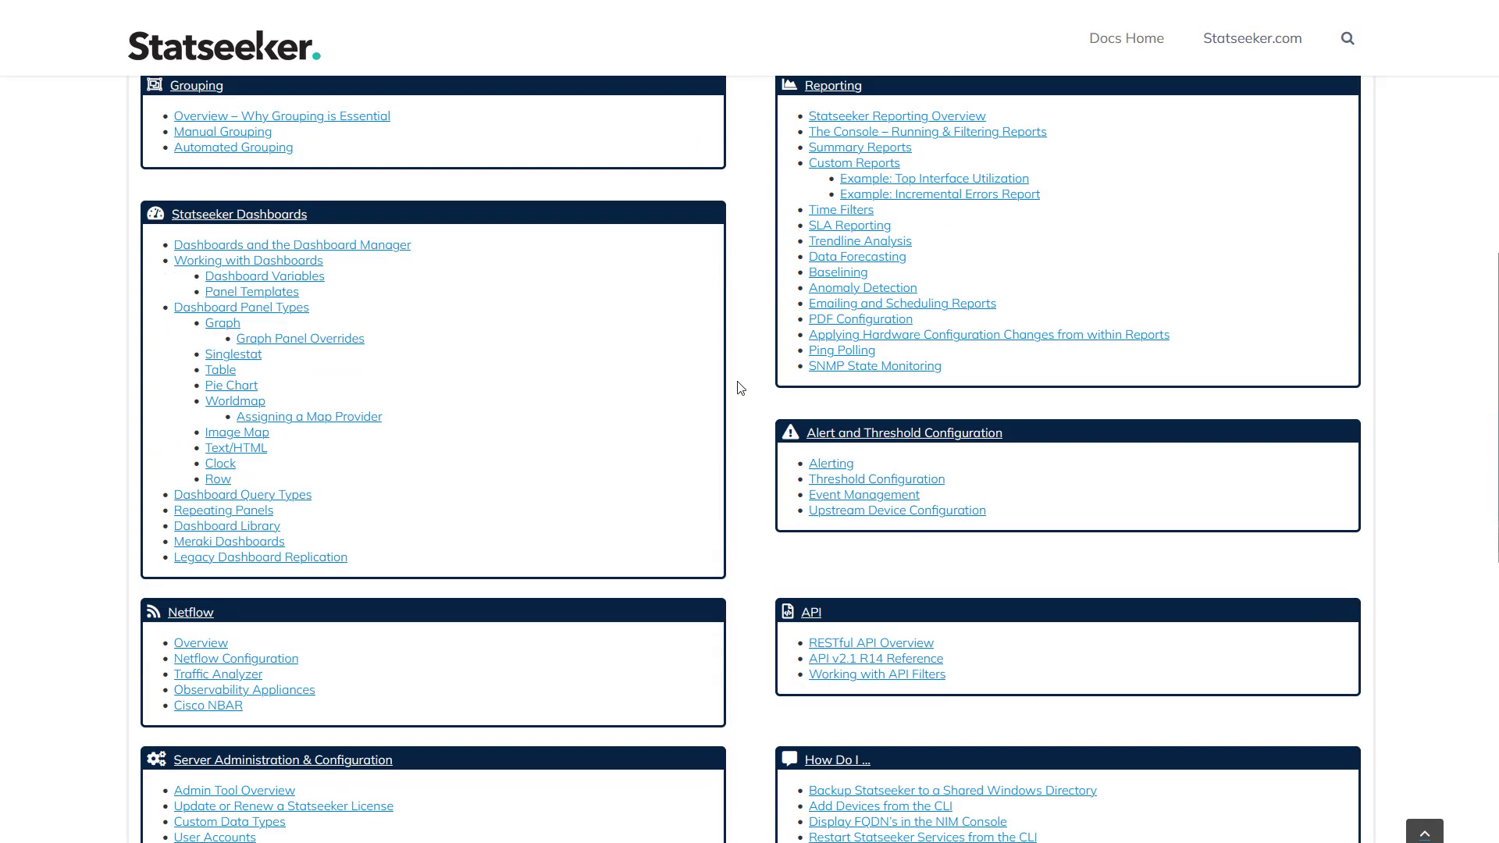
click(851, 661)
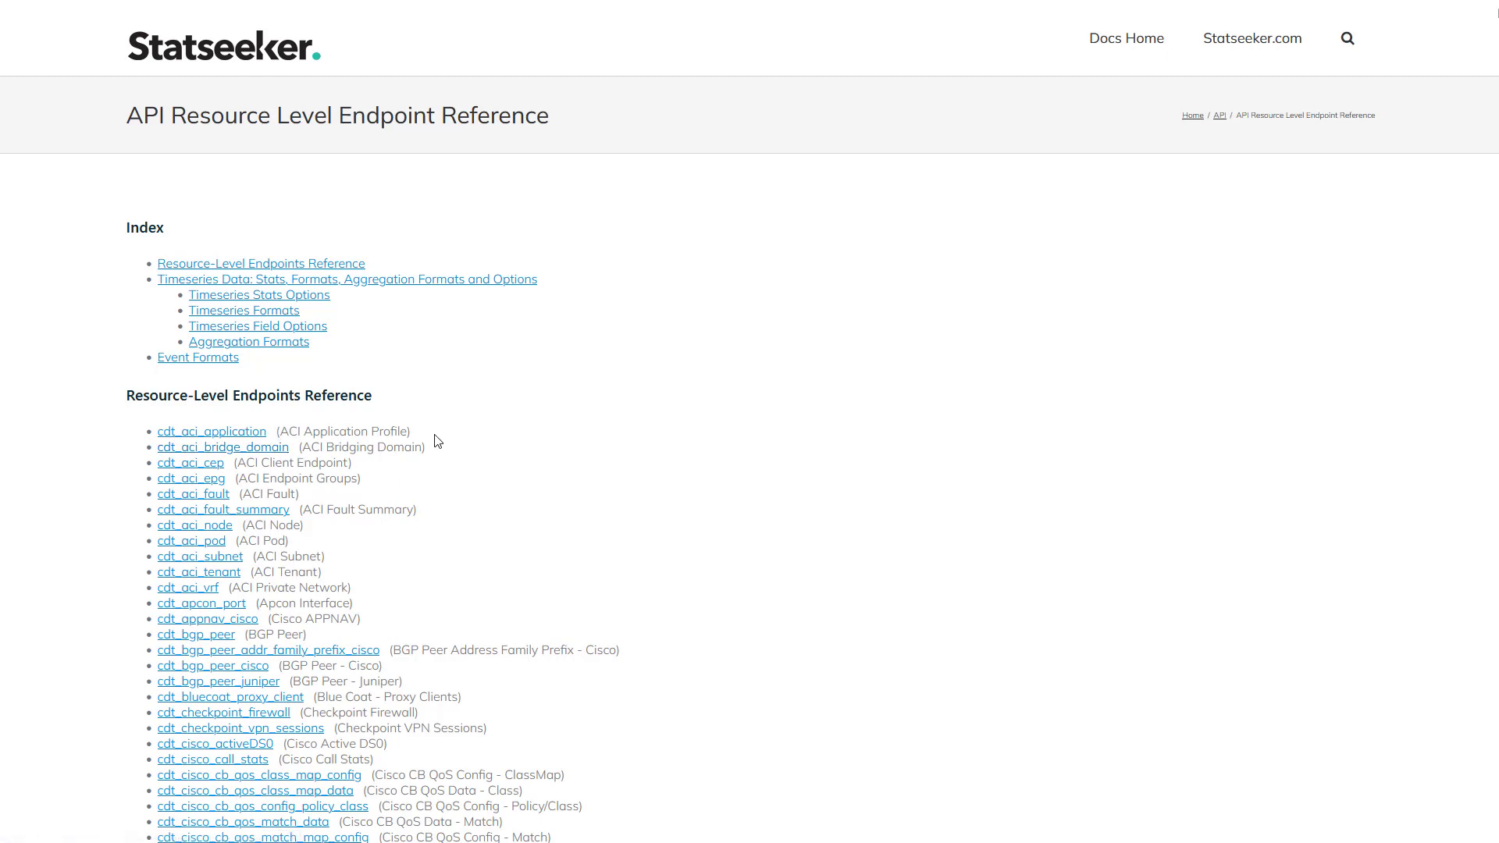
key(ctrl+f)
text((Device)
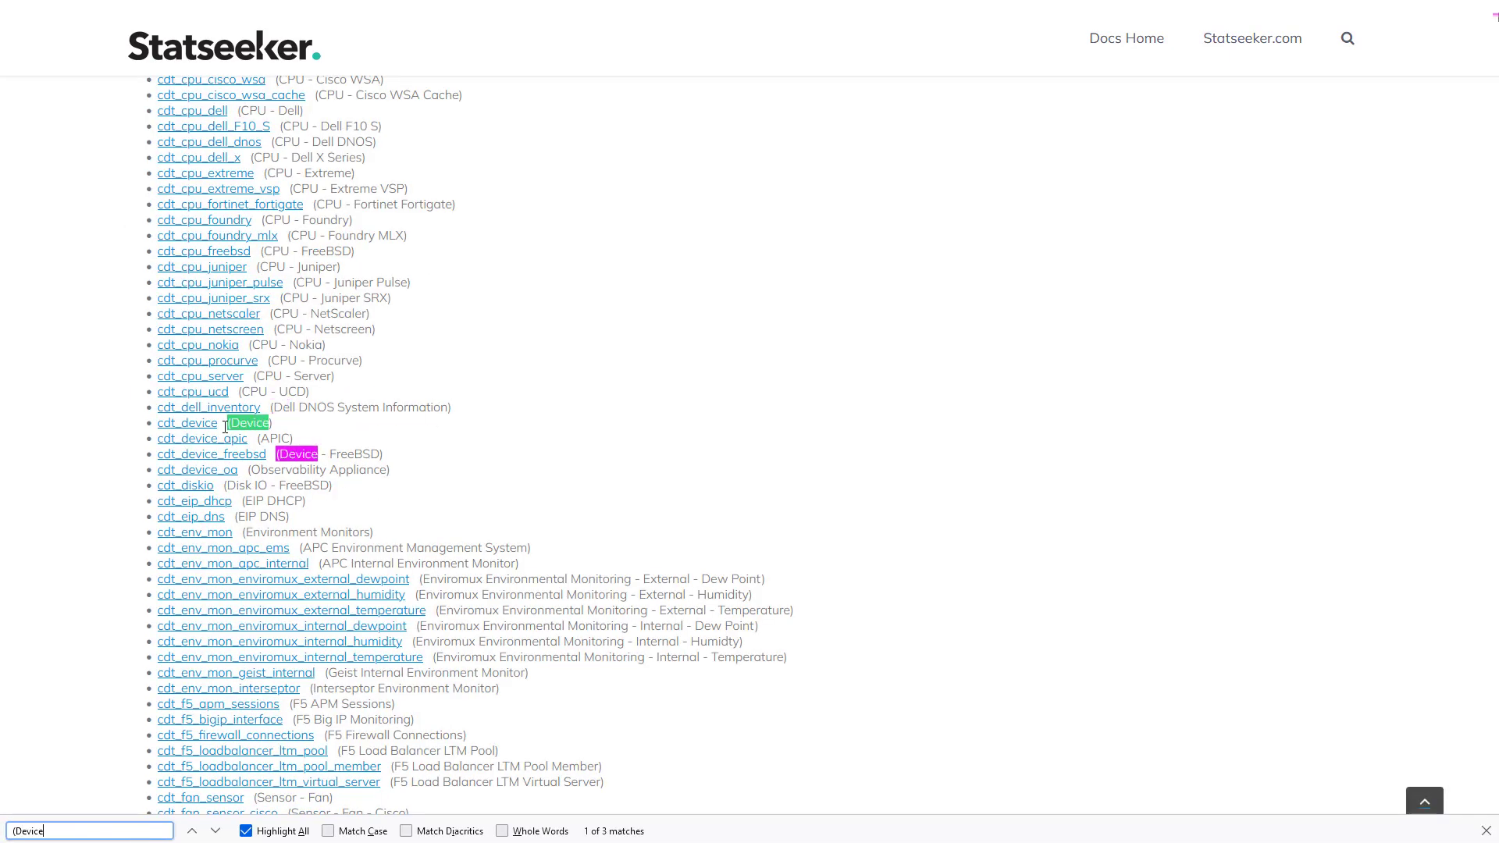
click(169, 423)
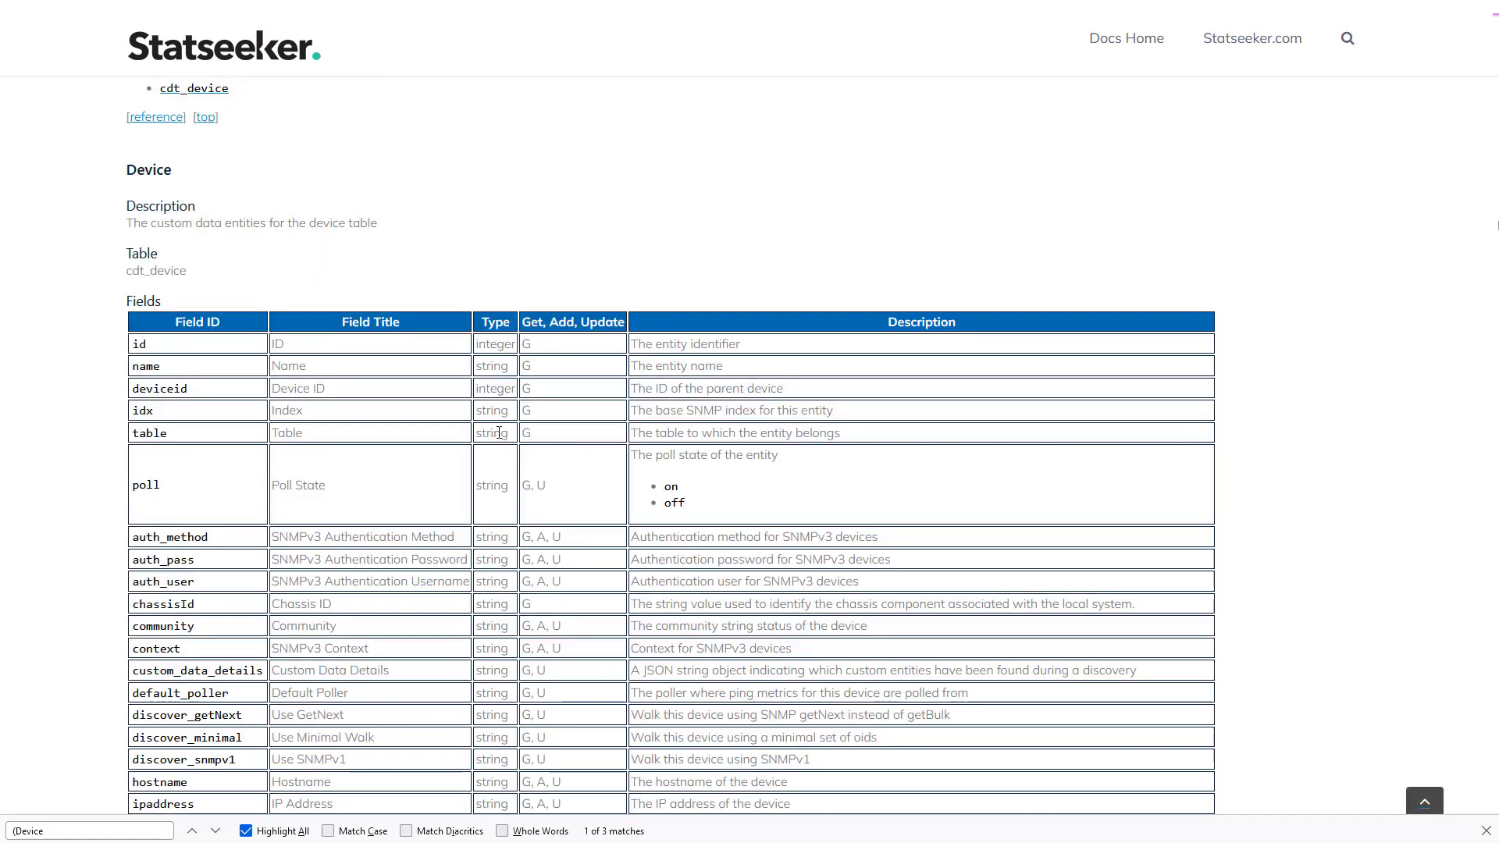
scroll(459, 438, down, 12)
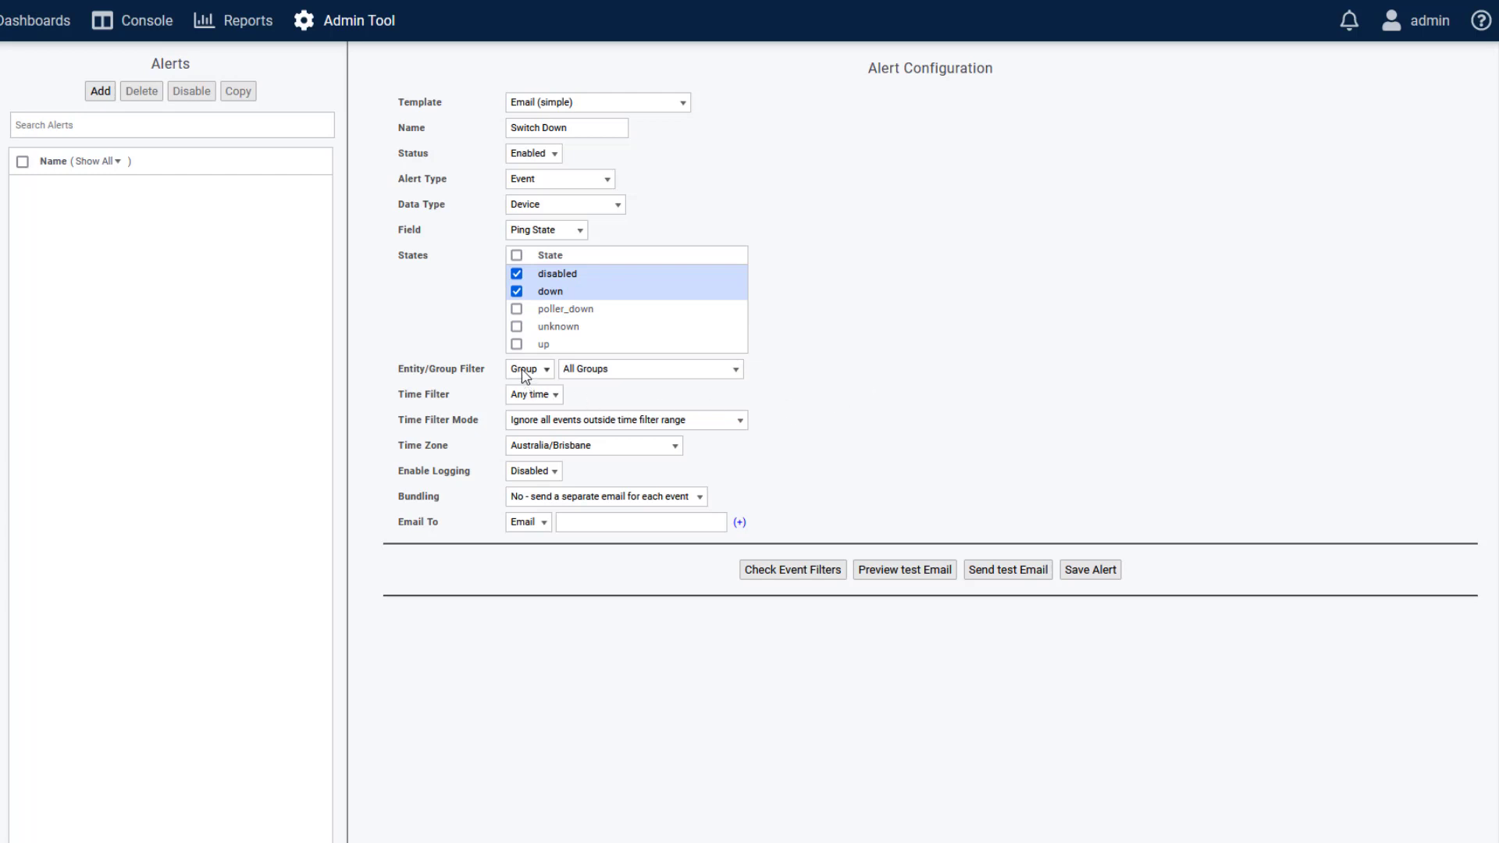
Set the Entity/Group filter to the Switches group.
click(544, 371)
click(586, 373)
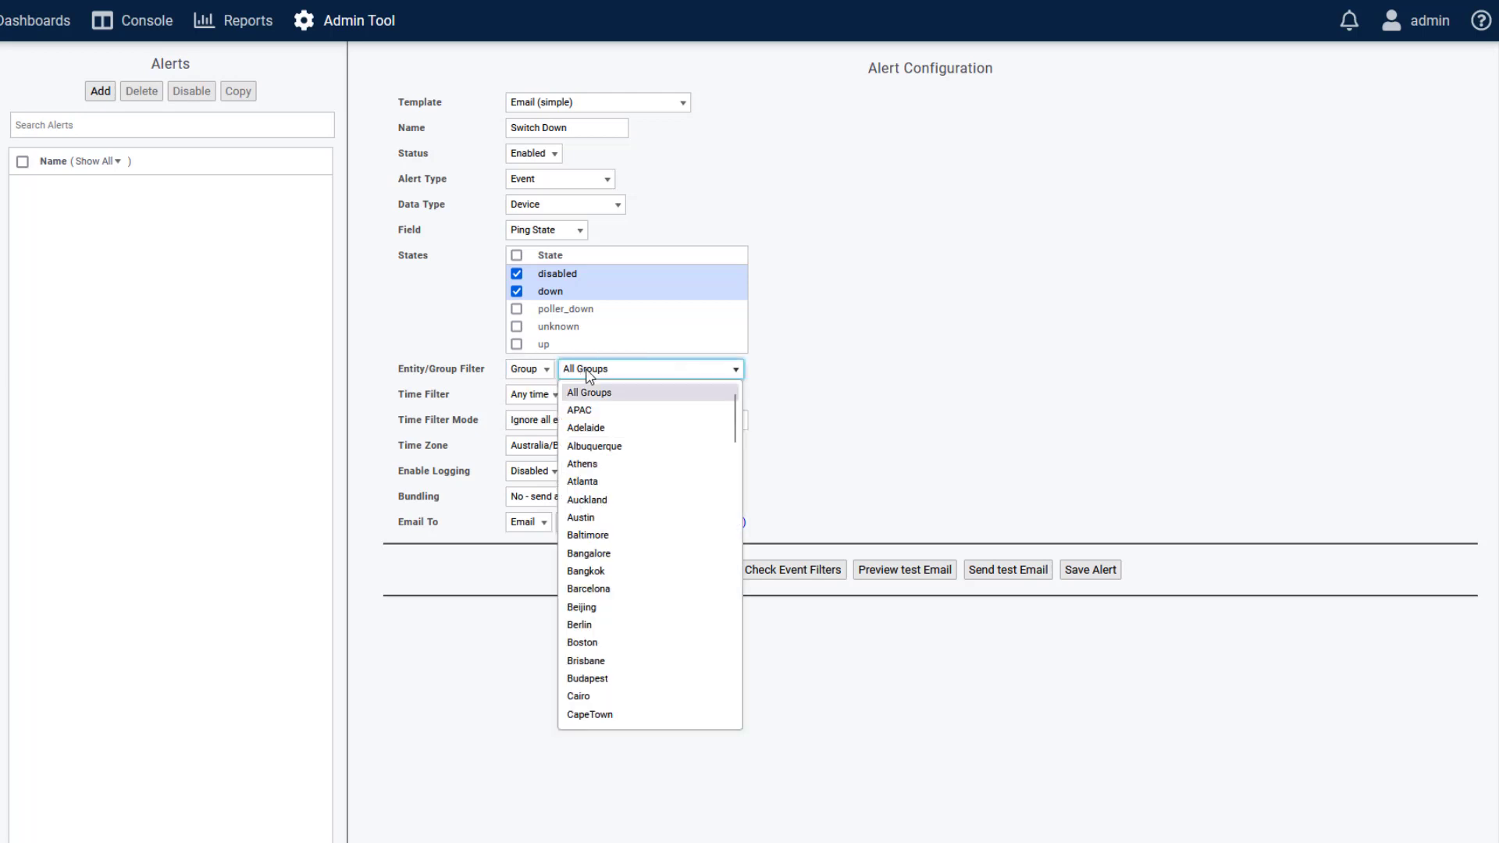
text(sw)
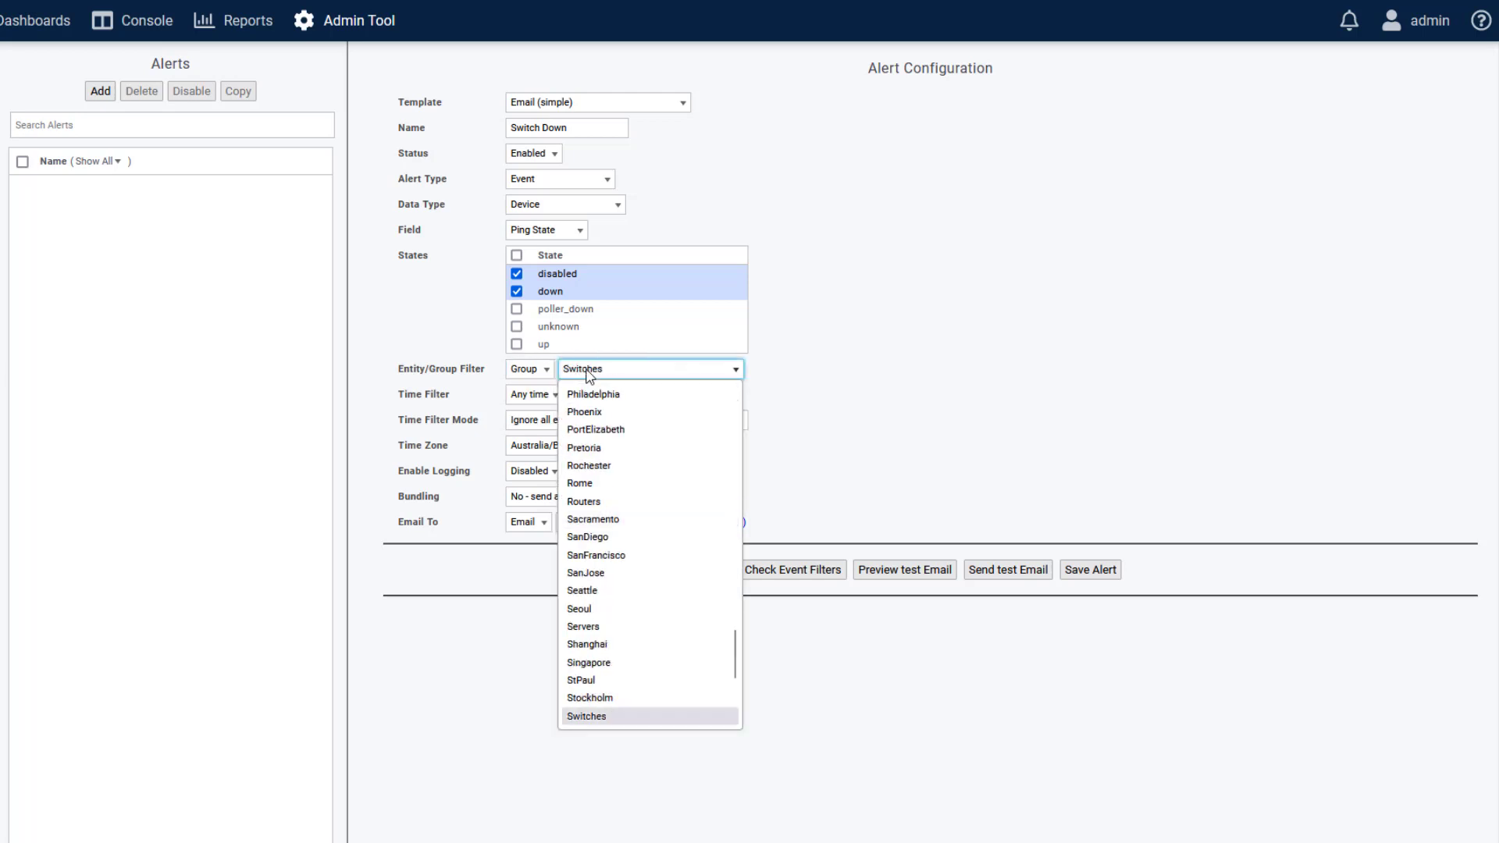
key(Return)
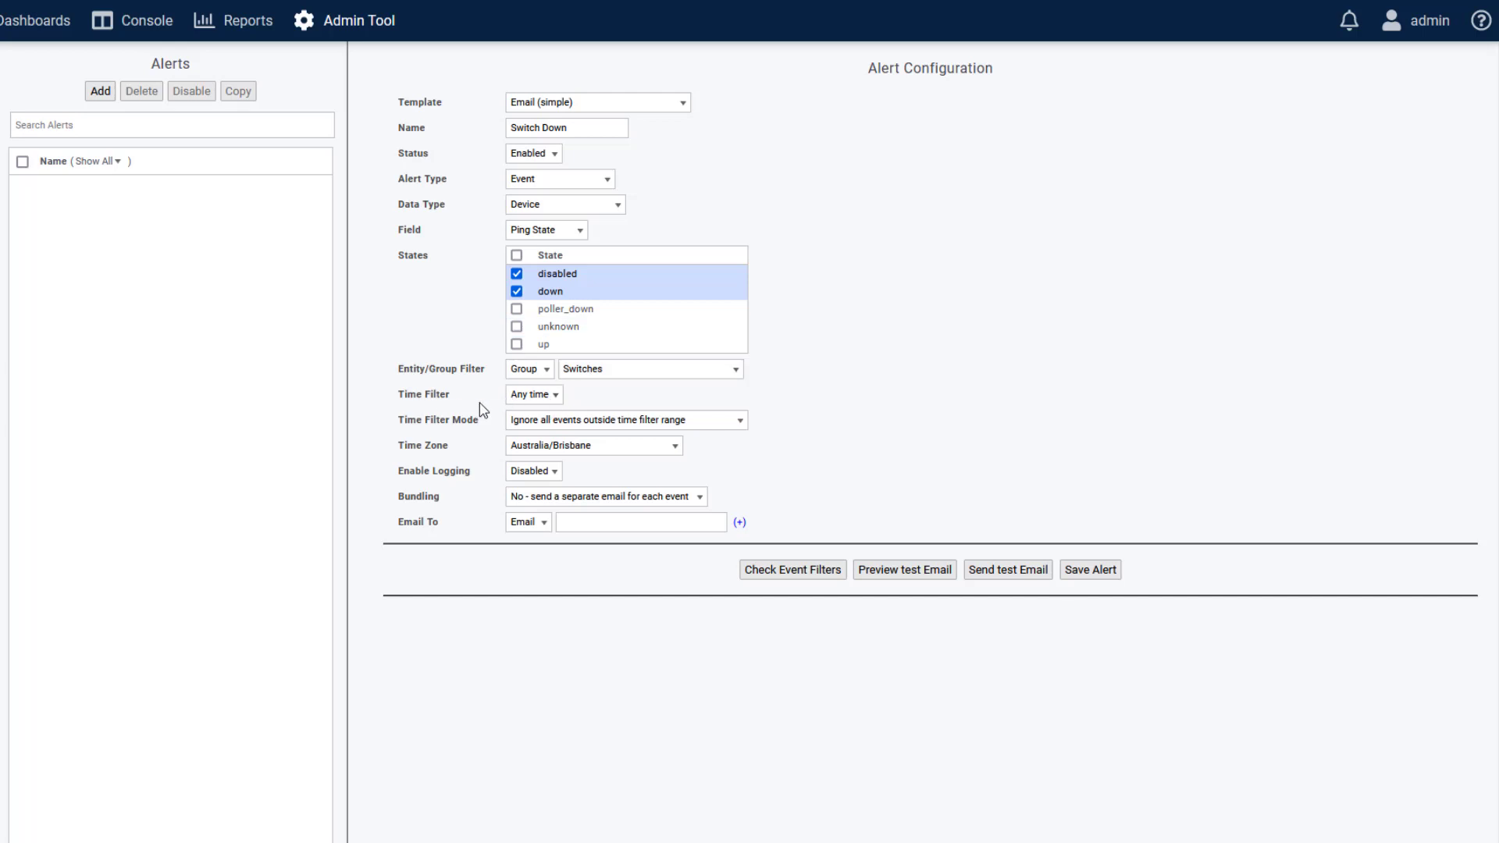
click(557, 398)
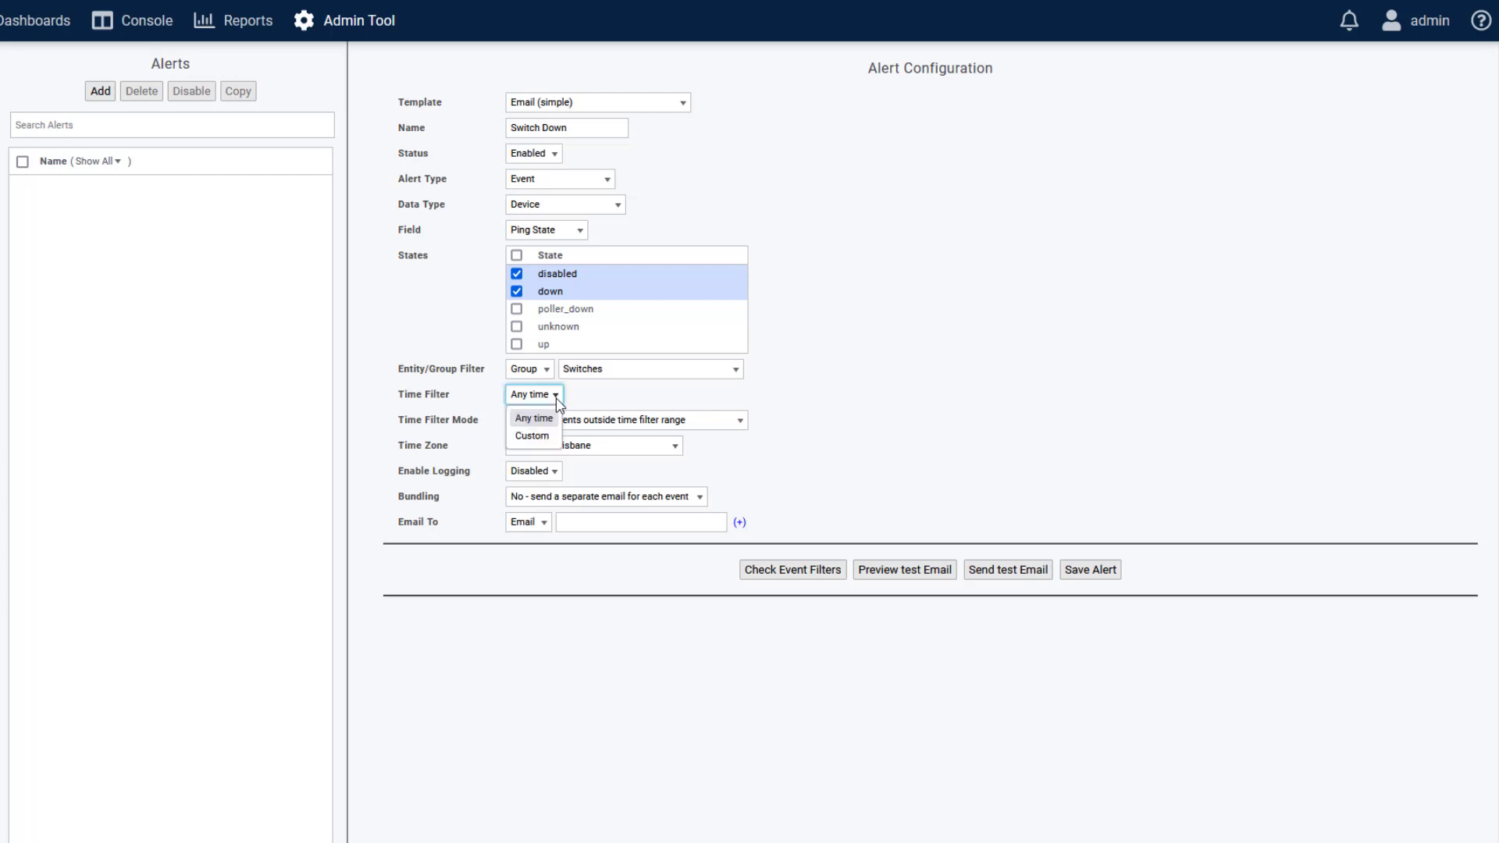
Apply a custom time filter covering Mon to Fri, 6:30am to 6:00pm.
click(537, 439)
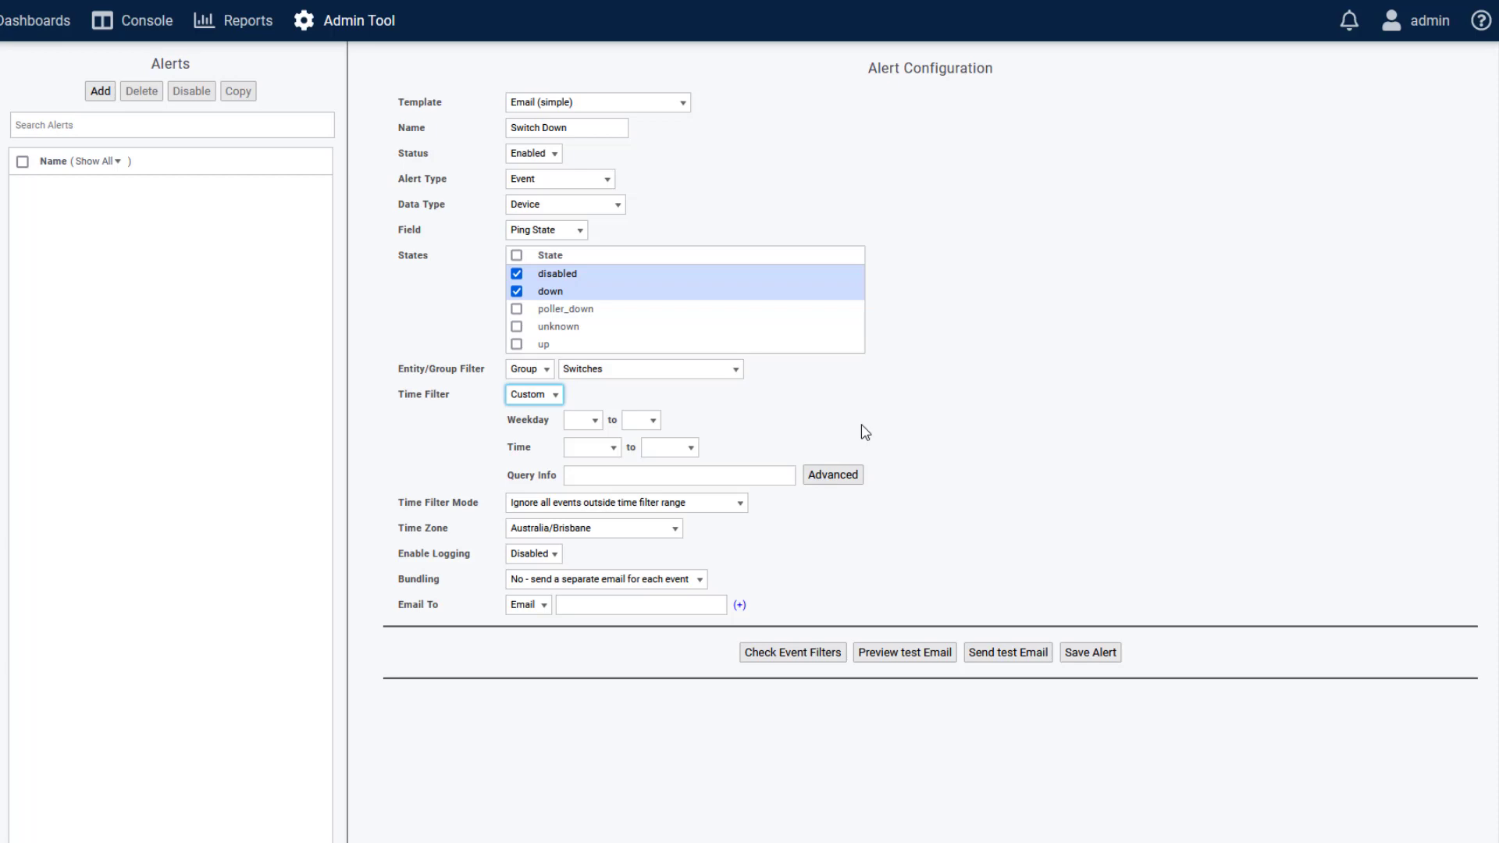
click(590, 421)
click(578, 478)
click(642, 421)
click(637, 551)
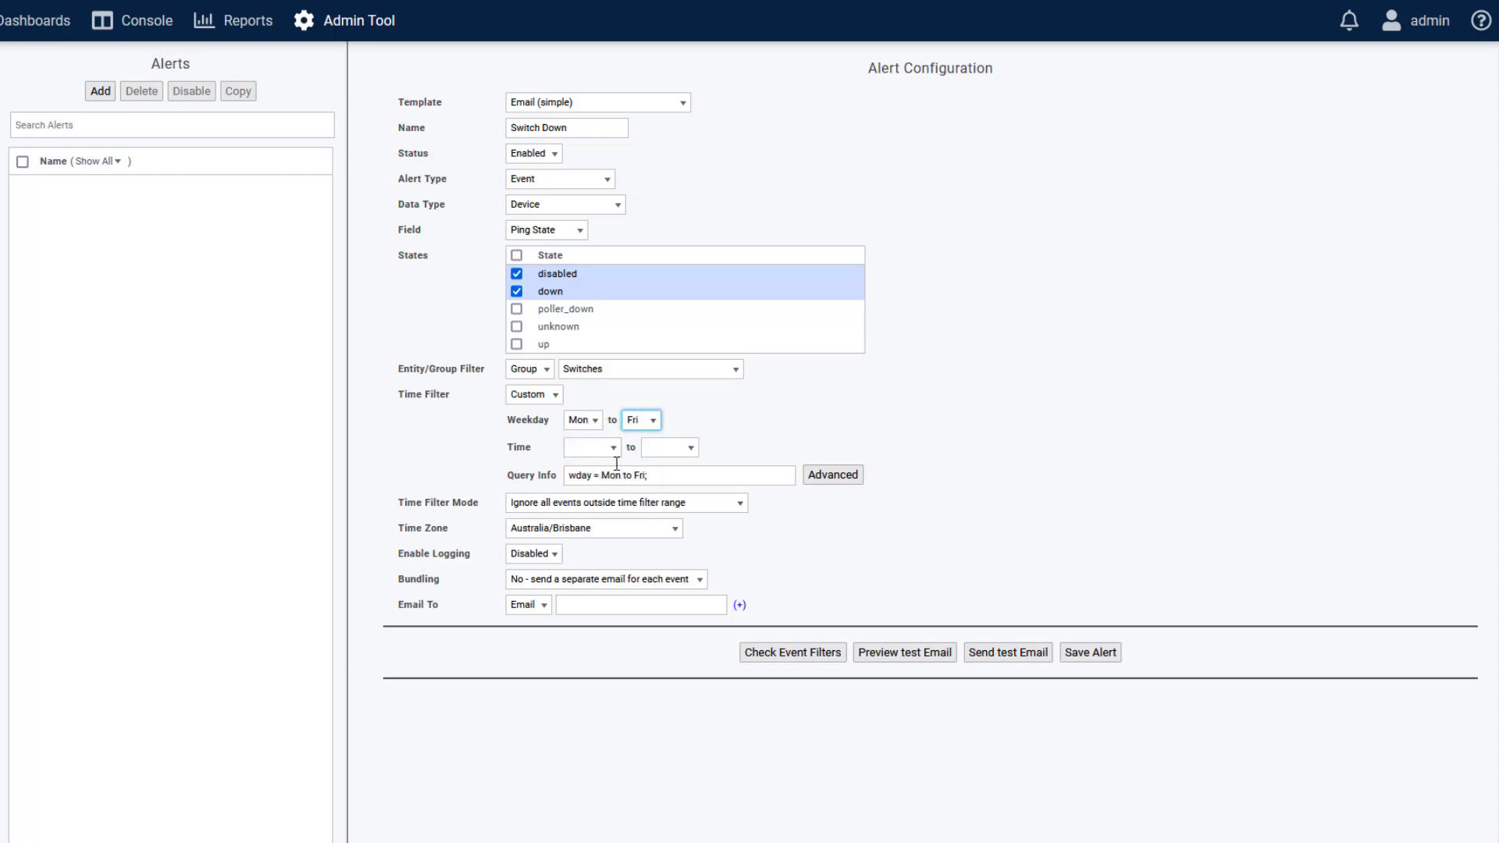
click(601, 447)
click(592, 722)
click(691, 447)
scroll(668, 547, down, 5)
click(668, 600)
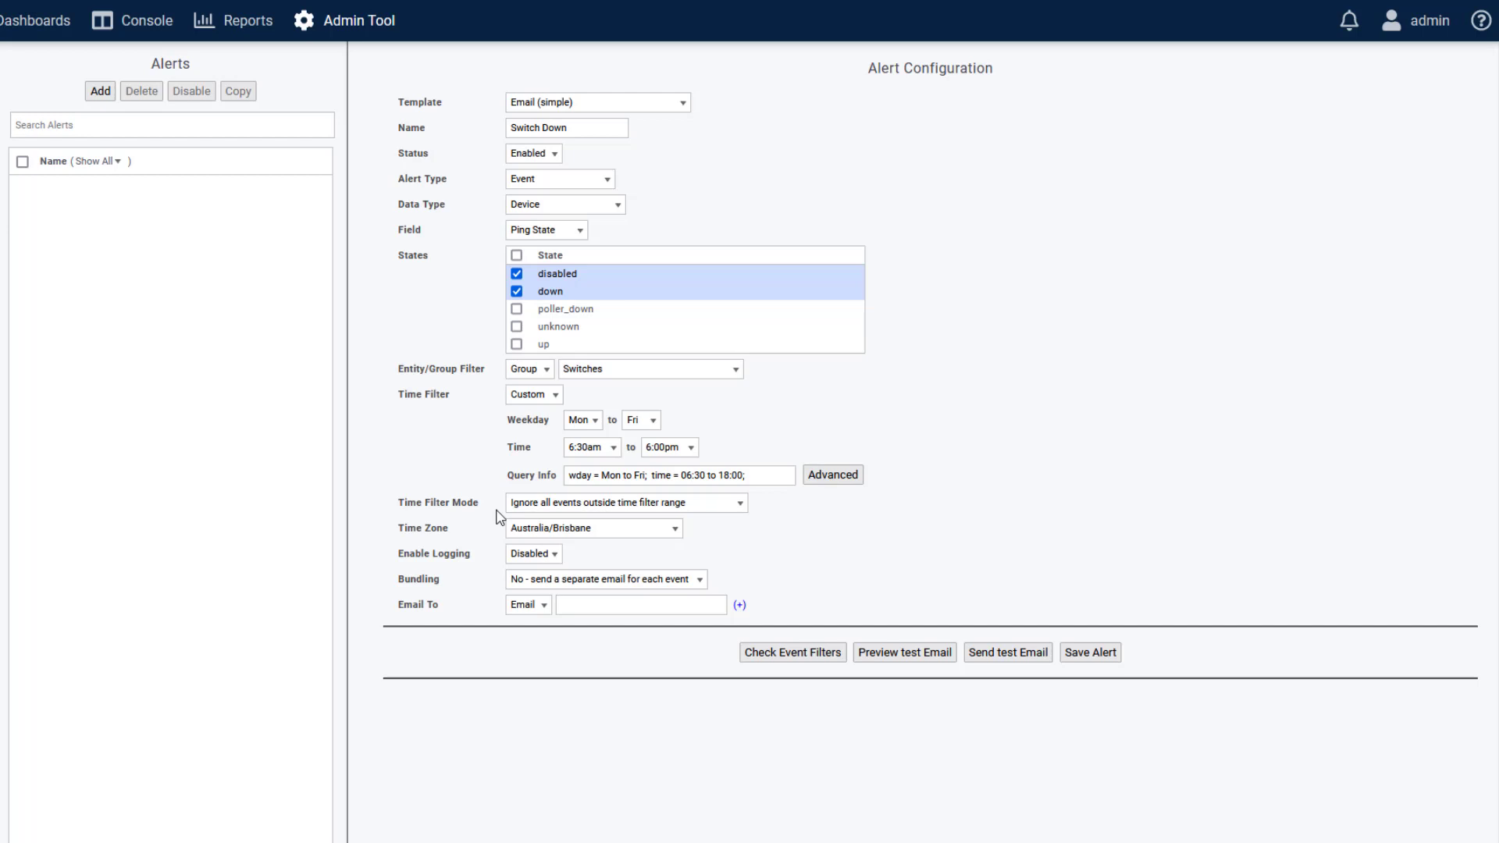
Set Time Filter Mode to 'Alert if down or breached at start of time filter range'.
click(668, 505)
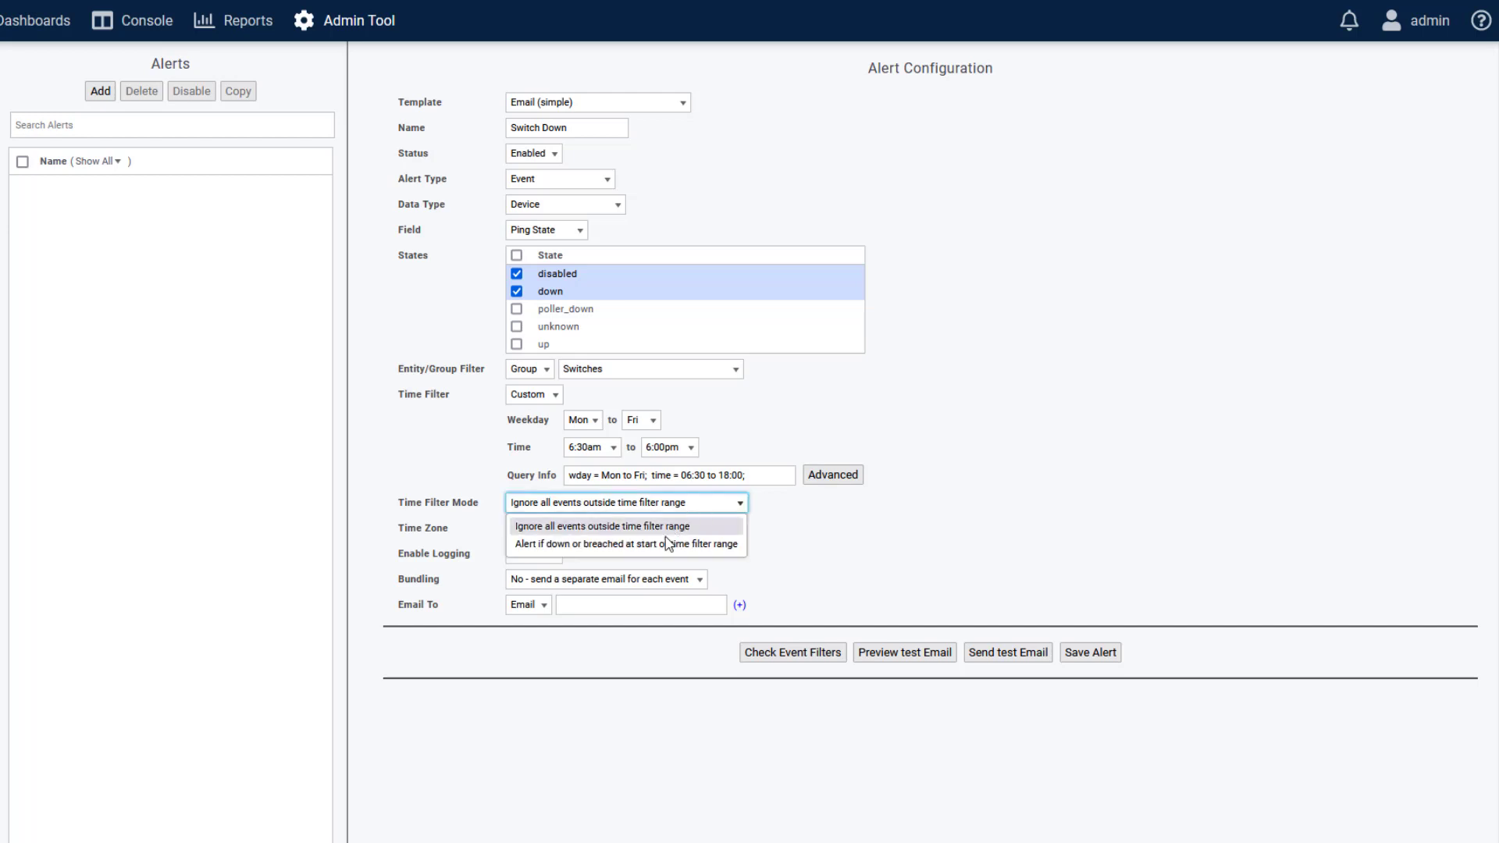
click(726, 545)
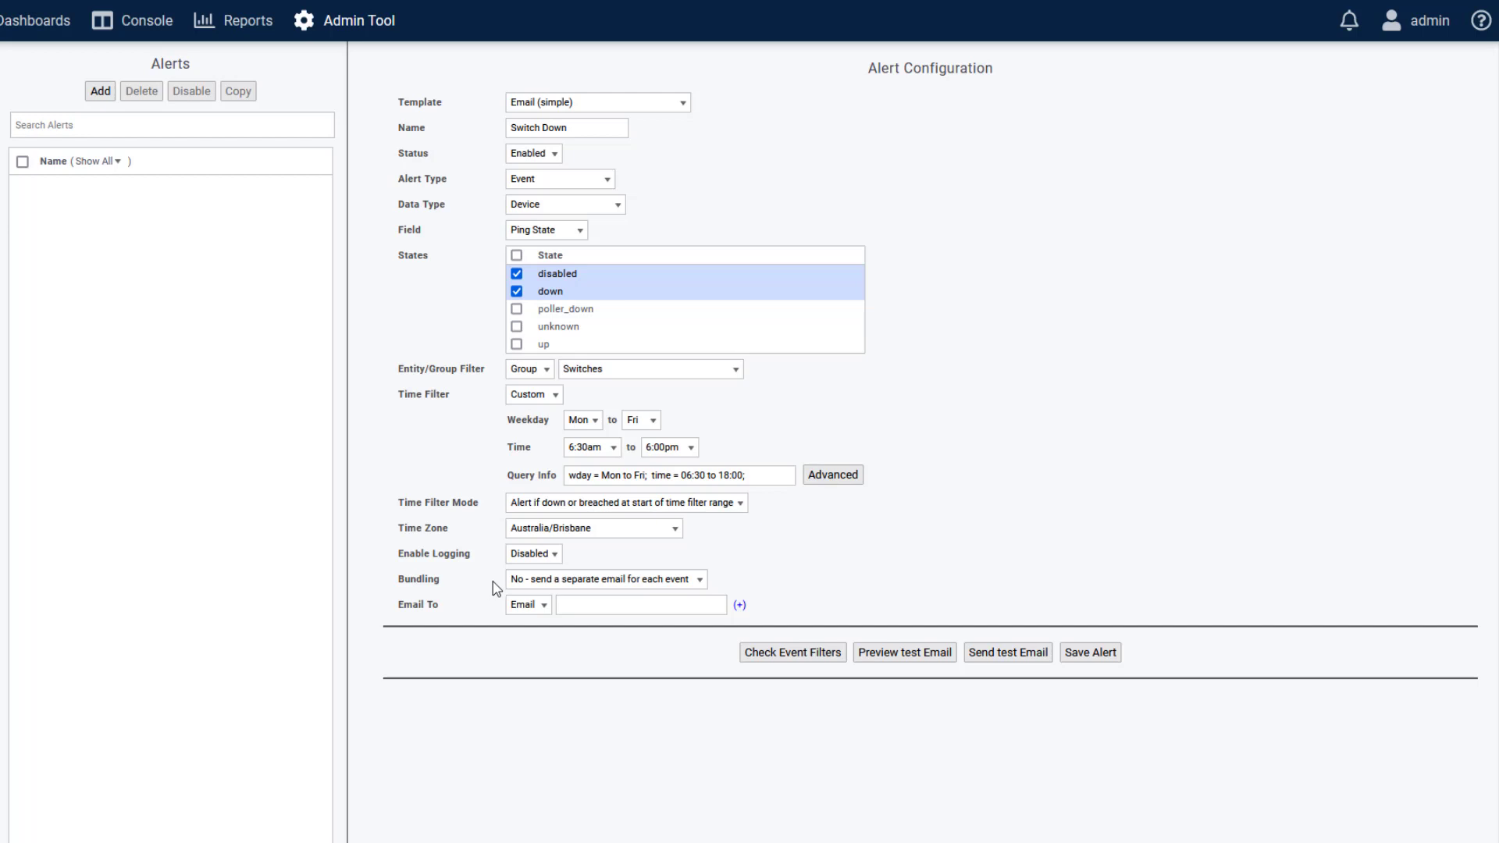
Email the alert to the recipient's address and check event filters, listing 5 ping_state down events.
click(517, 605)
click(601, 606)
text(alerts@alerts.com)
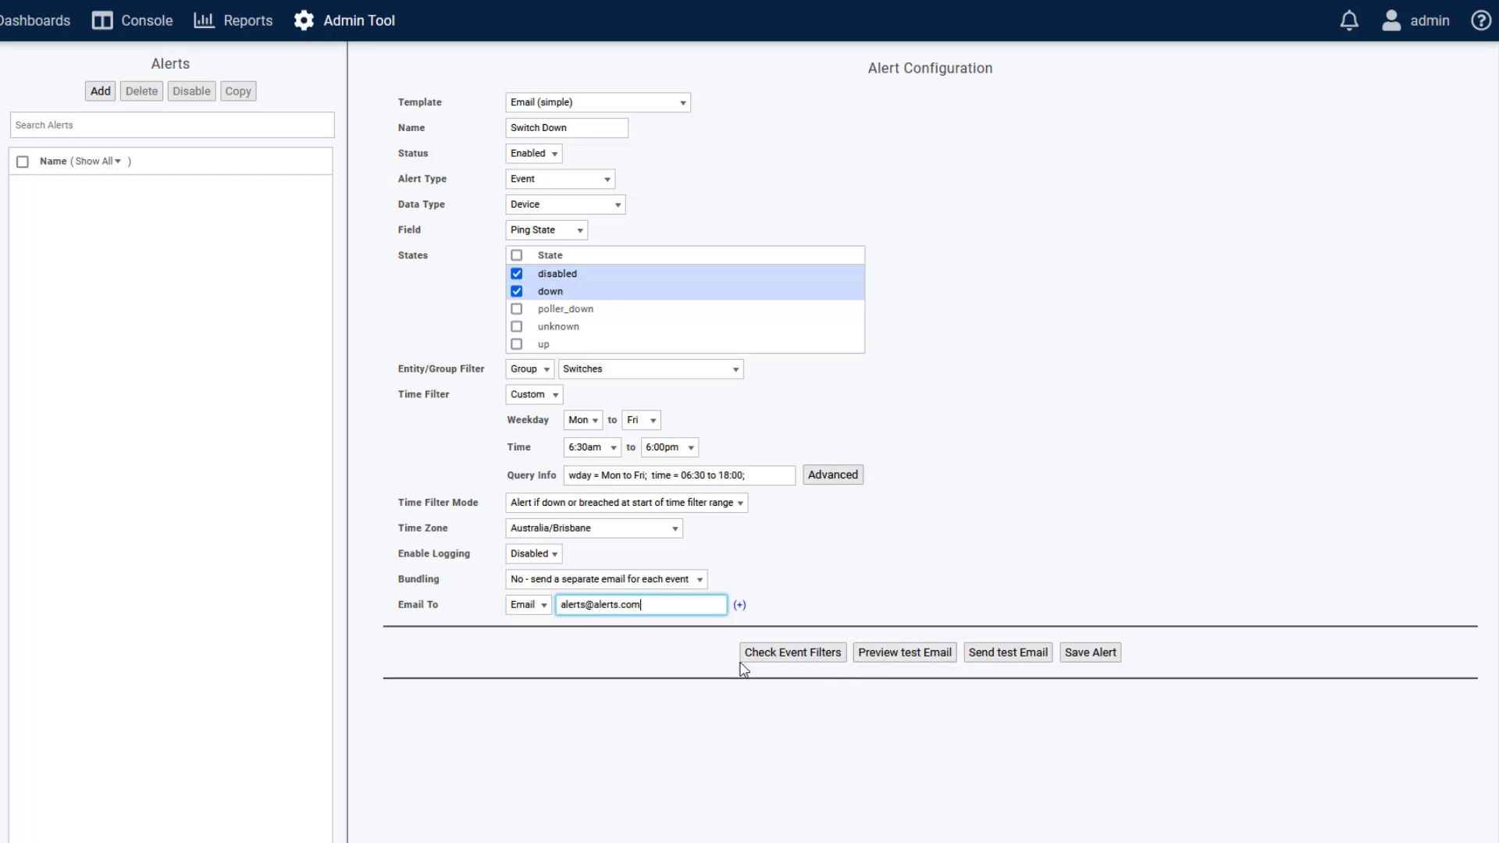
click(813, 666)
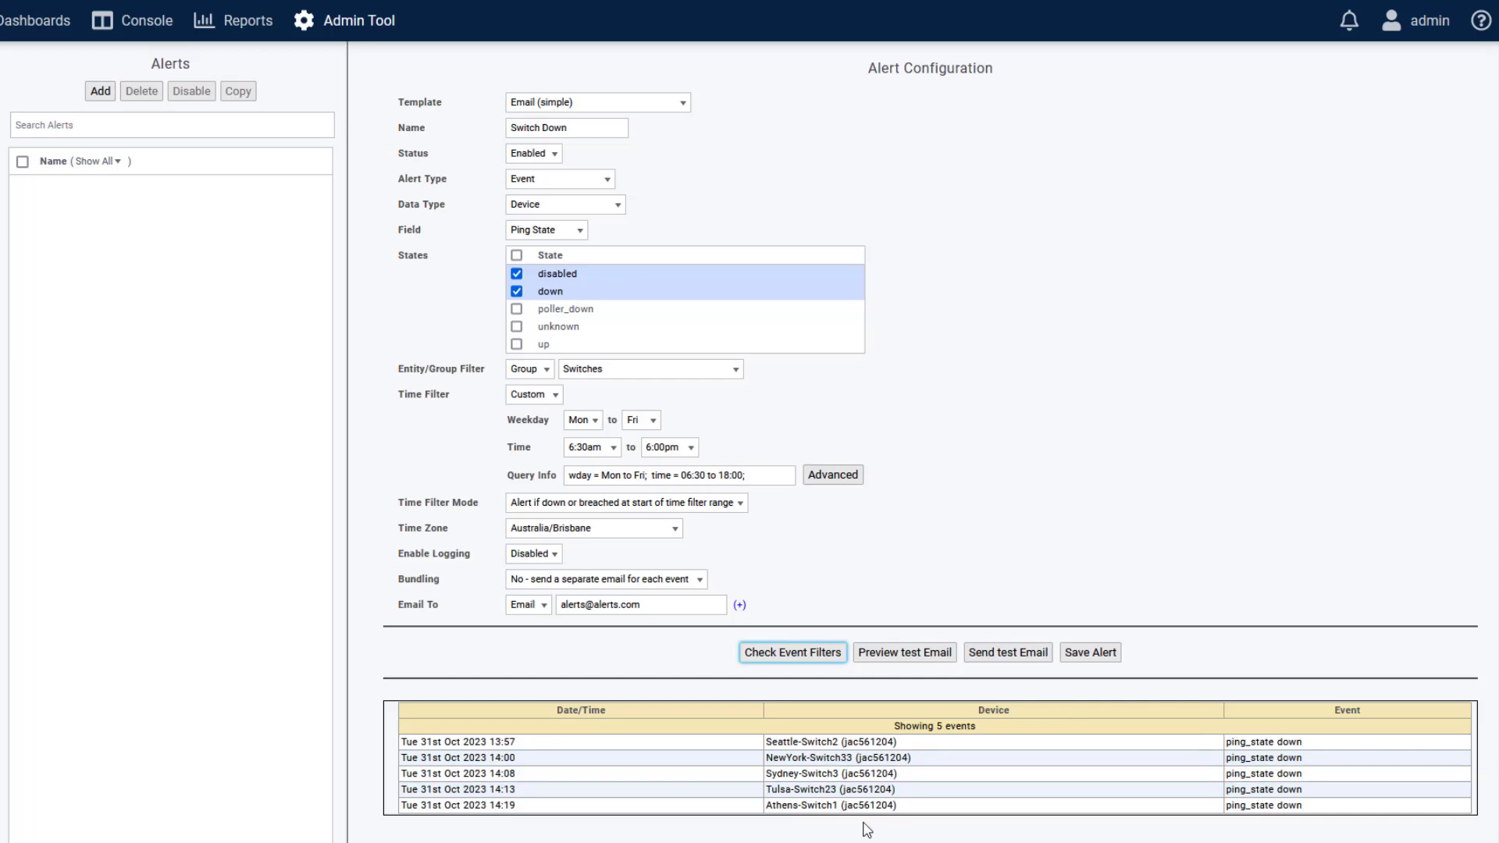
Preview the test email for NewYork-Switch33 DOWN at 14:00:39.
click(915, 660)
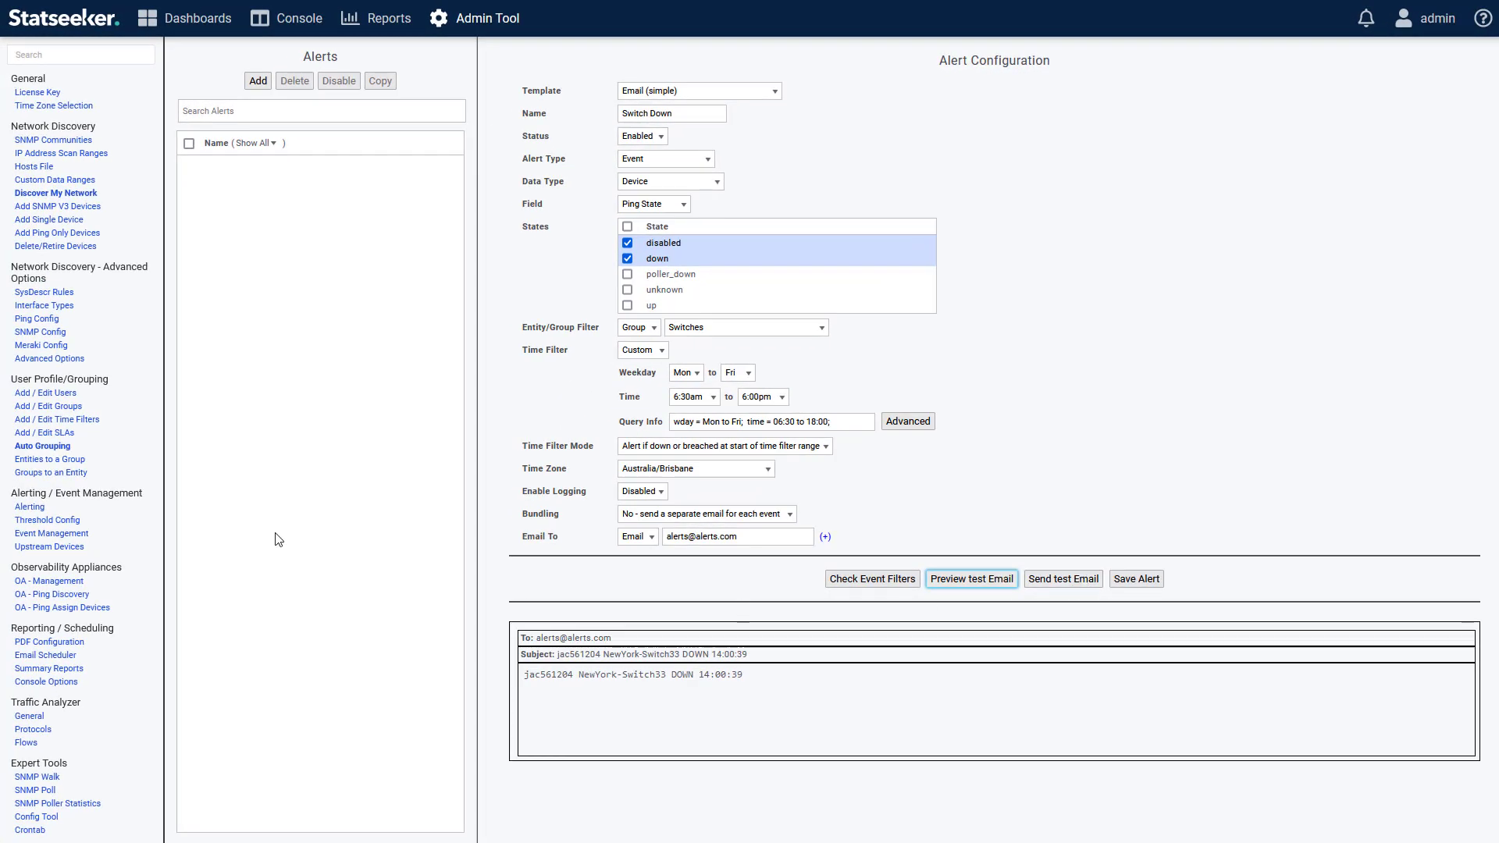
scroll(159, 144, down, 3)
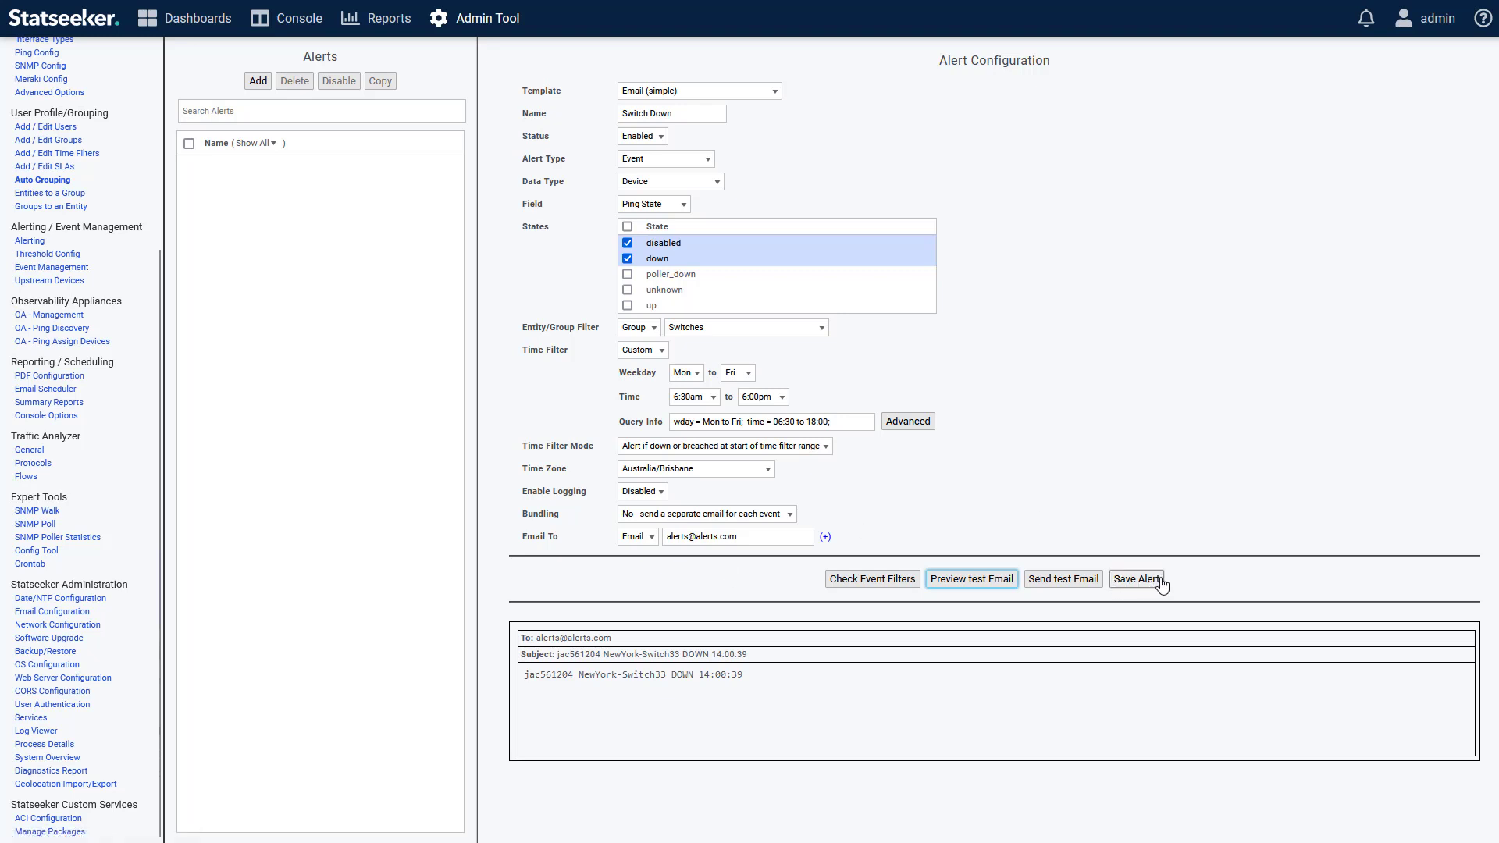
Switch to the 'Email with custom content (simple)' template and browse the content Format options.
click(726, 90)
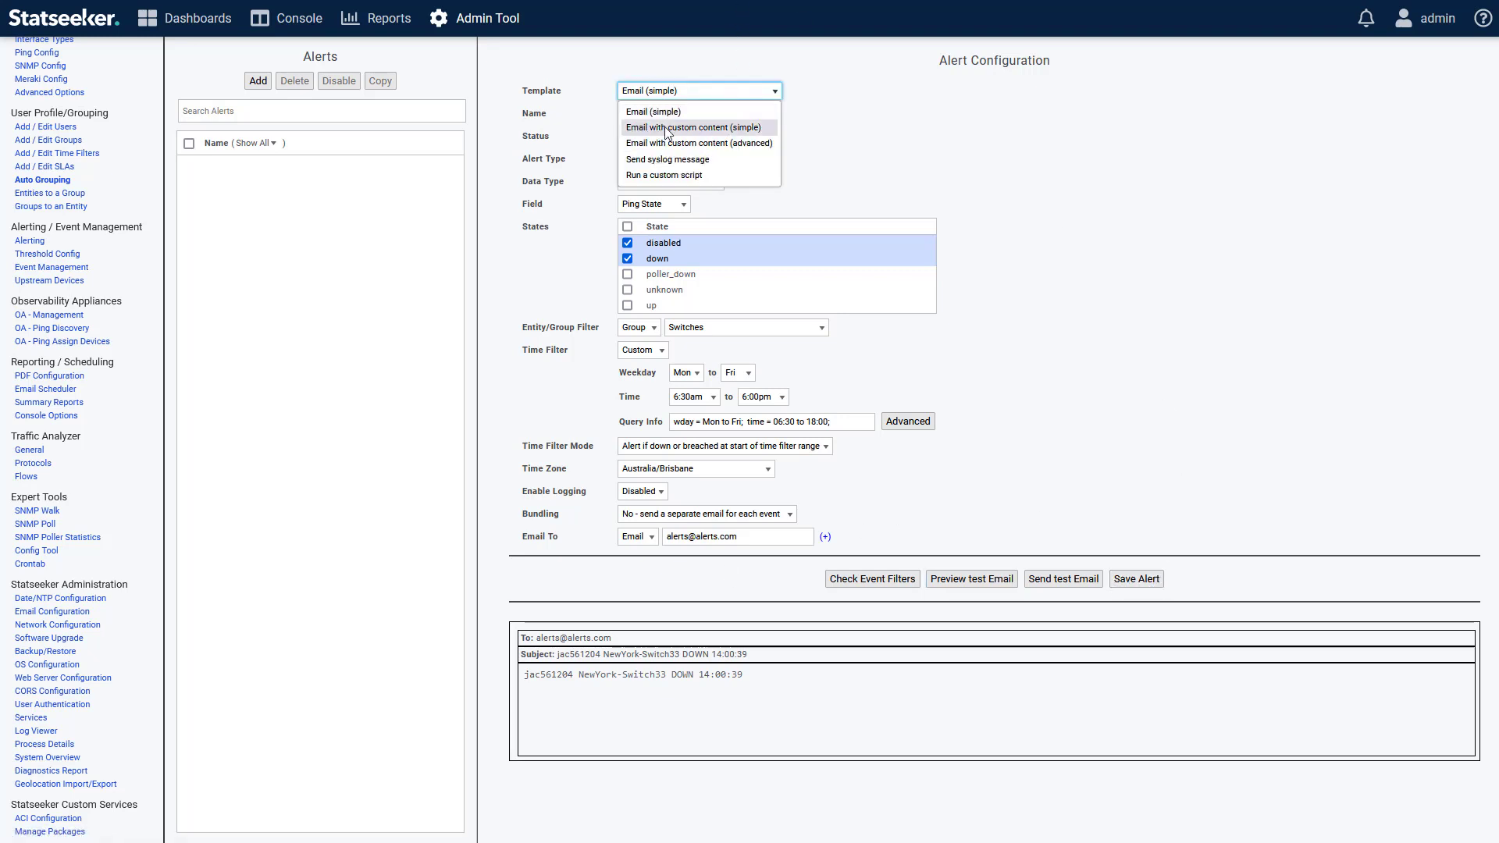
click(748, 128)
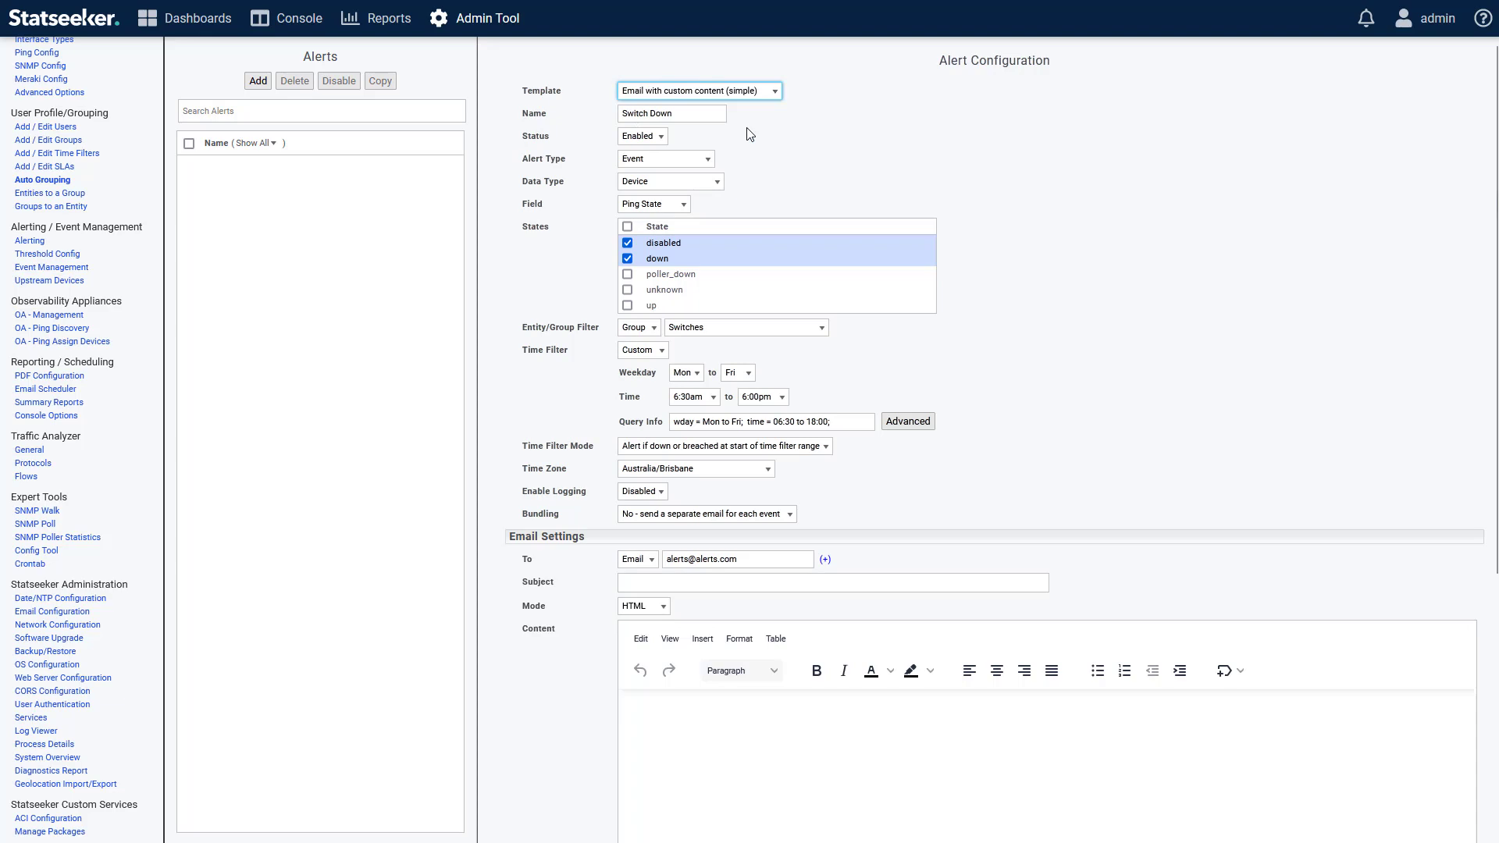
scroll(1070, 389, down, 4)
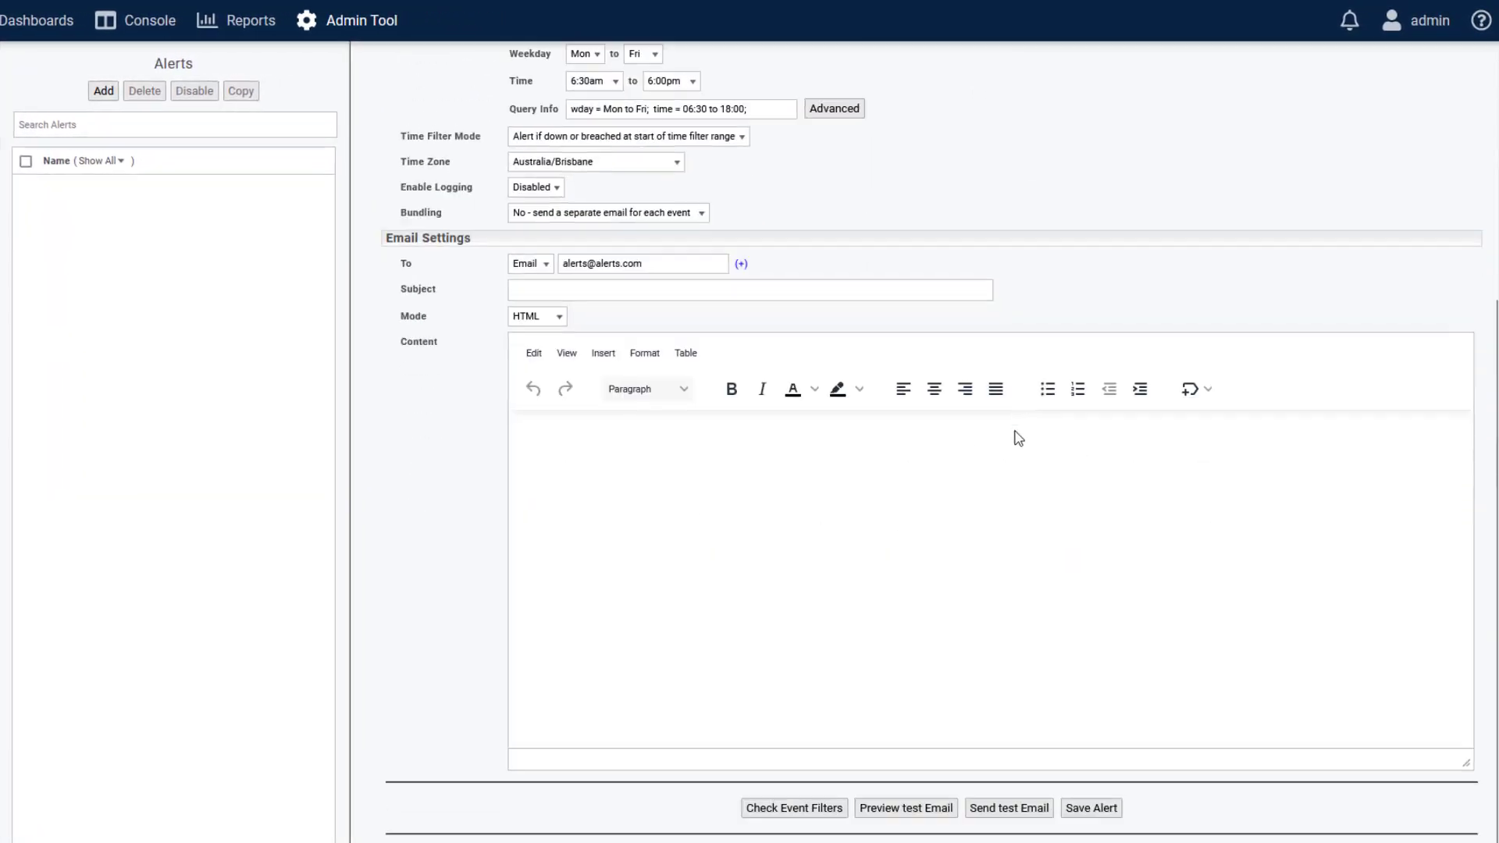
scroll(1019, 437, down, 1)
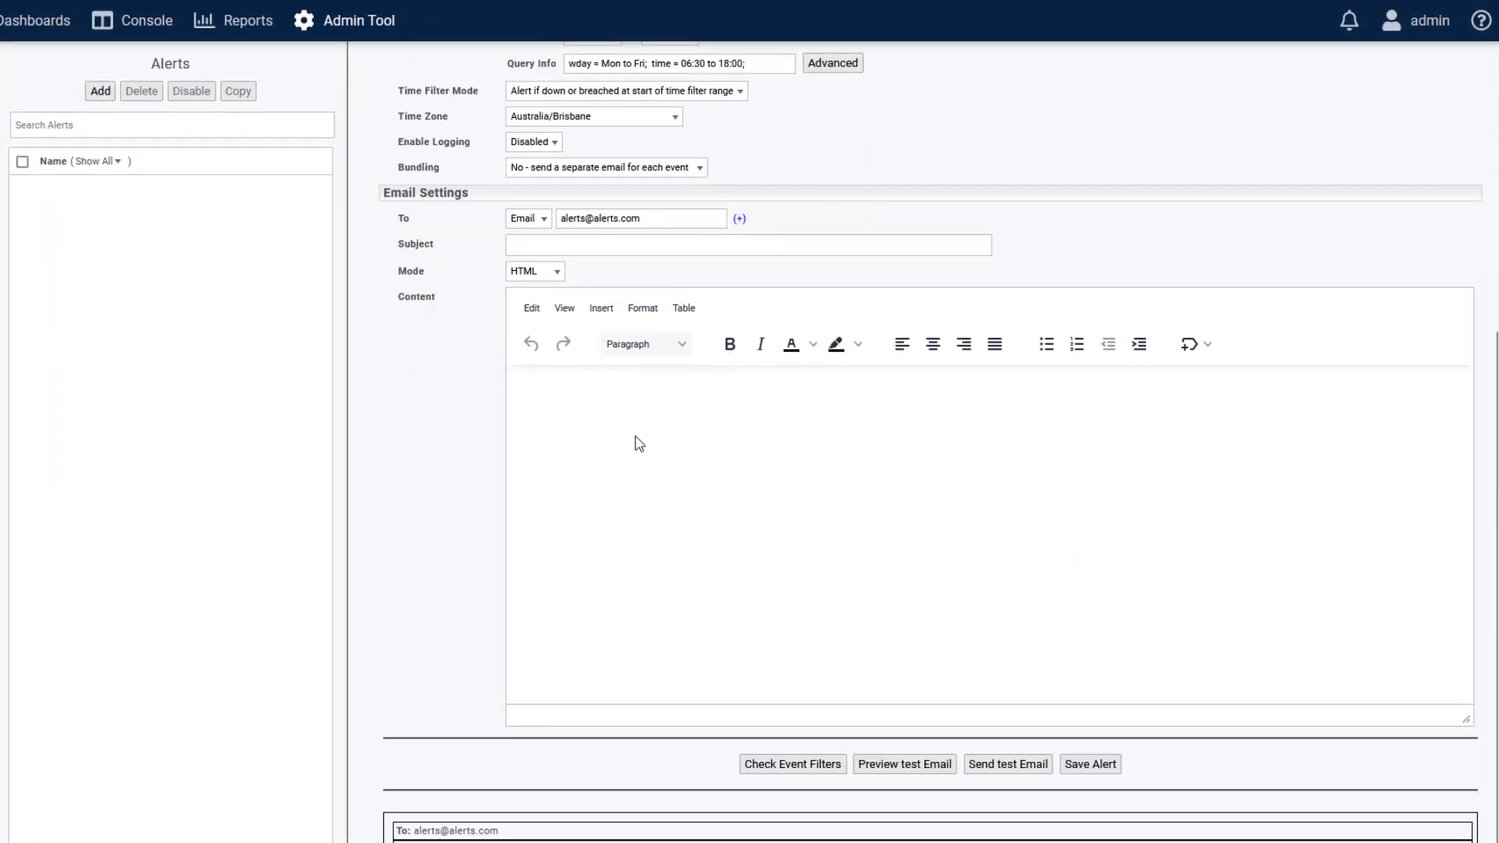
click(643, 307)
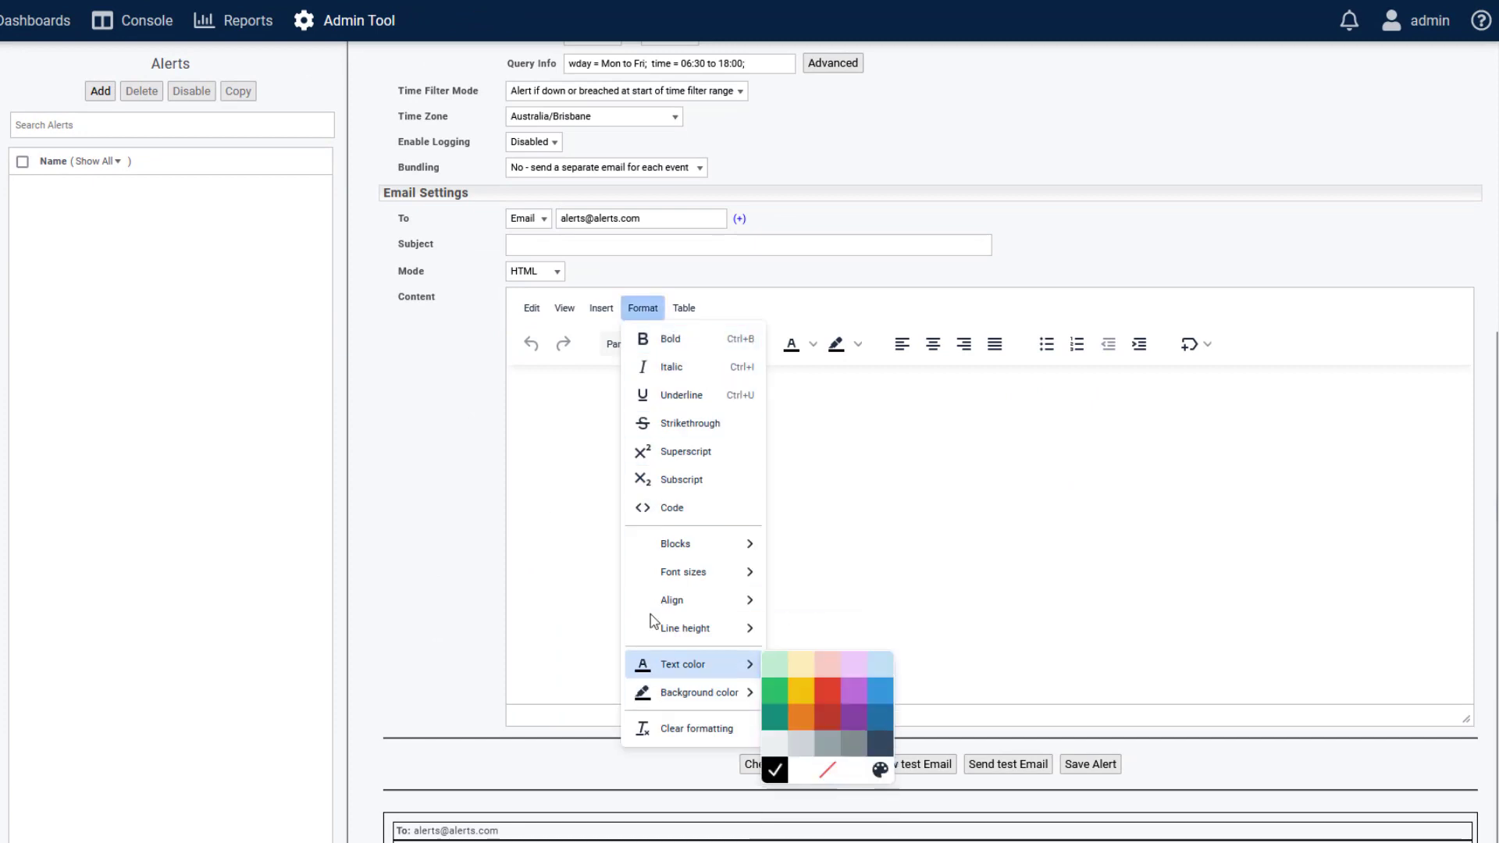
mouse_move(601, 307)
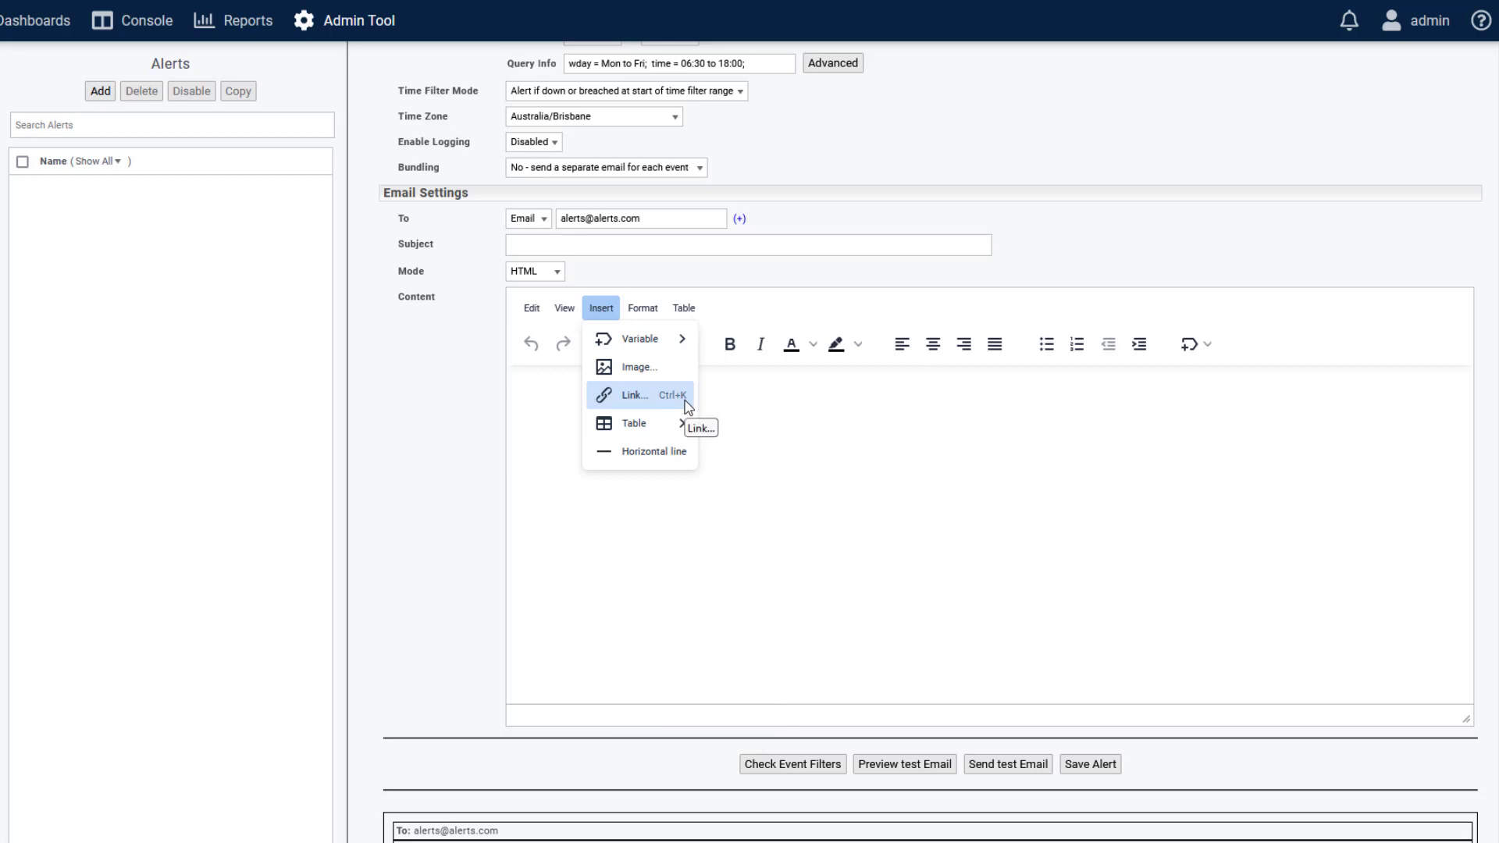
Browse the insertable General/Event, Interface and Device variables for the email subject.
click(867, 450)
click(622, 244)
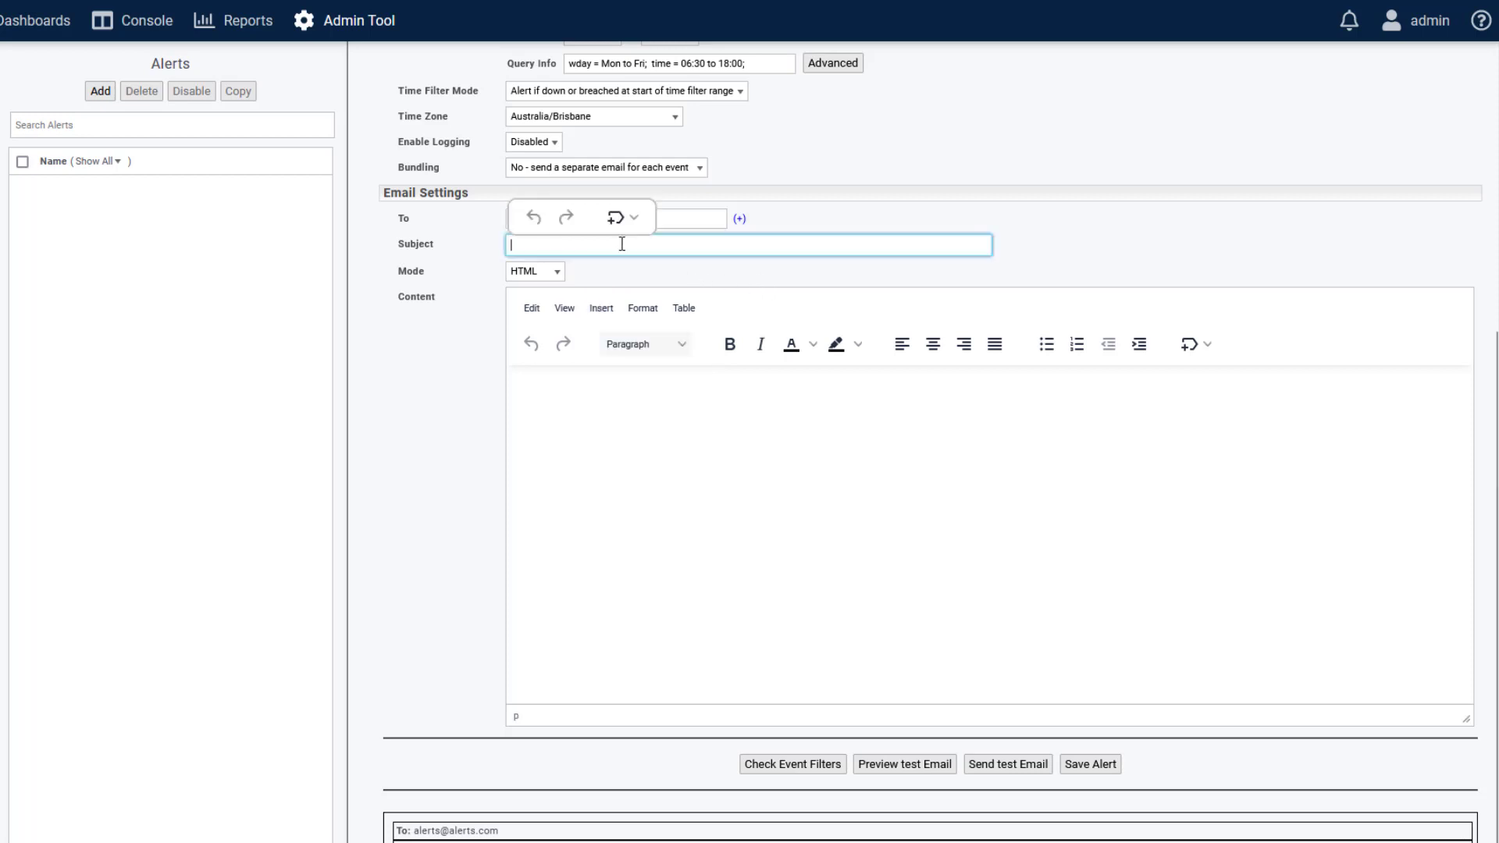
click(1189, 345)
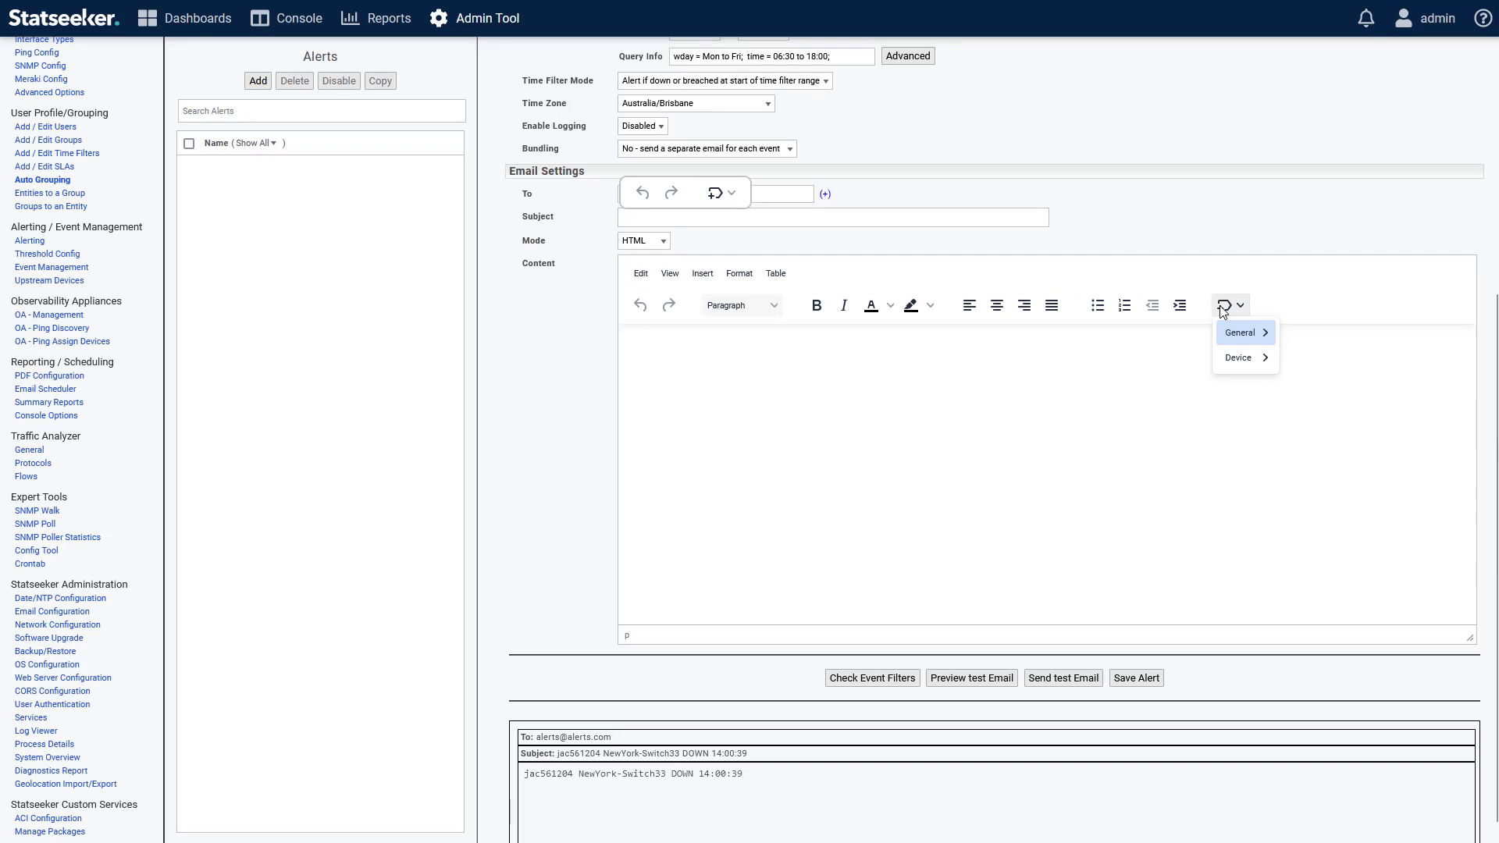
mouse_move(1236, 336)
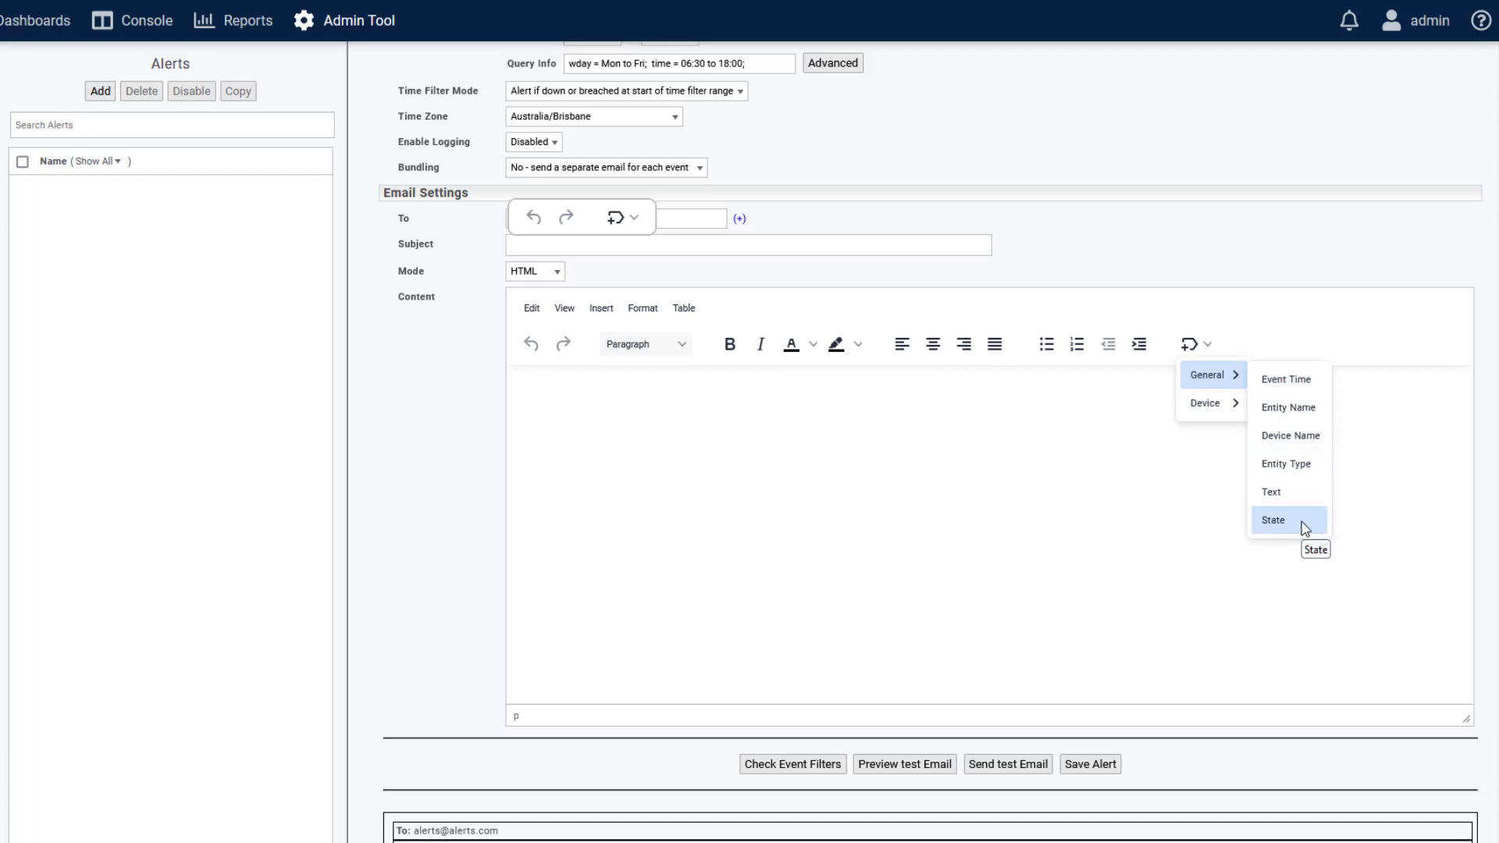
mouse_move(1215, 409)
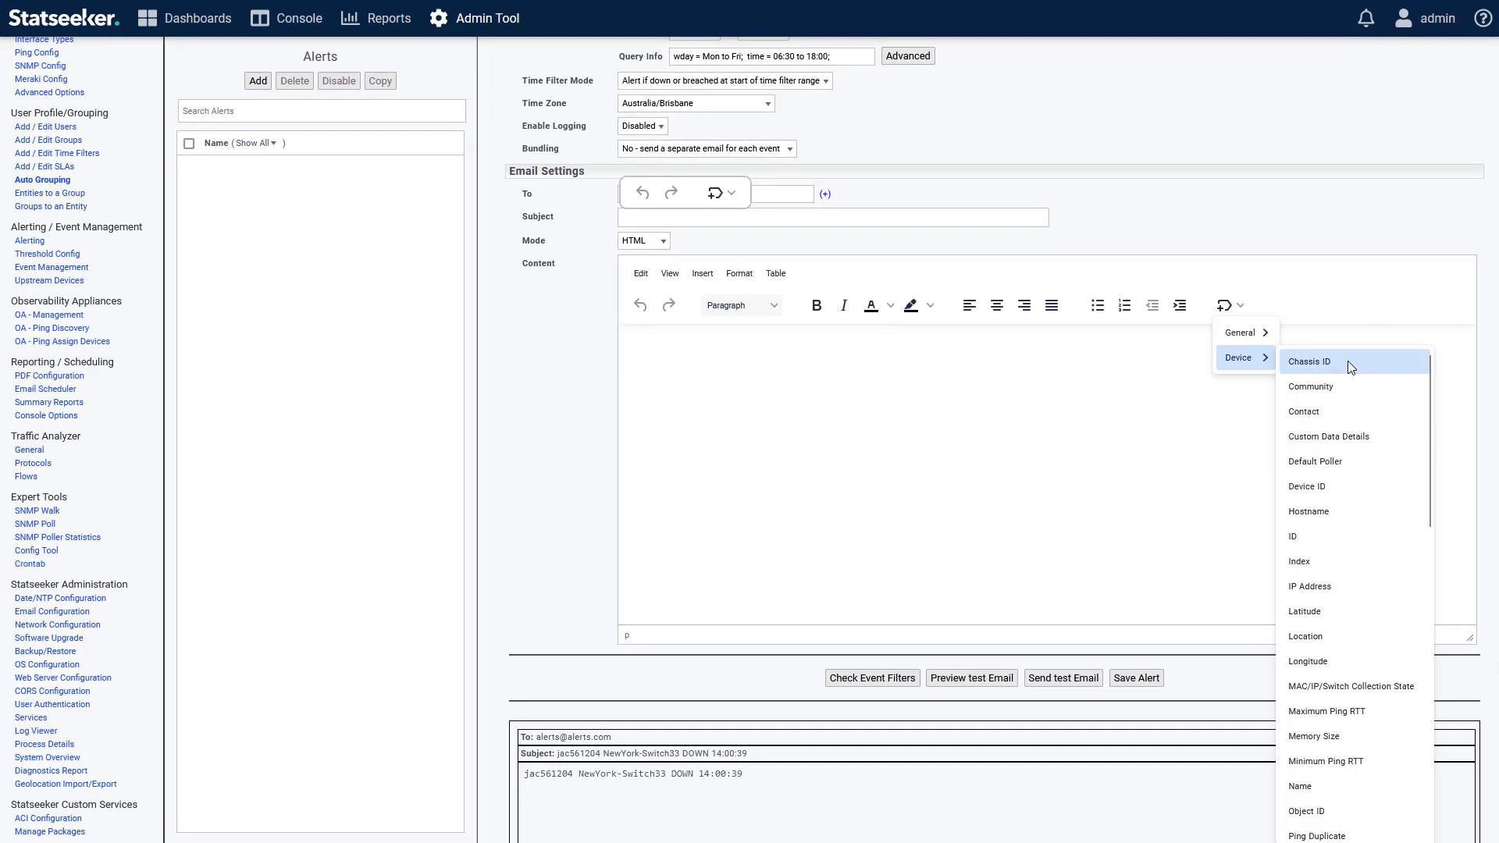
scroll(1348, 361, down, 6)
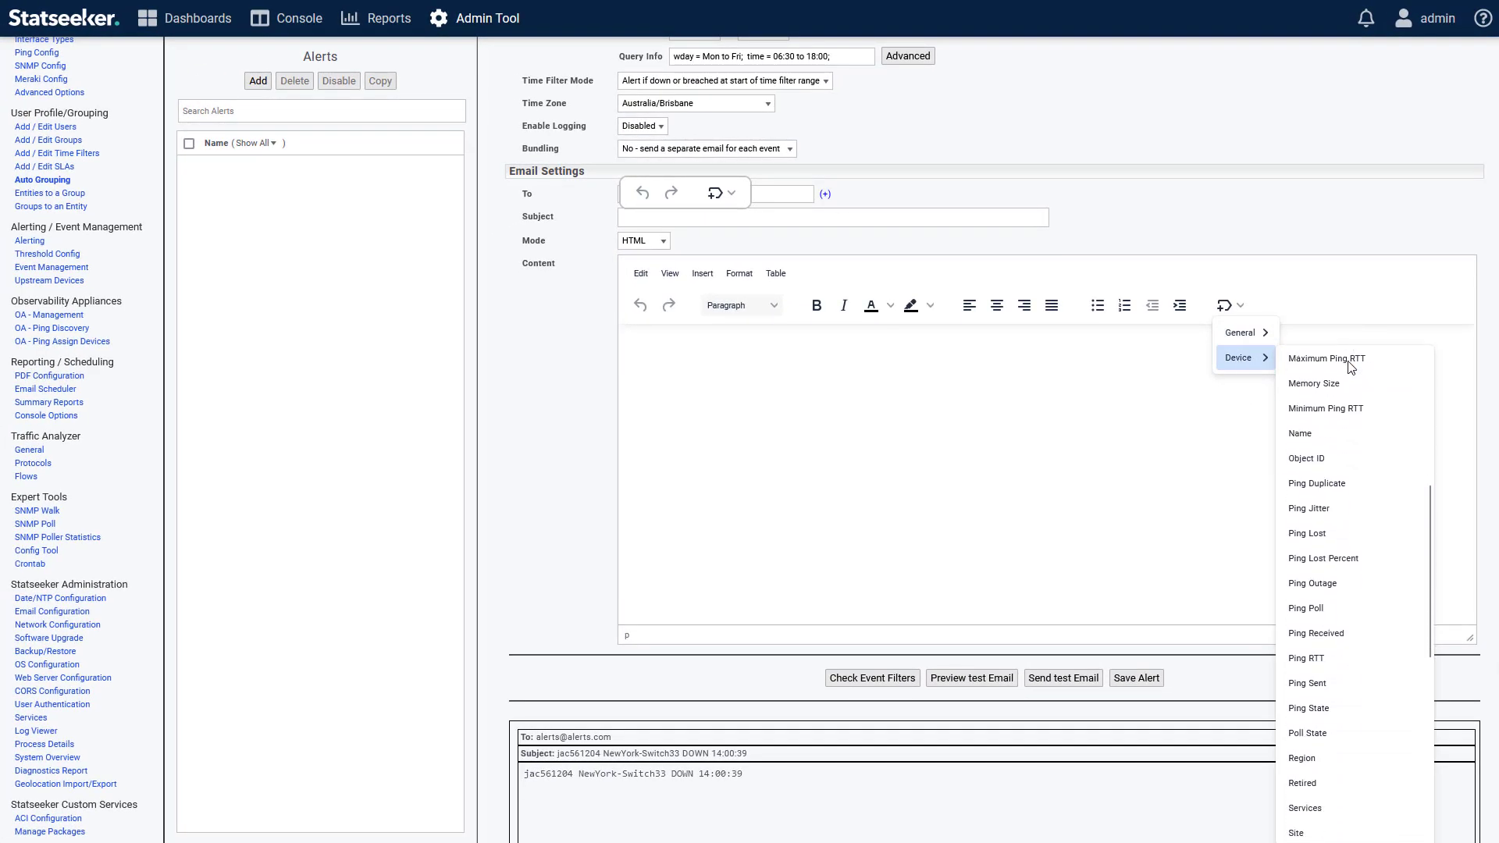
scroll(1346, 370, down, 9)
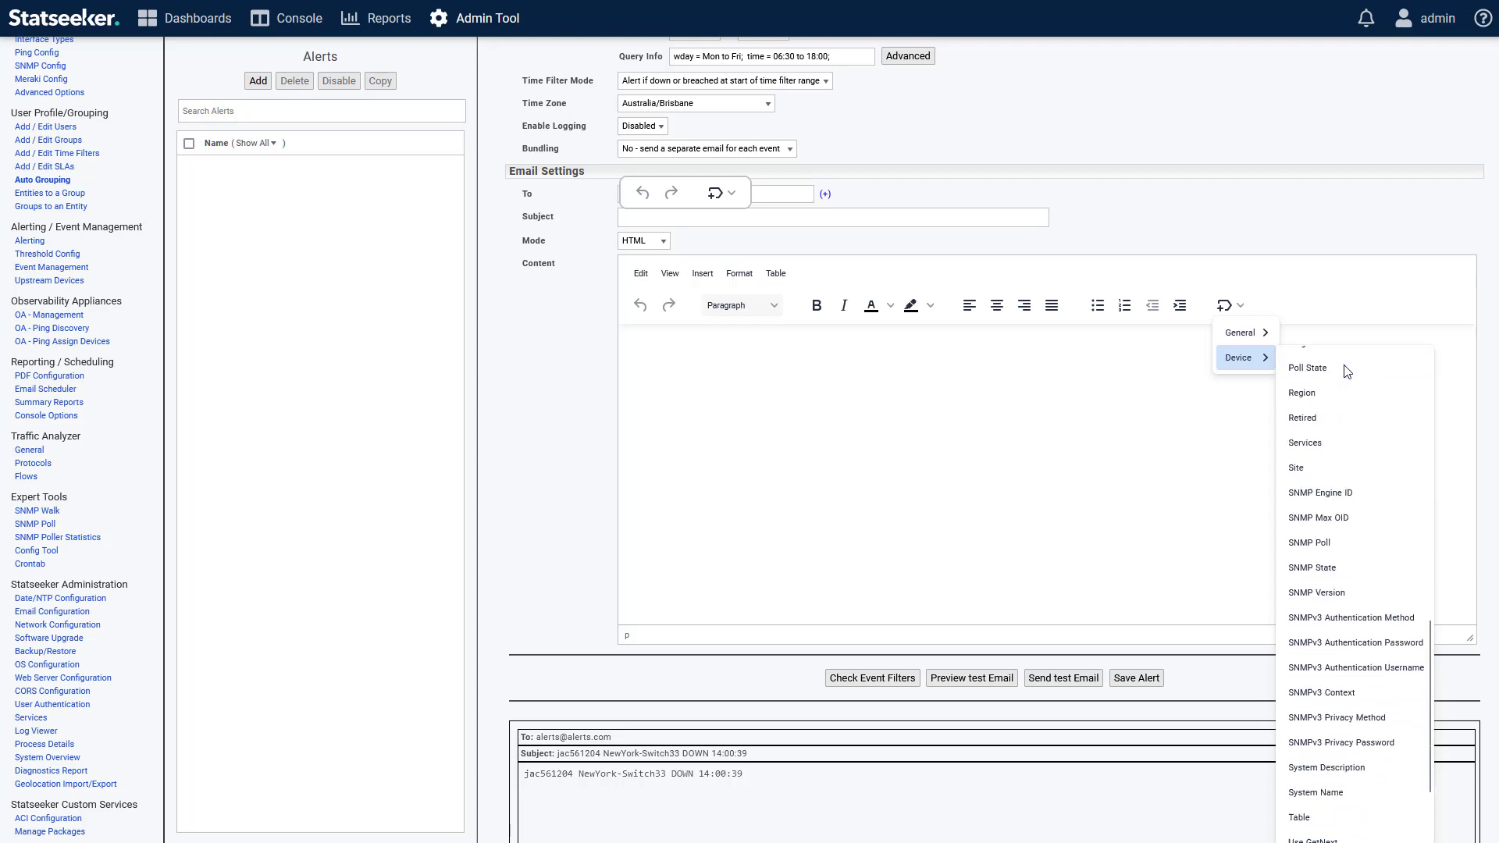
scroll(1346, 370, up, 15)
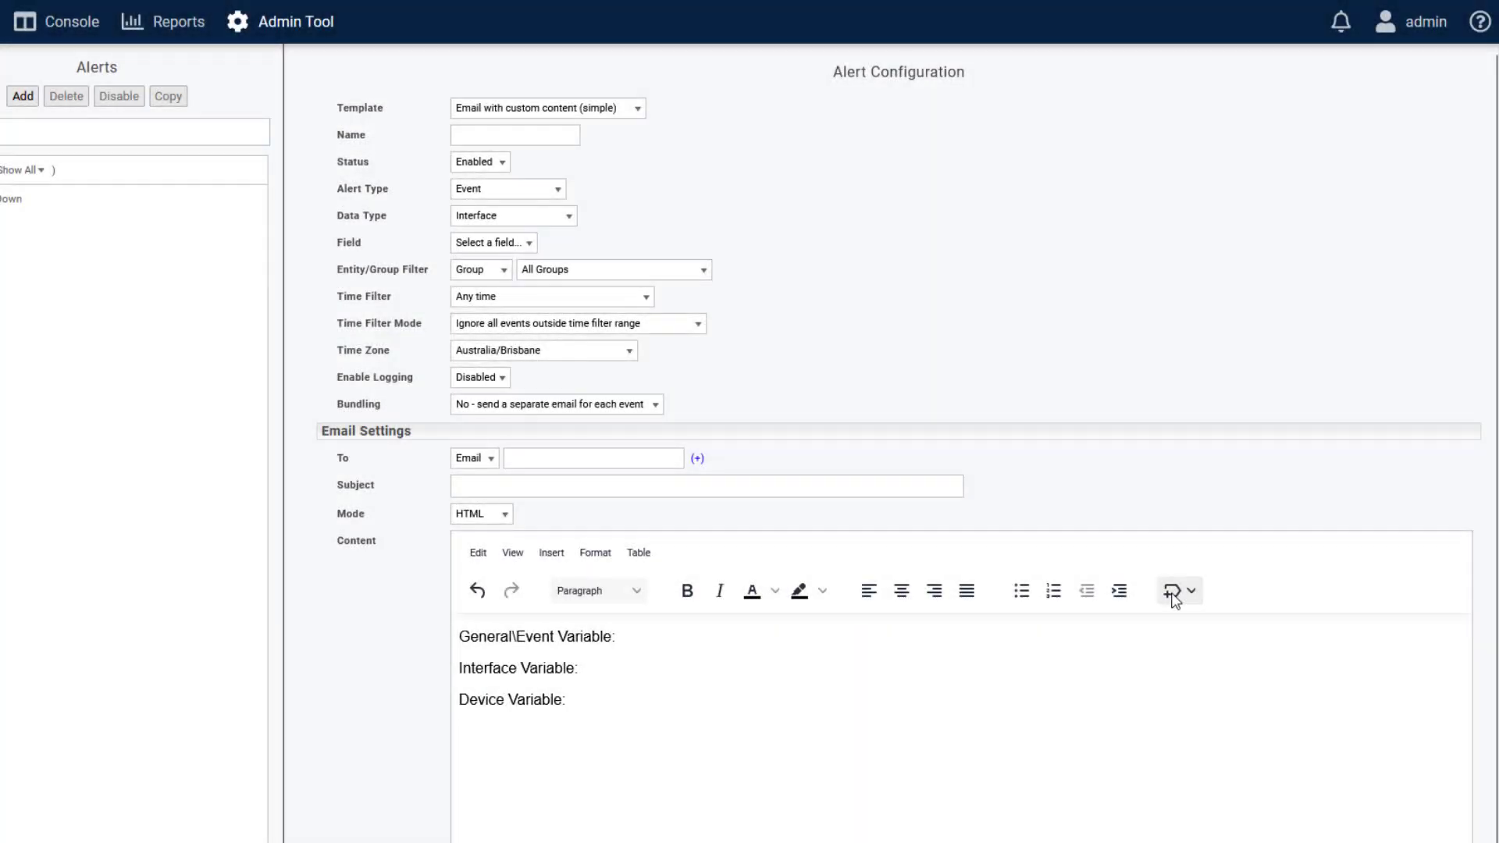
Insert the device name, interface name and linked device IP address variables into the Ping State Alert table.
click(1173, 599)
mouse_move(1195, 624)
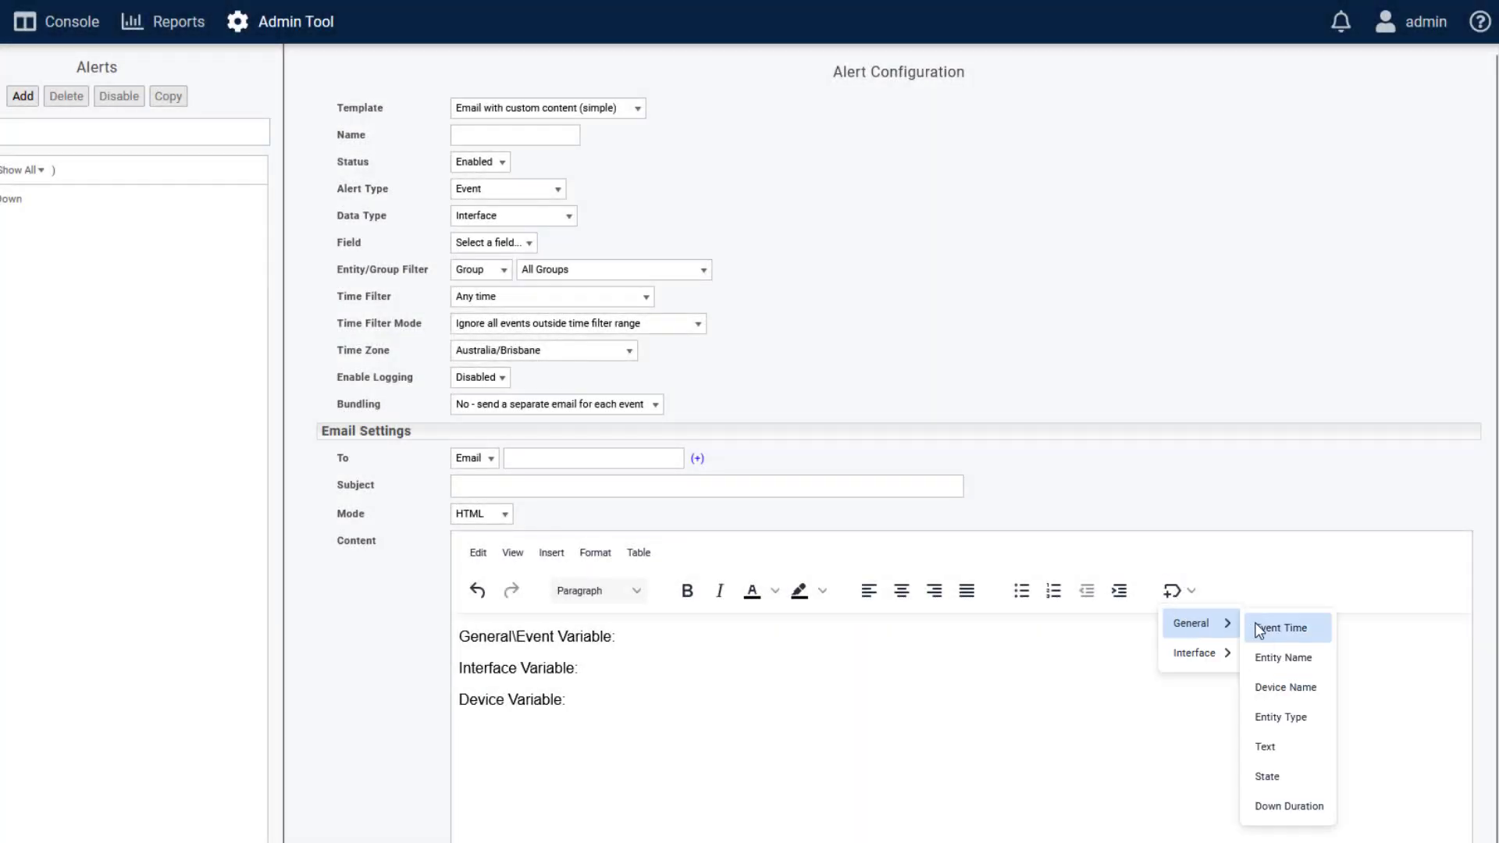
click(1273, 684)
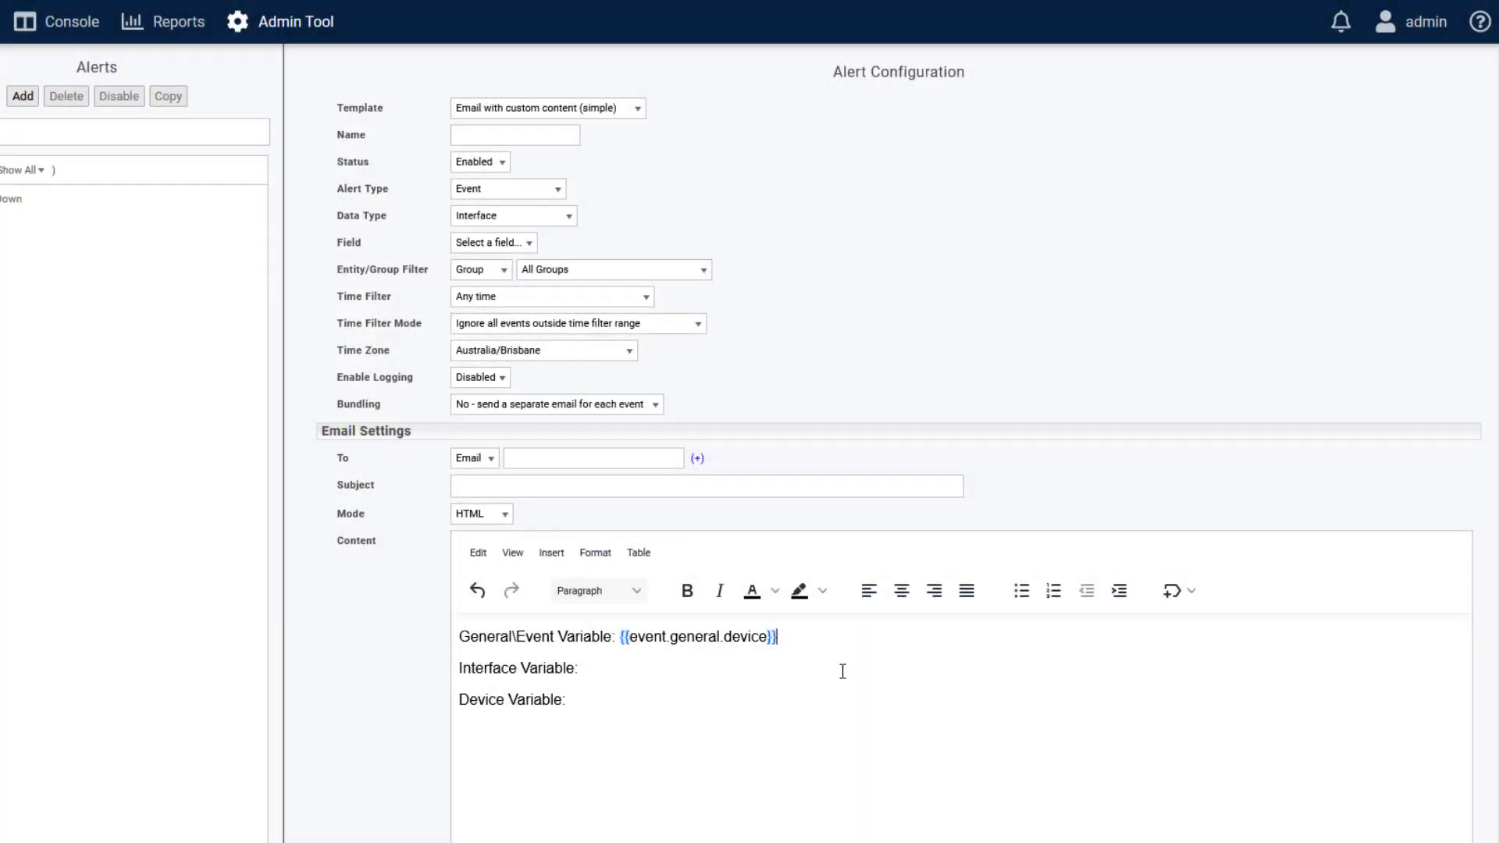
click(1174, 590)
mouse_move(1206, 653)
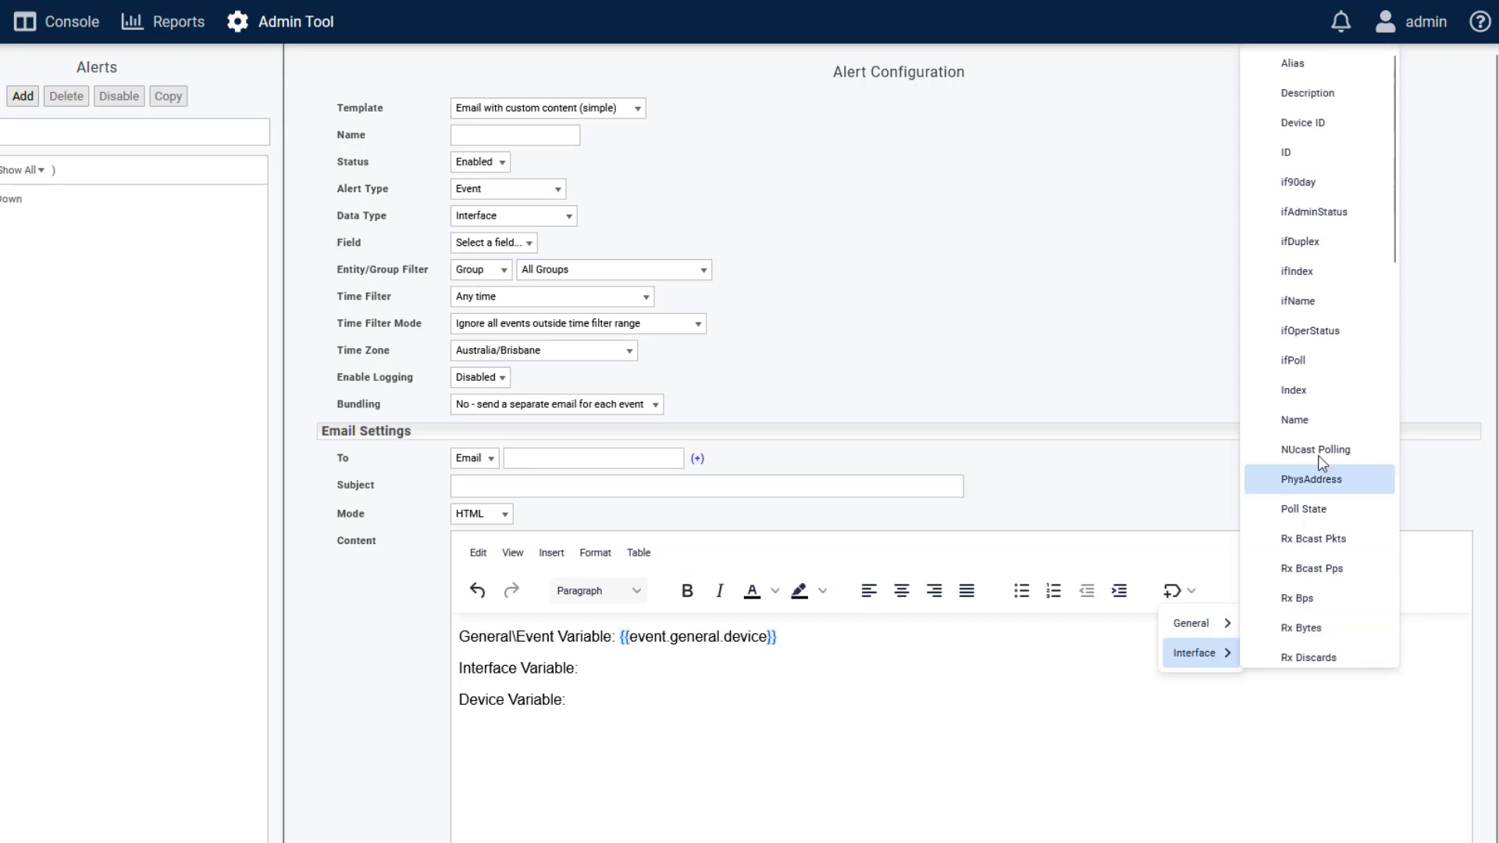
click(1309, 428)
click(1174, 591)
mouse_move(1179, 655)
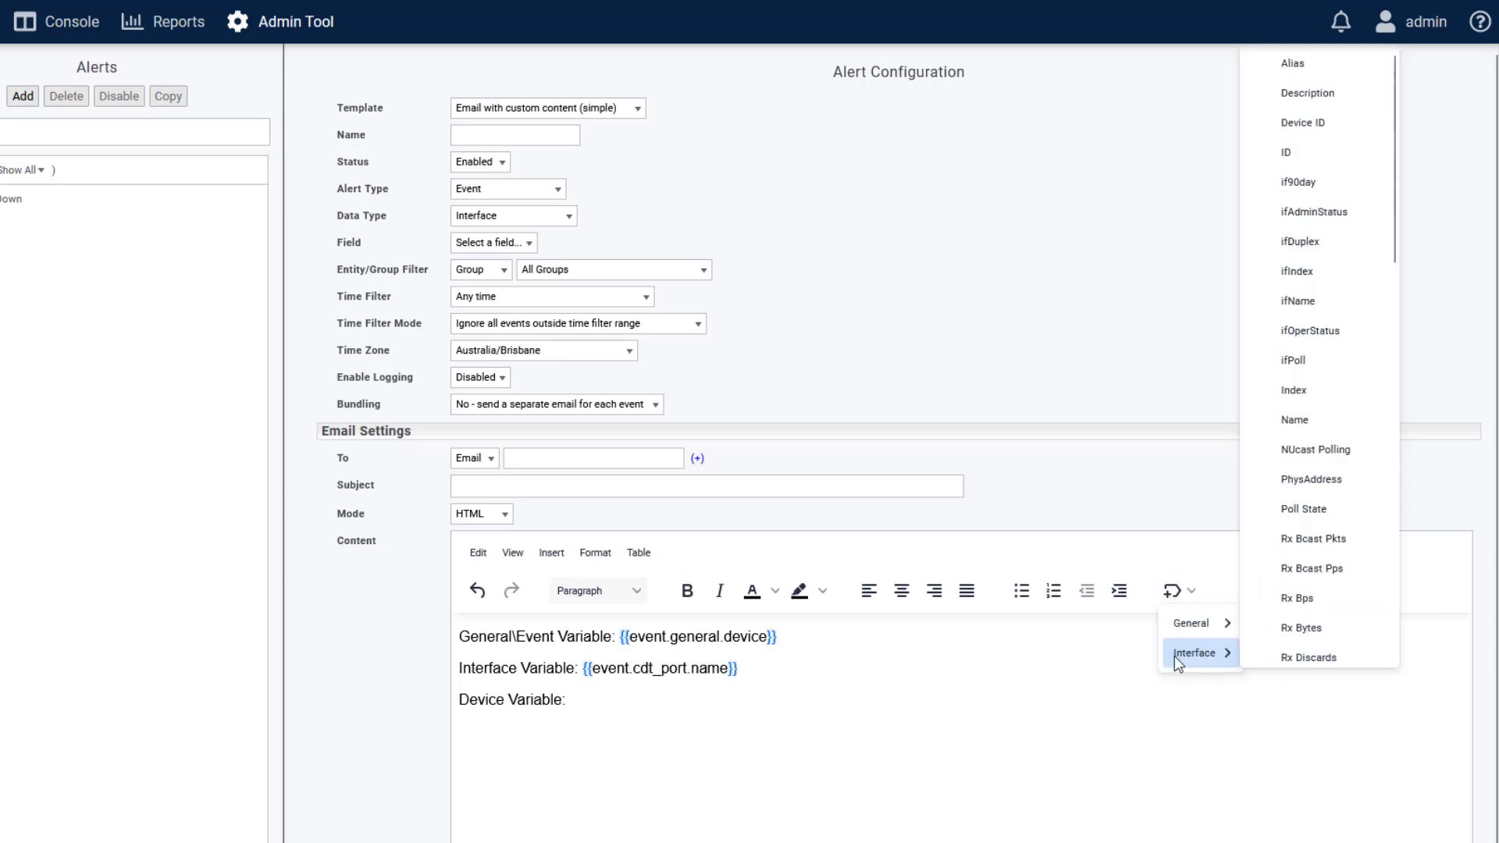
scroll(1265, 651, down, 10)
mouse_move(1292, 651)
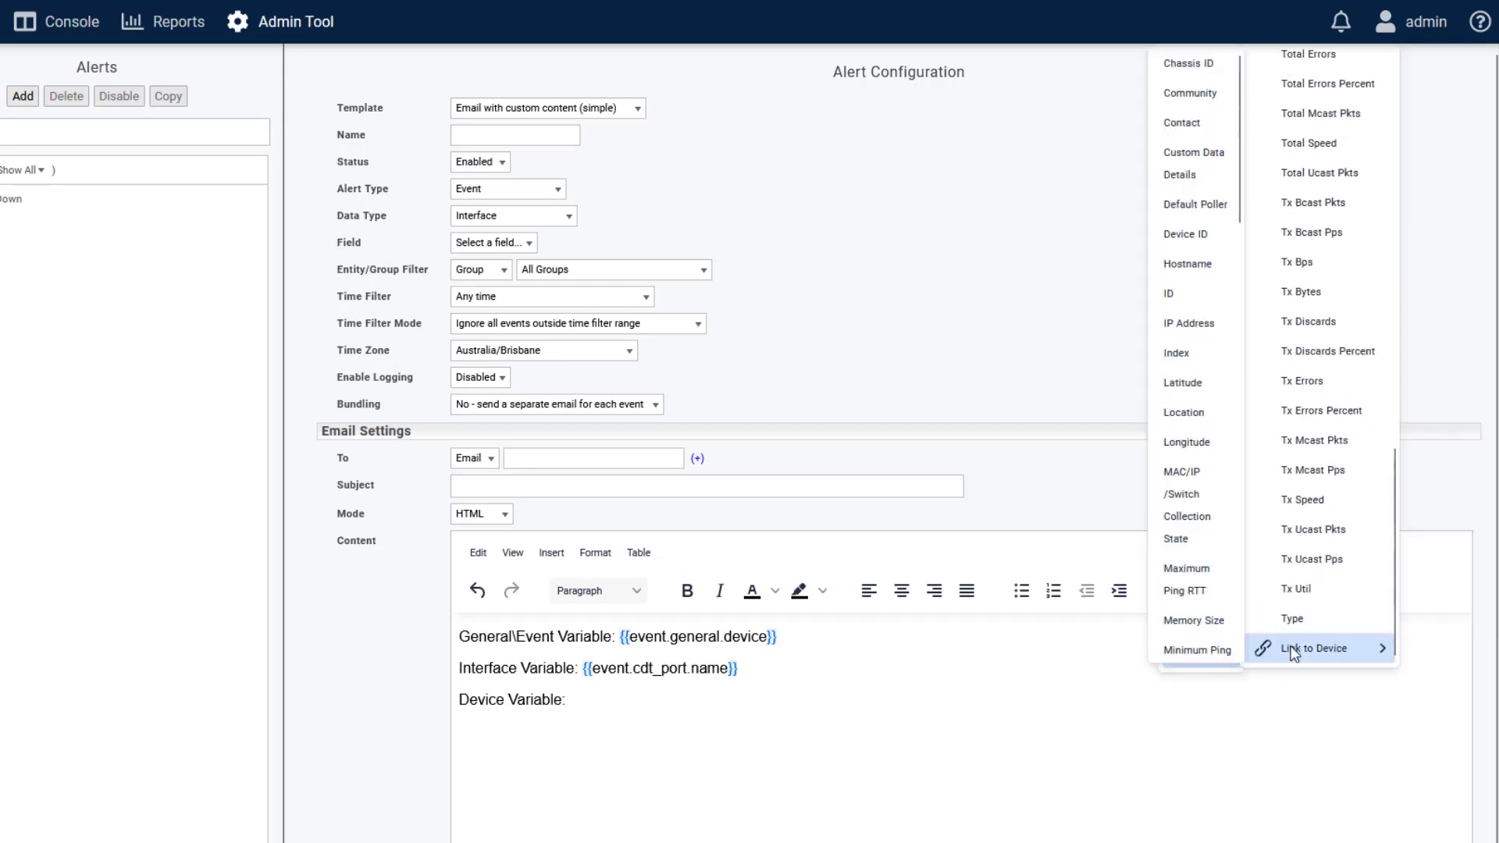
click(1183, 322)
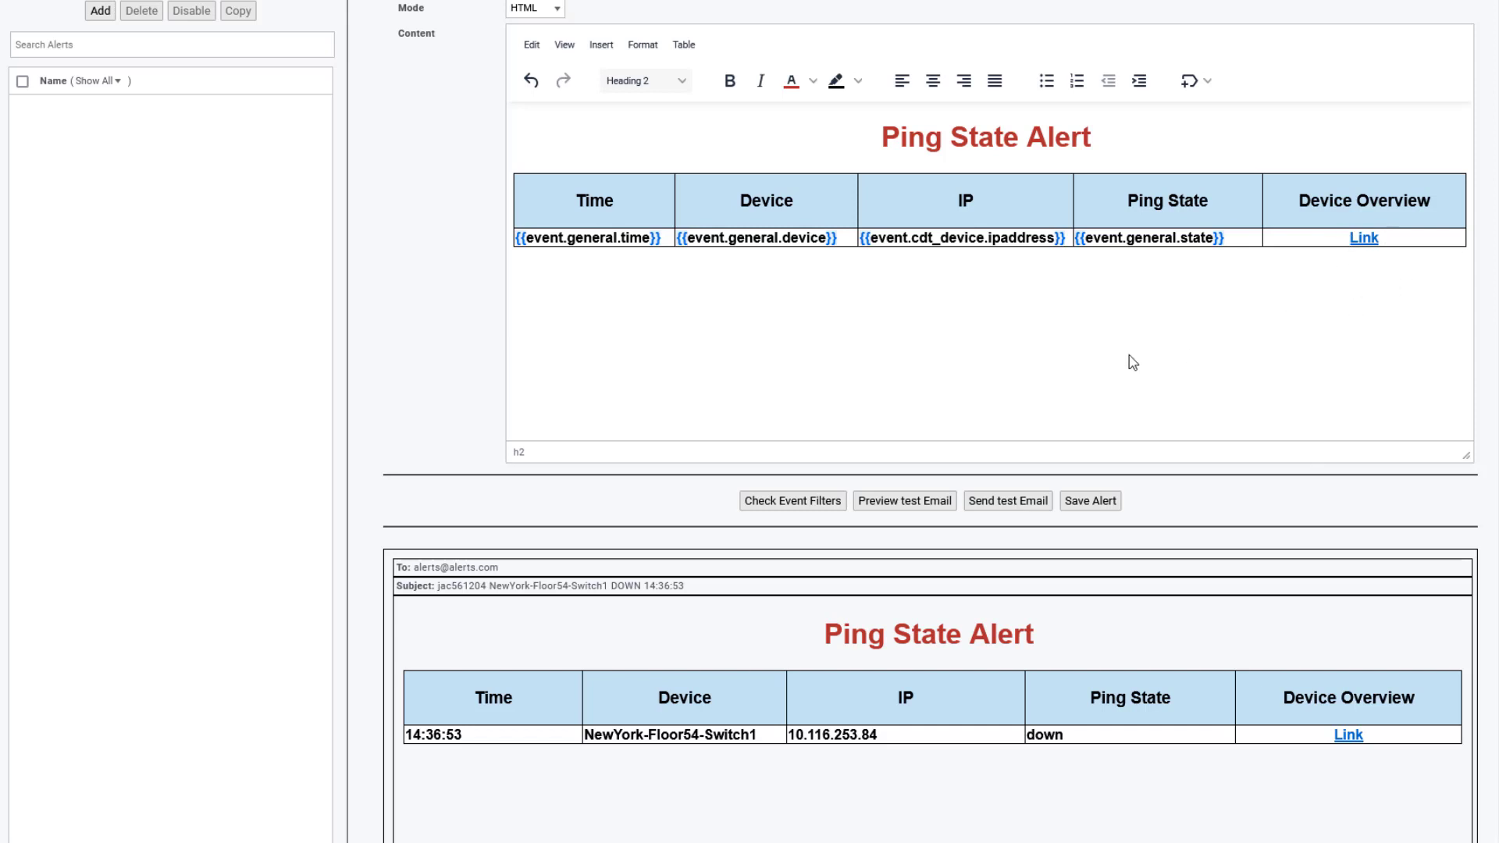
right_click(1369, 248)
click(1405, 259)
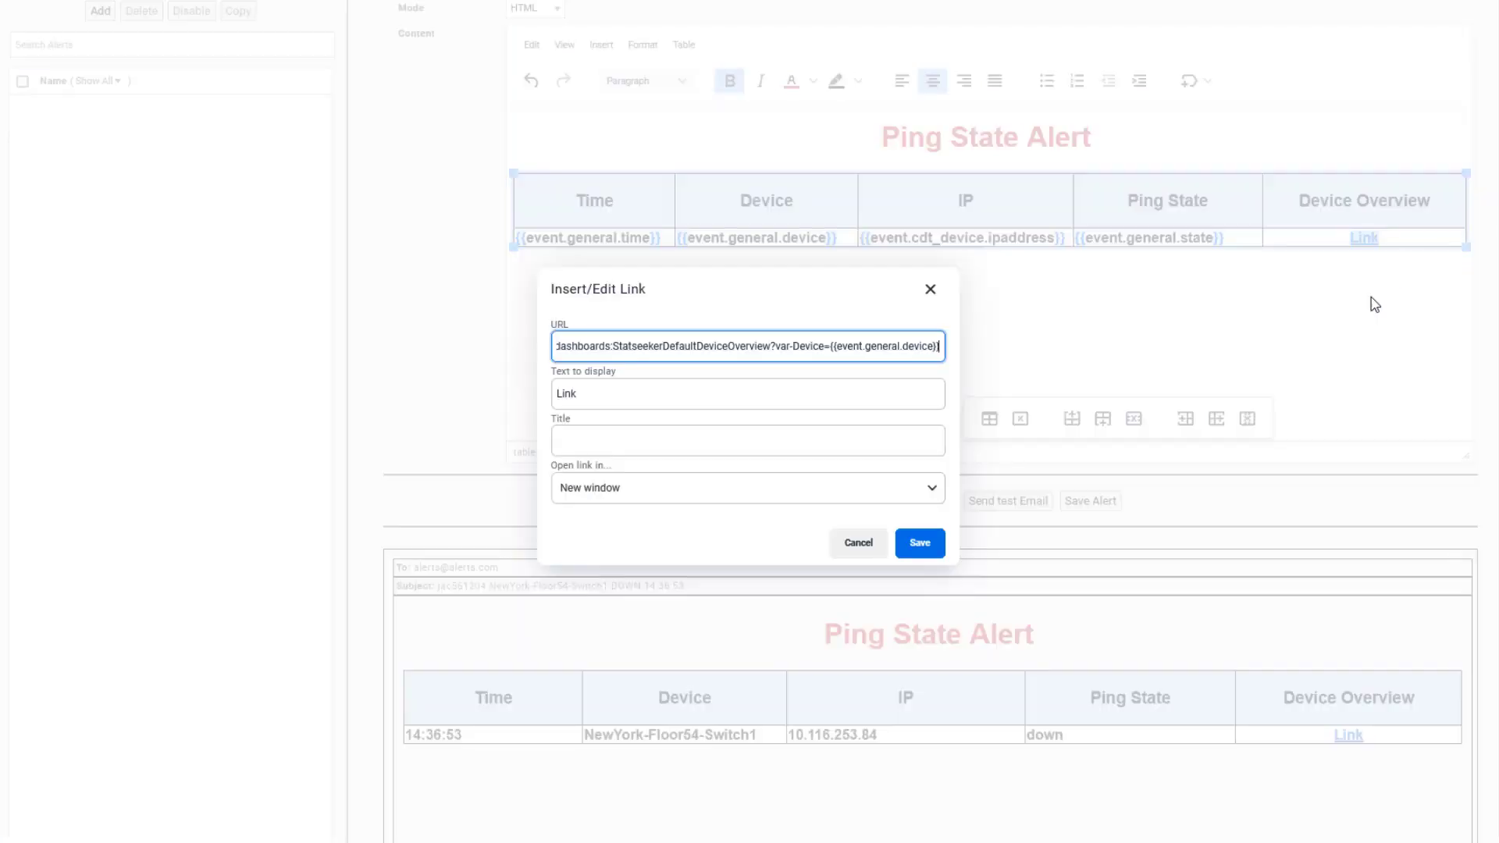
drag(774, 346, 556, 347)
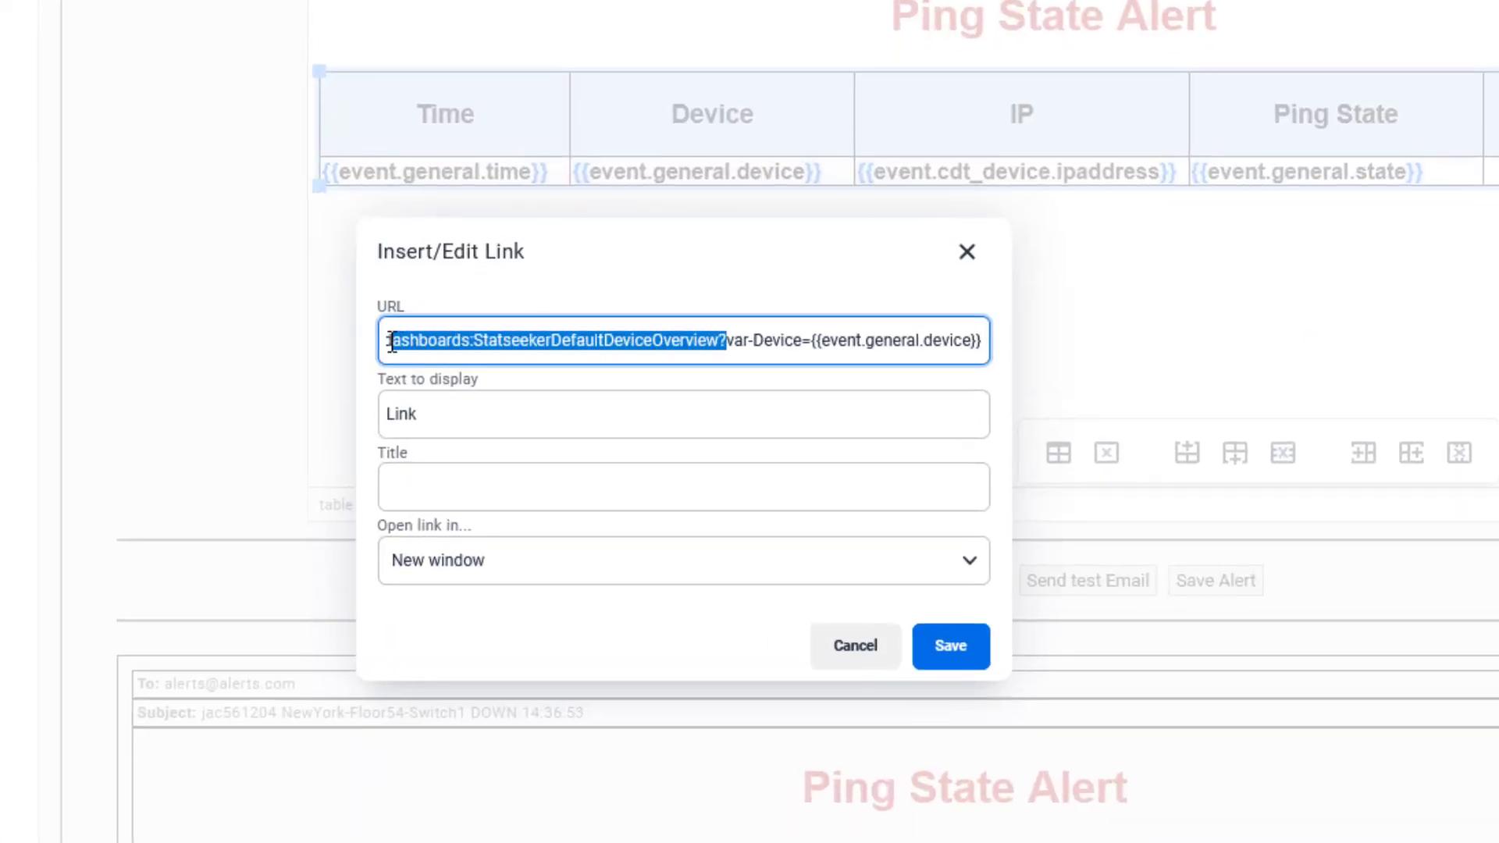
drag(385, 344, 278, 331)
click(867, 322)
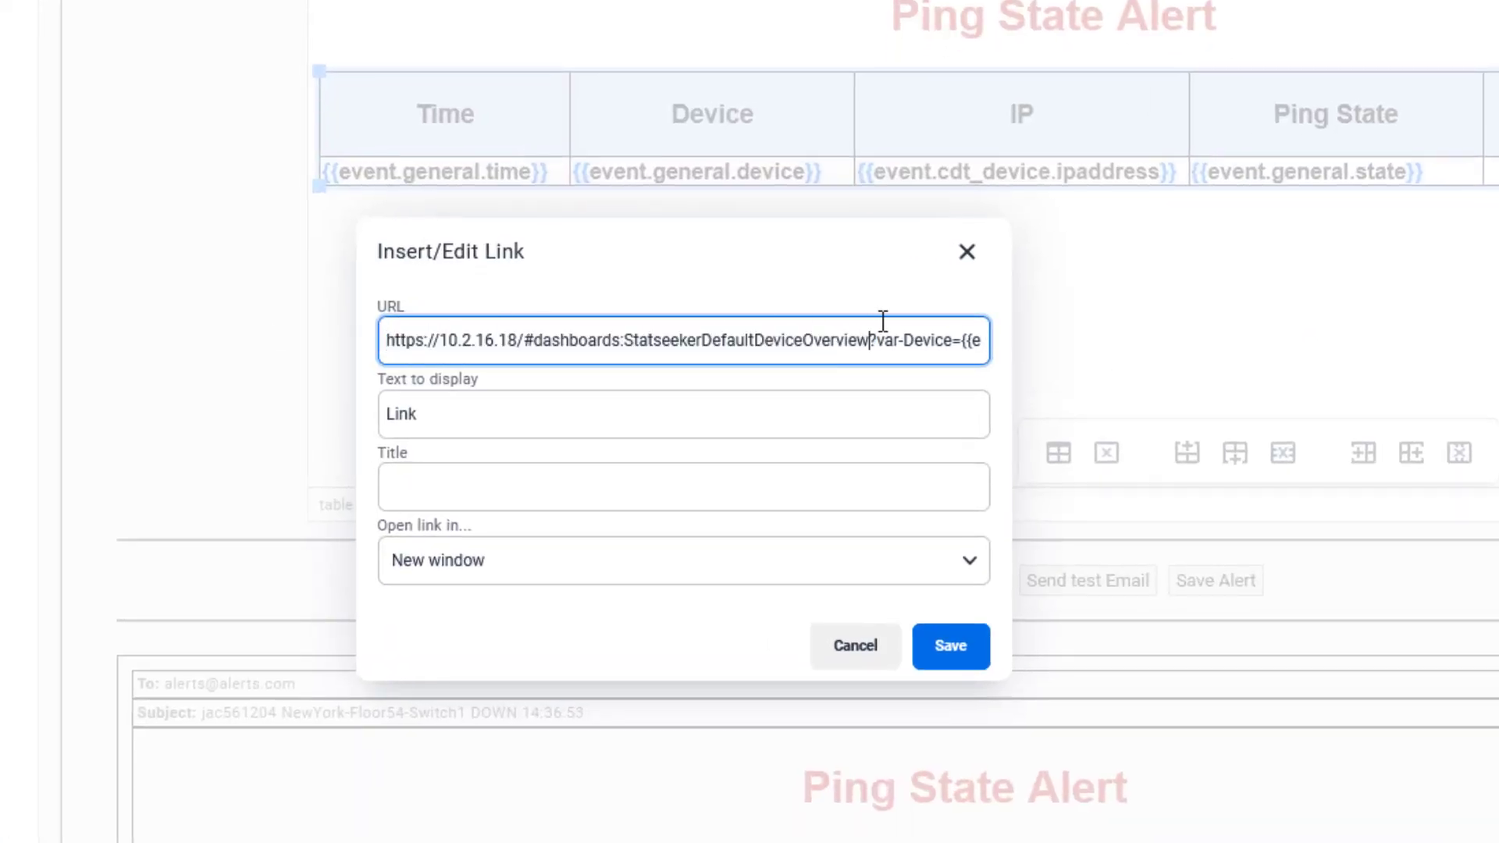
drag(868, 339, 1101, 328)
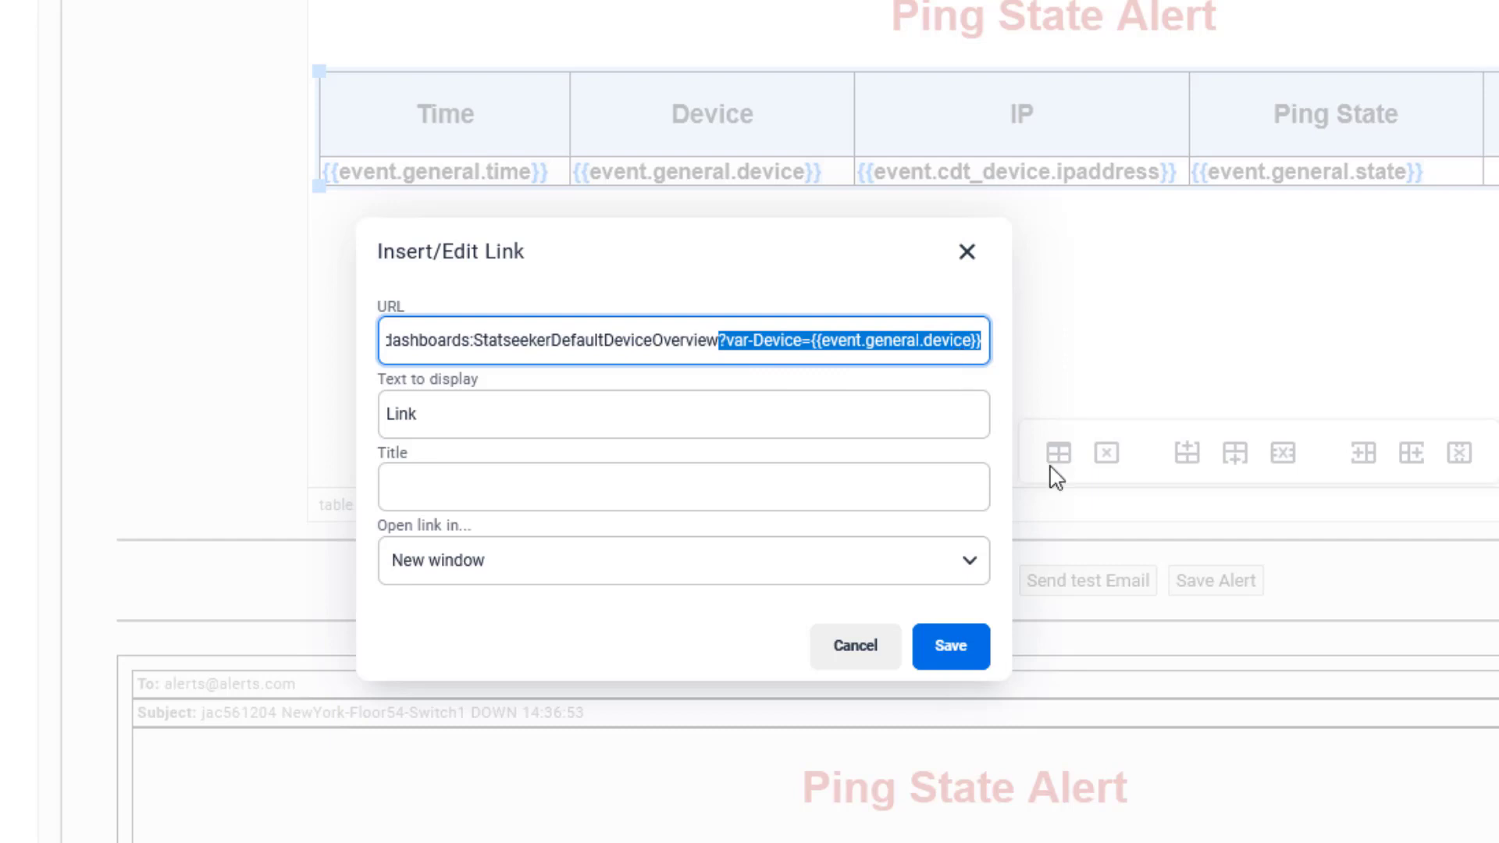
click(859, 651)
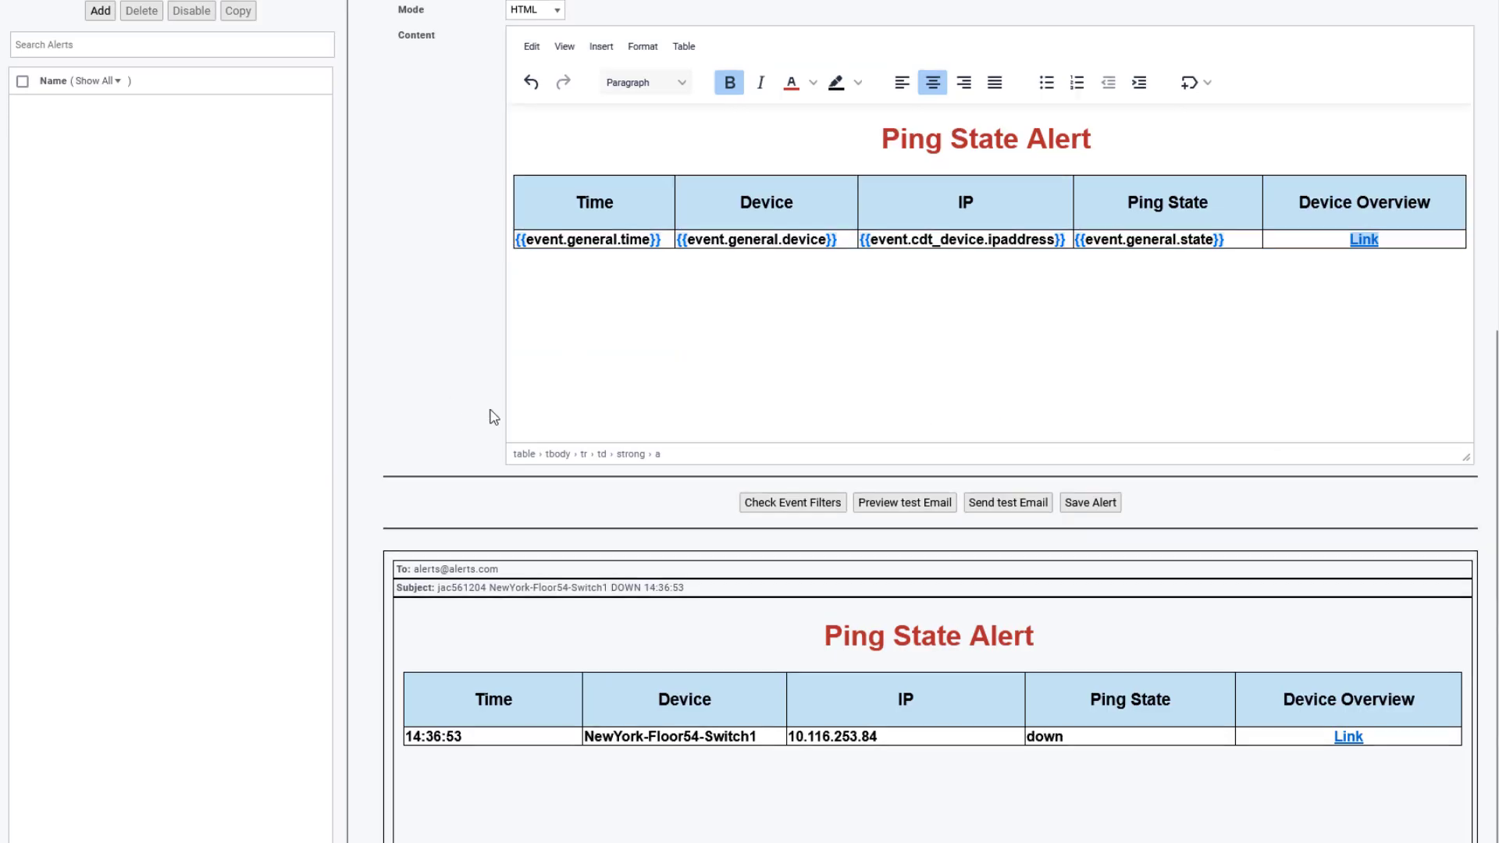
Set Bundling to 'Yes - send multiple events in the one email' and bundle events for 10 minutes.
scroll(495, 417, up, 8)
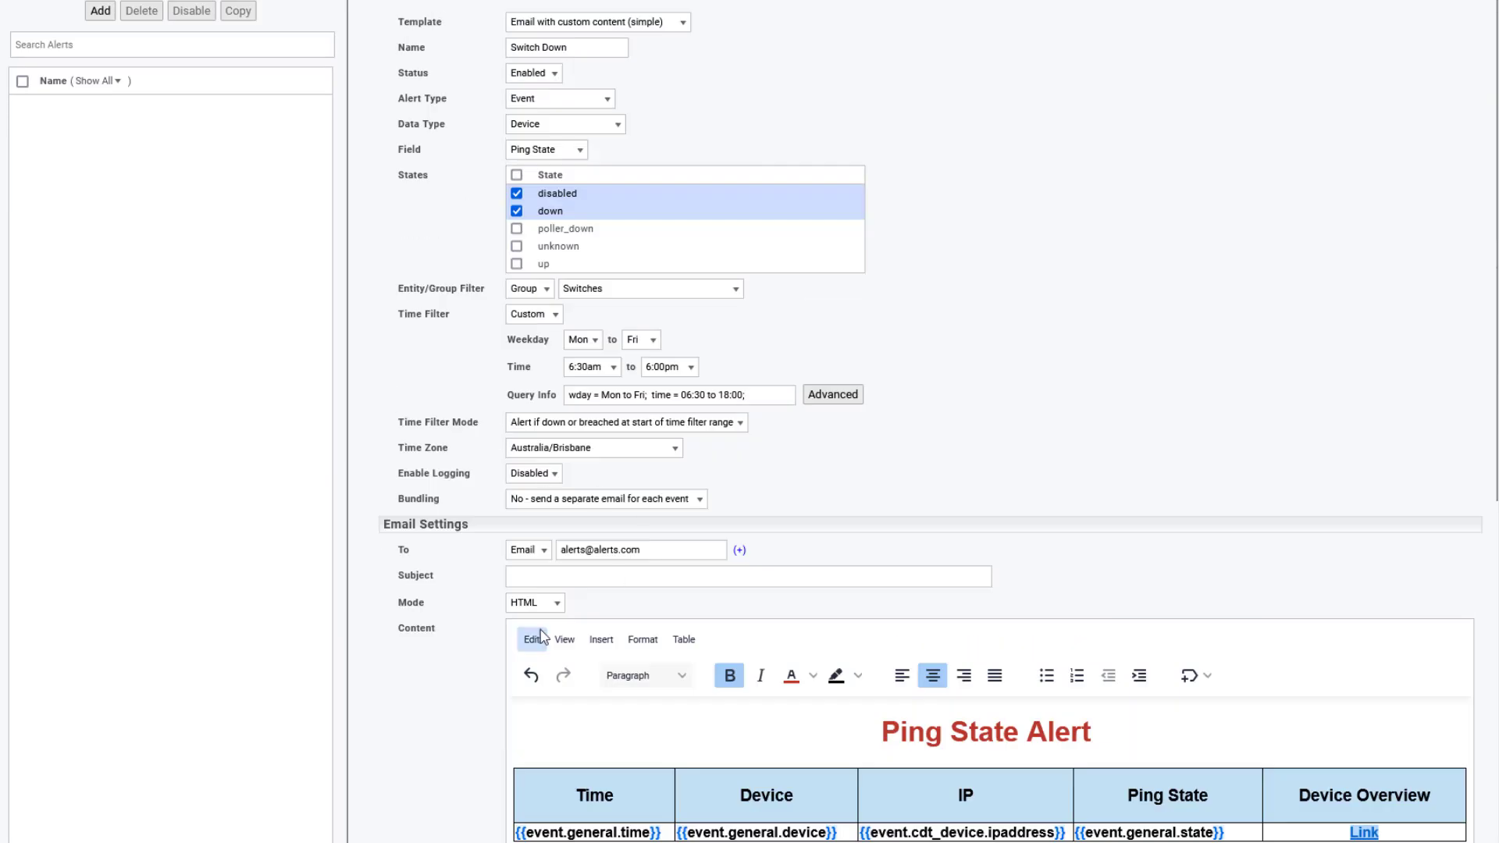
click(700, 500)
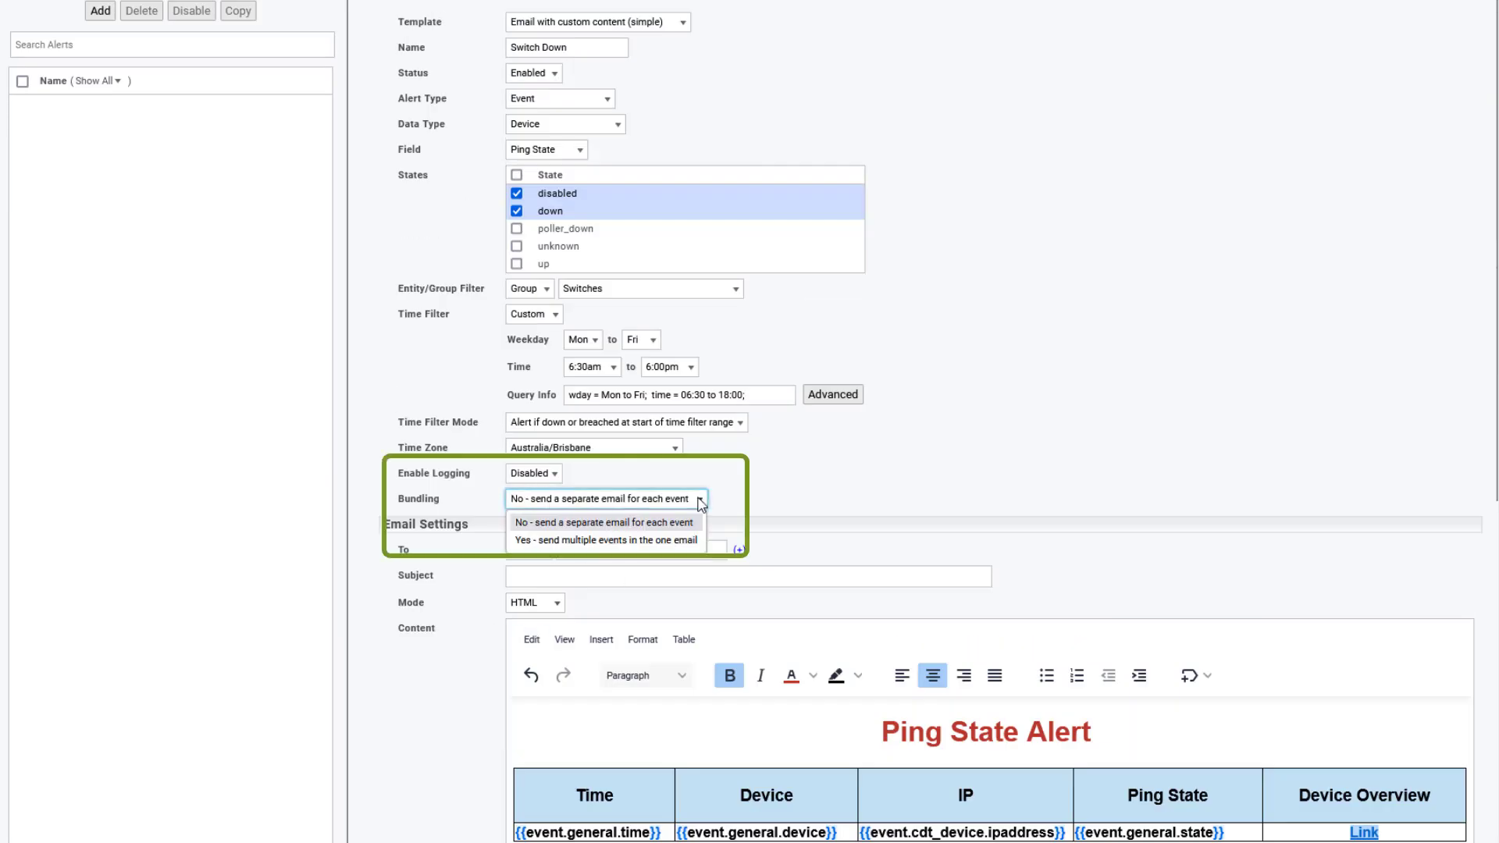
click(613, 542)
click(605, 522)
click(602, 578)
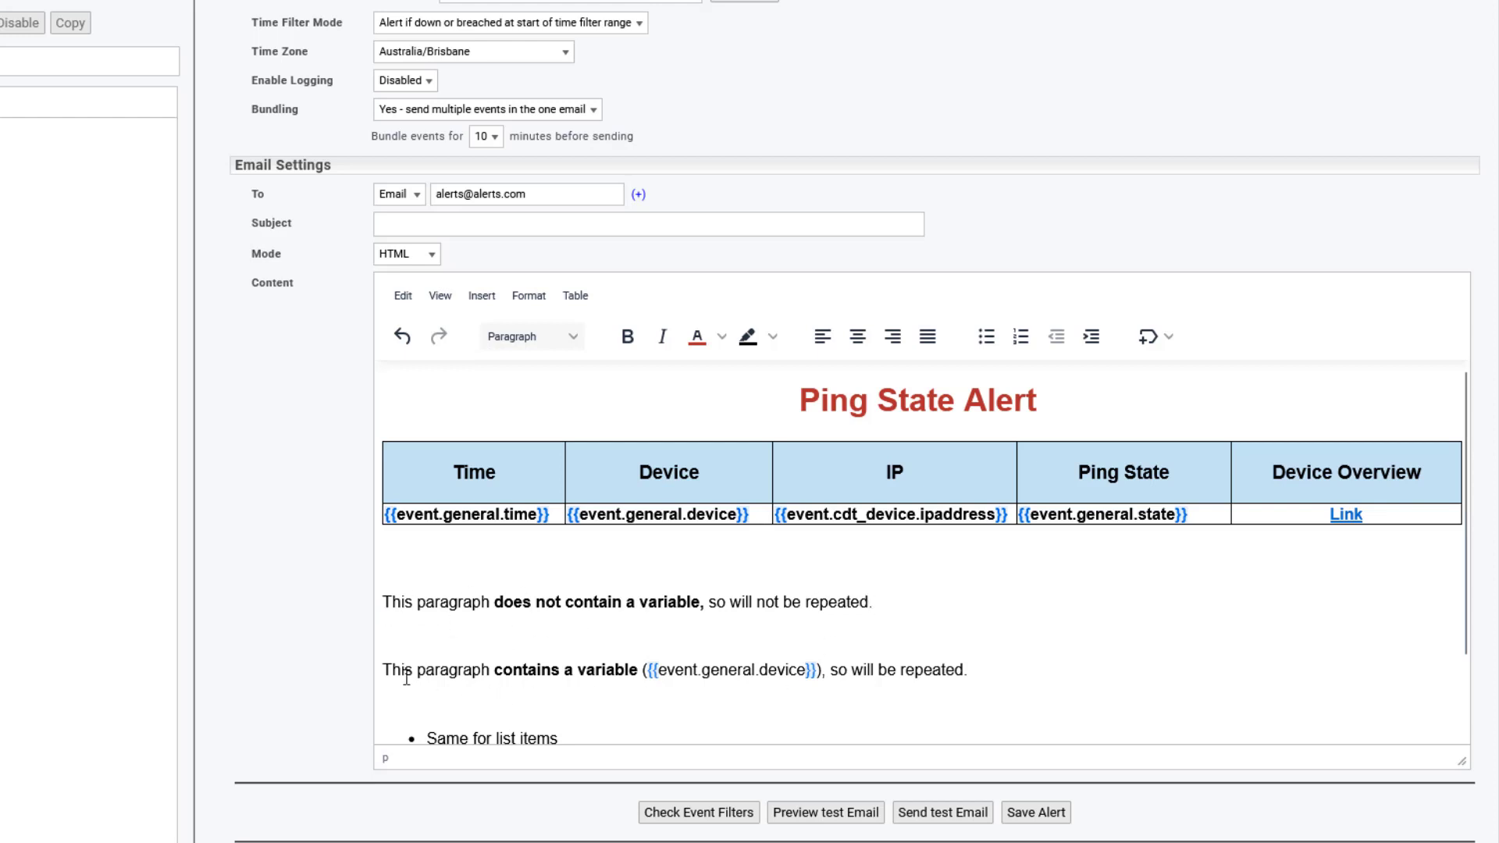
scroll(796, 694, down, 1)
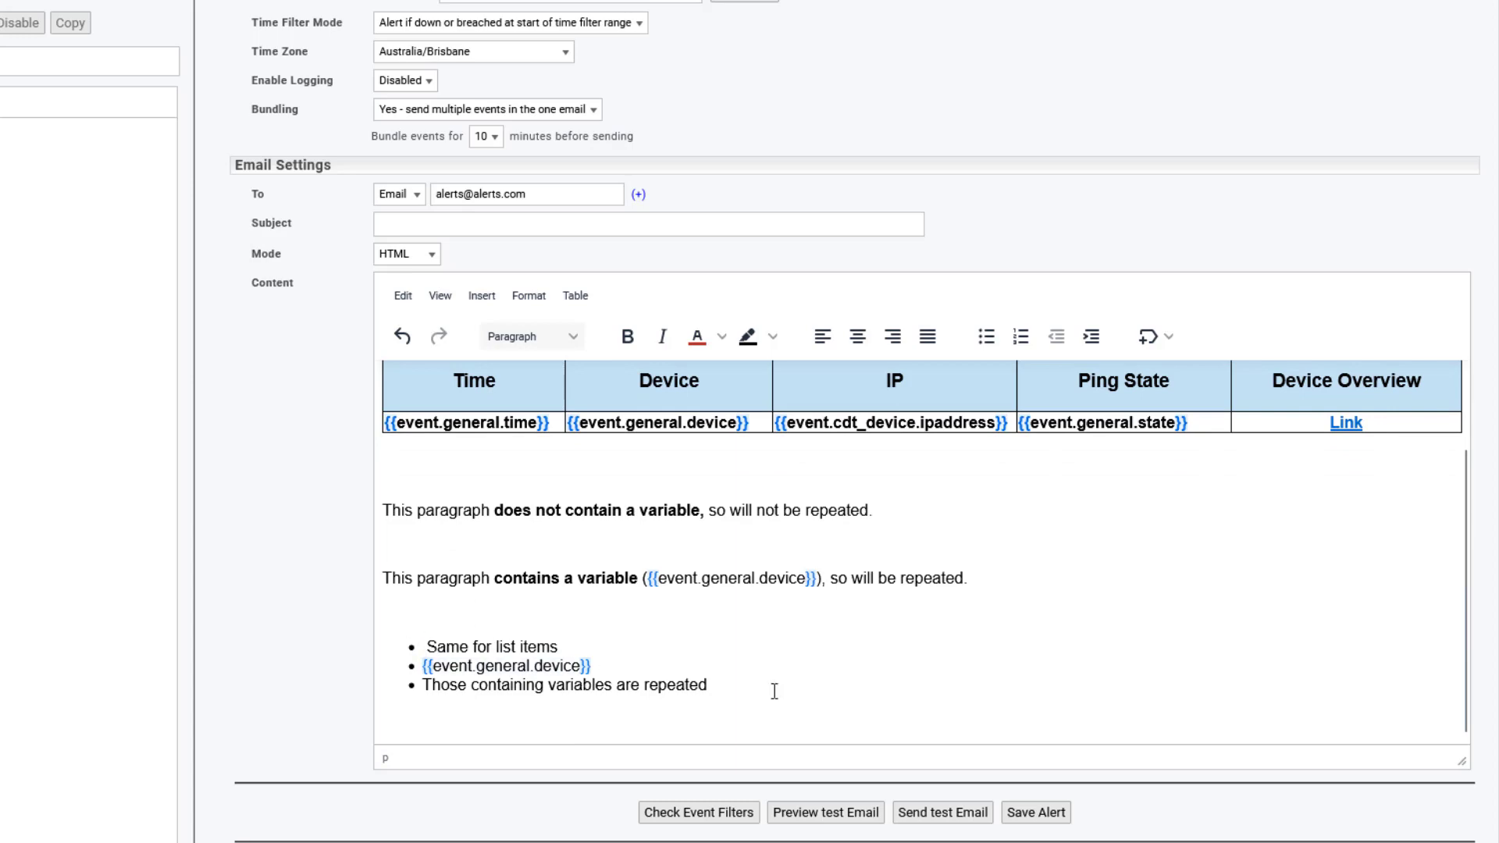
click(828, 810)
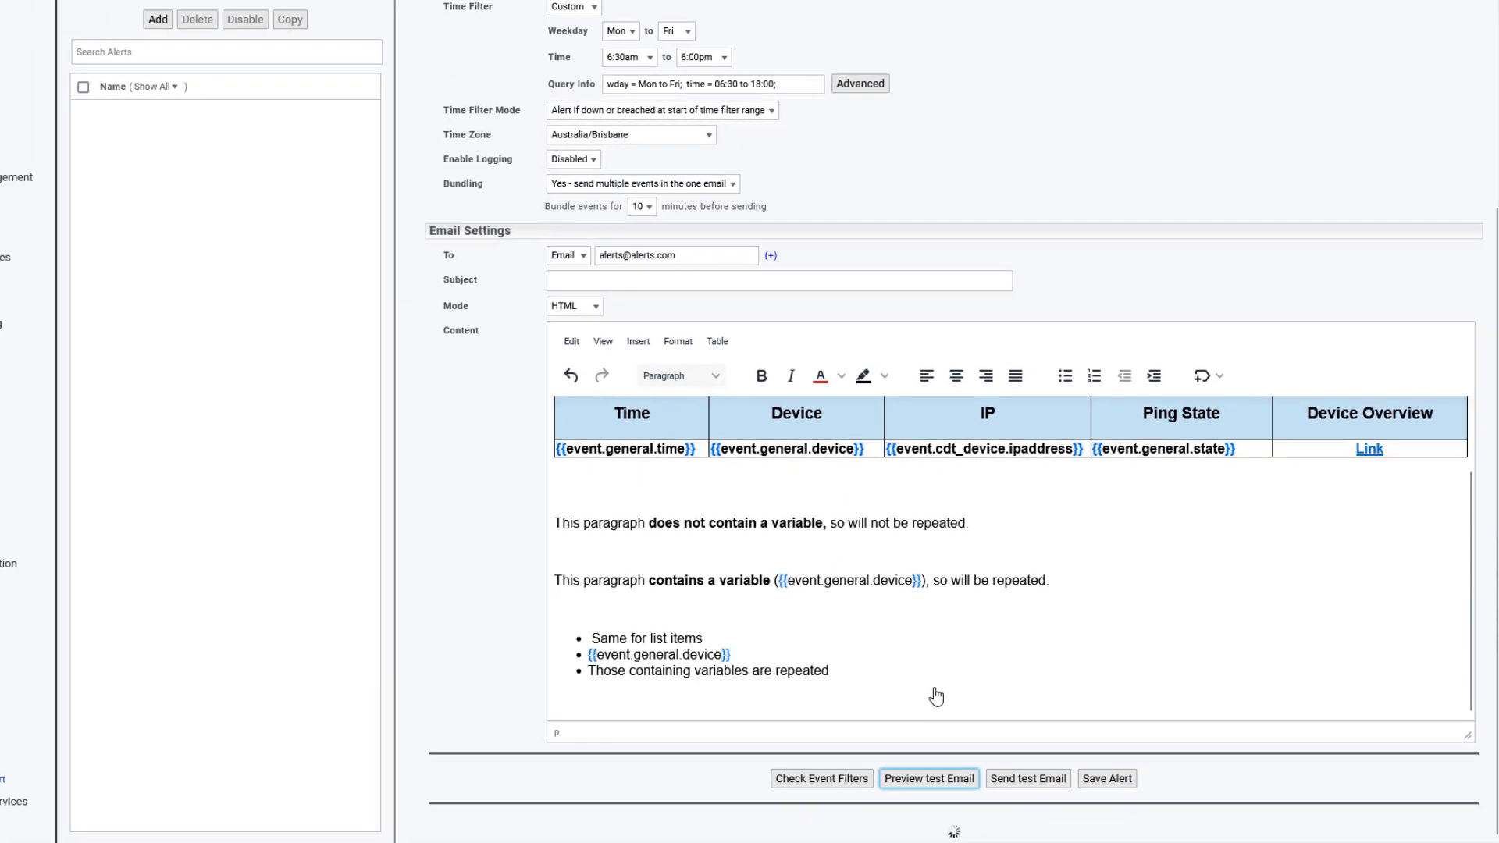
scroll(1097, 627, down, 8)
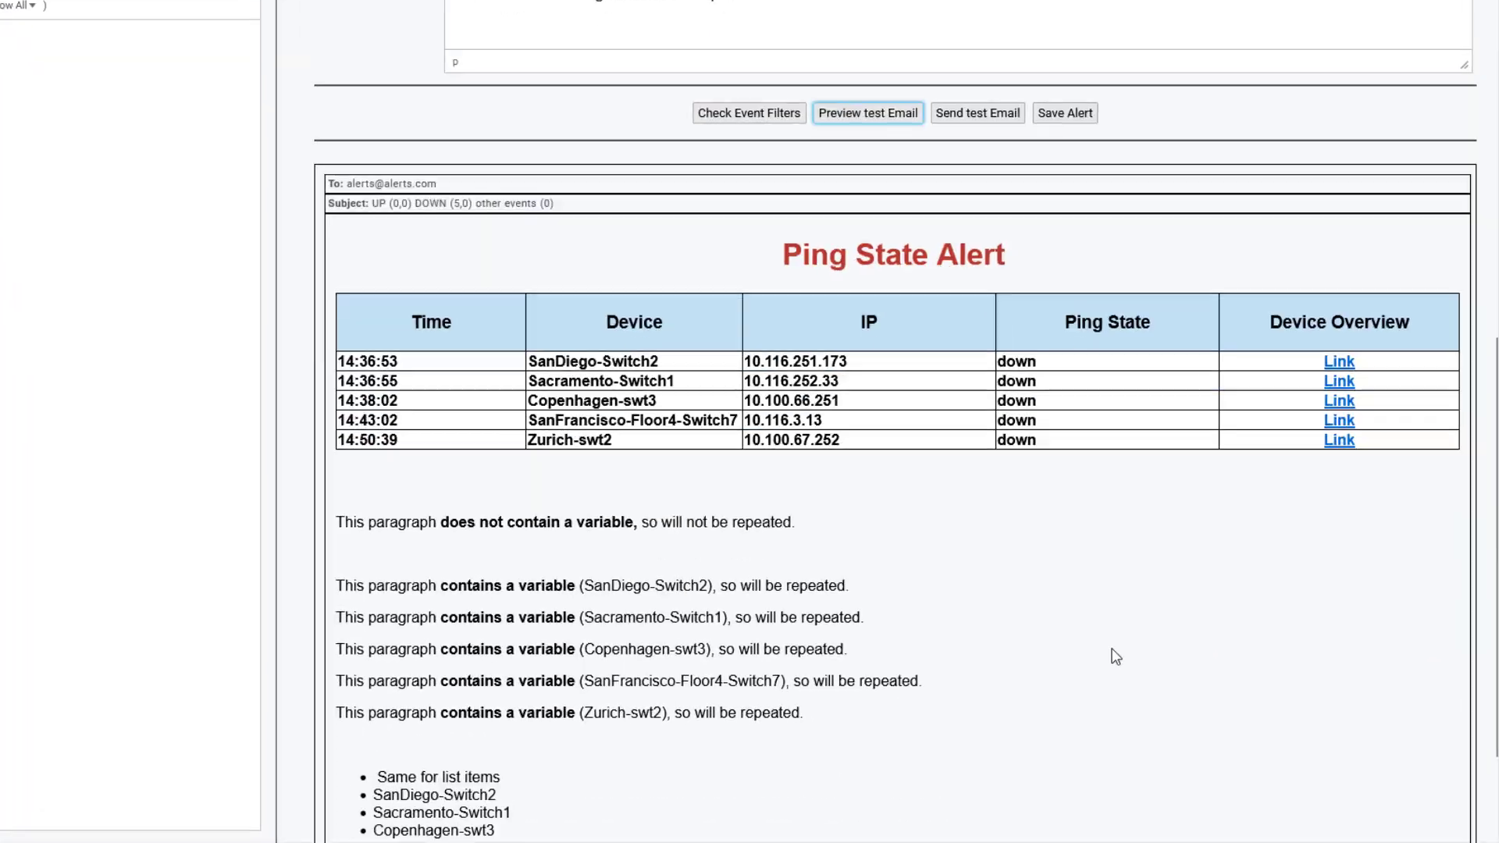
scroll(1080, 633, down, 2)
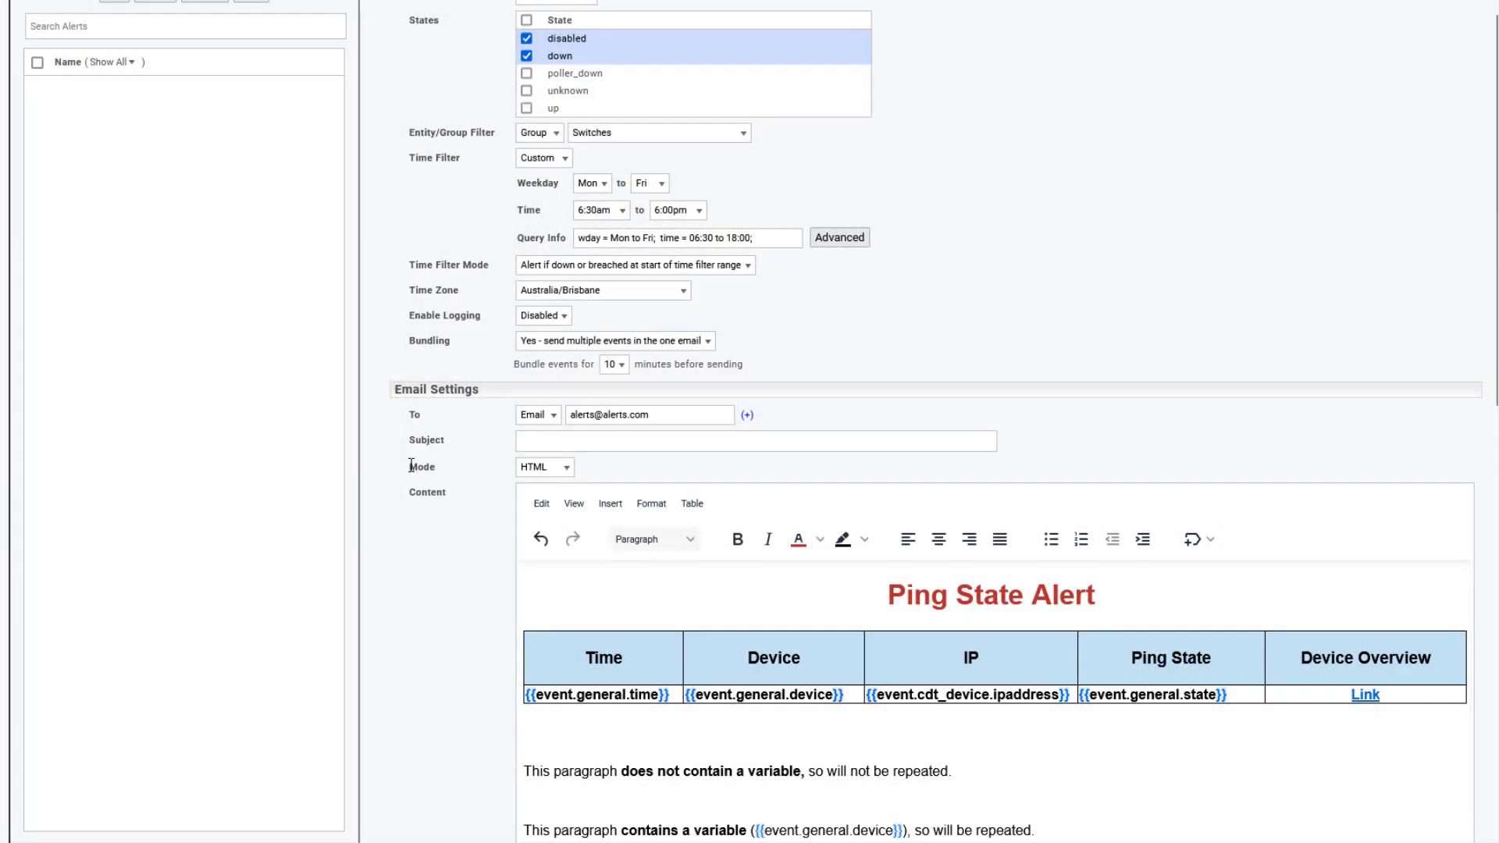
drag(410, 466, 437, 467)
click(542, 467)
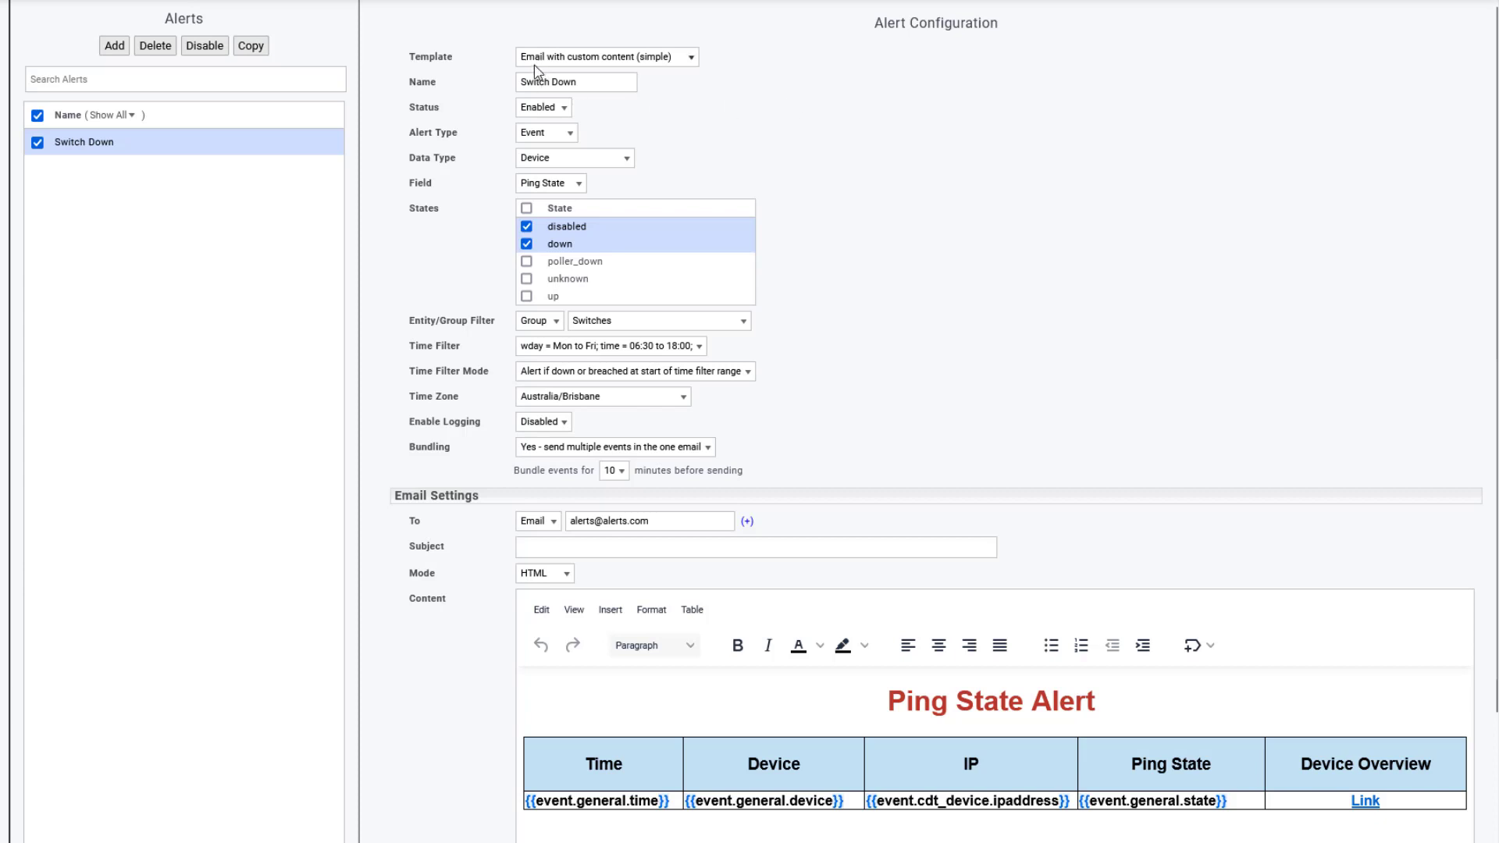
Switch the template to 'Email with custom content (advanced)', add a blank filter and expand filter_1.
click(595, 60)
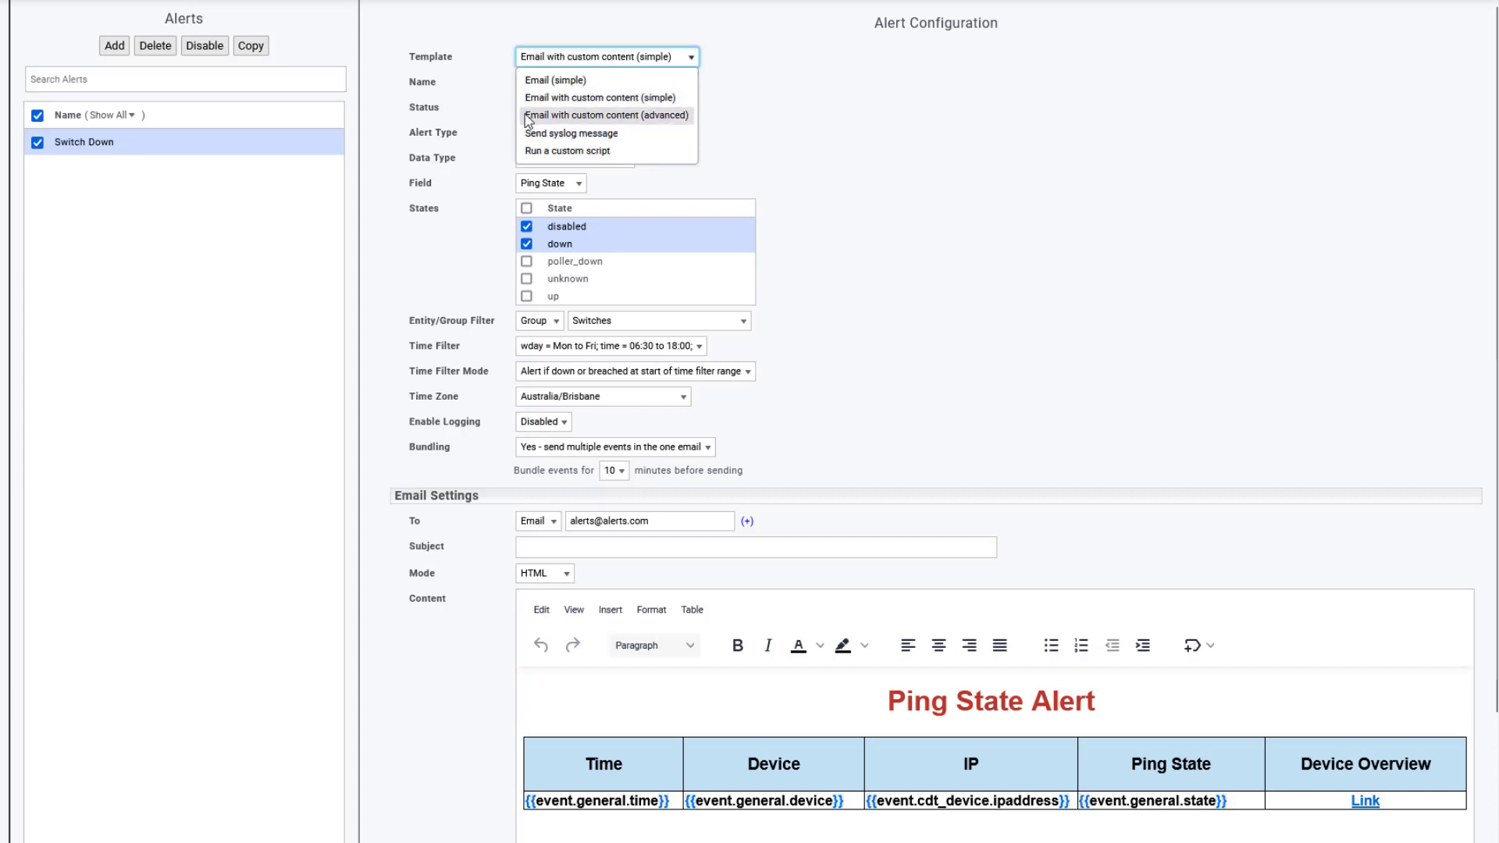
click(668, 116)
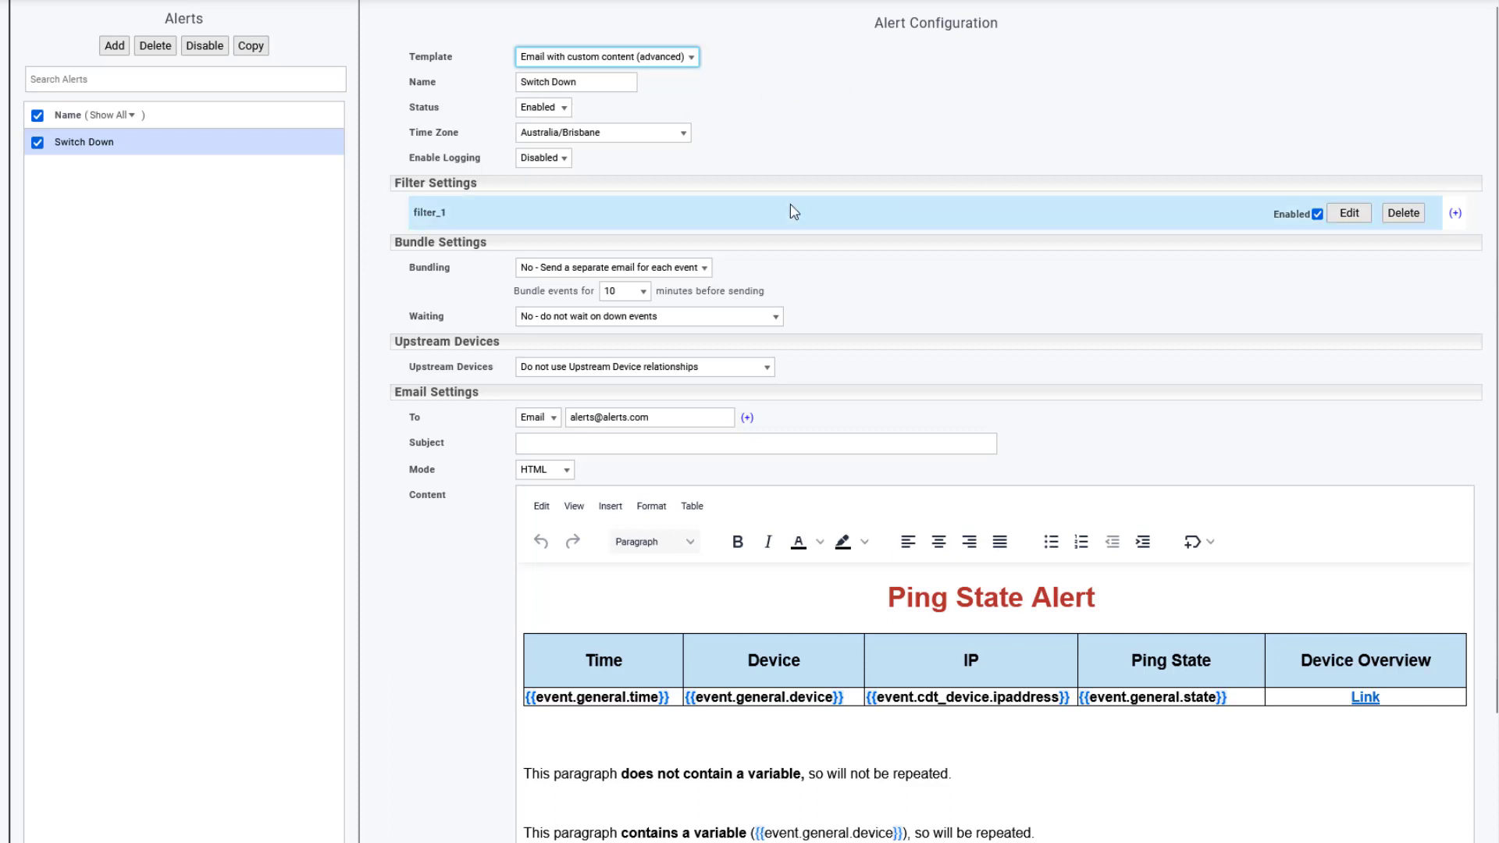
click(1456, 214)
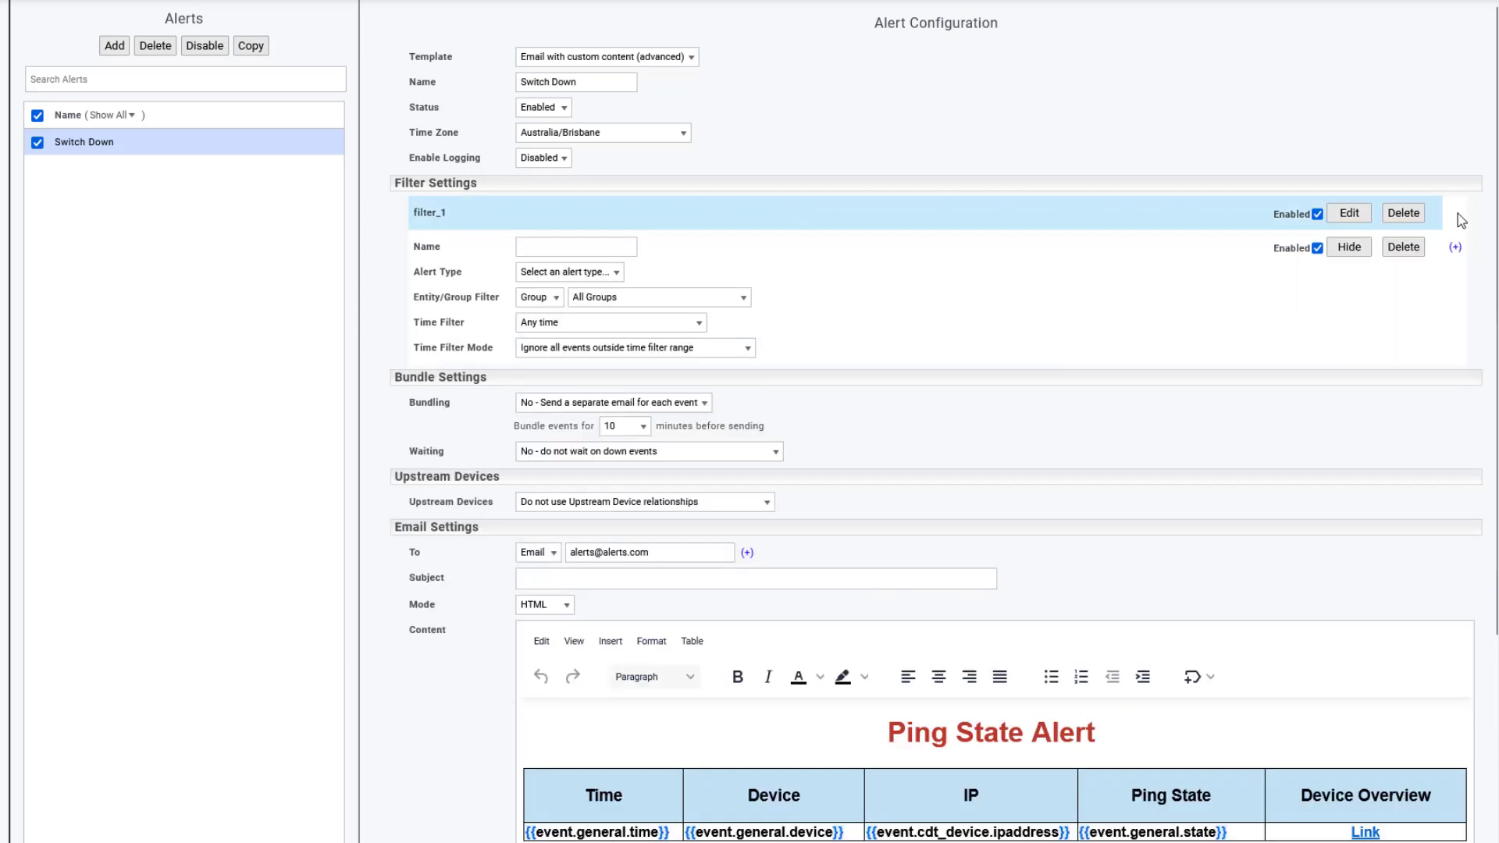
click(1350, 213)
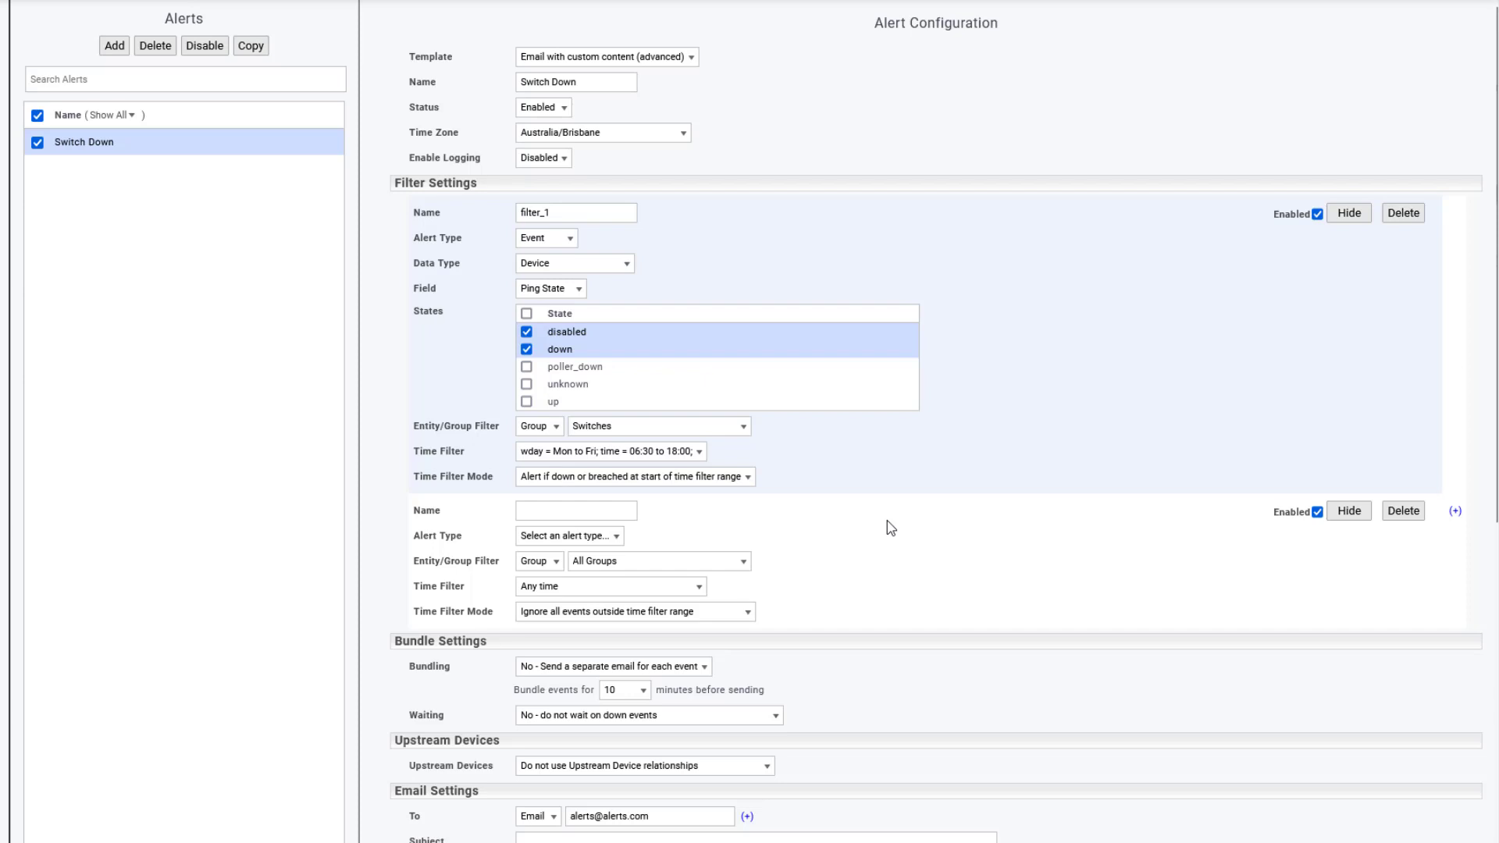
Keep event bundling set to send a separate email per event.
scroll(783, 556, down, 1)
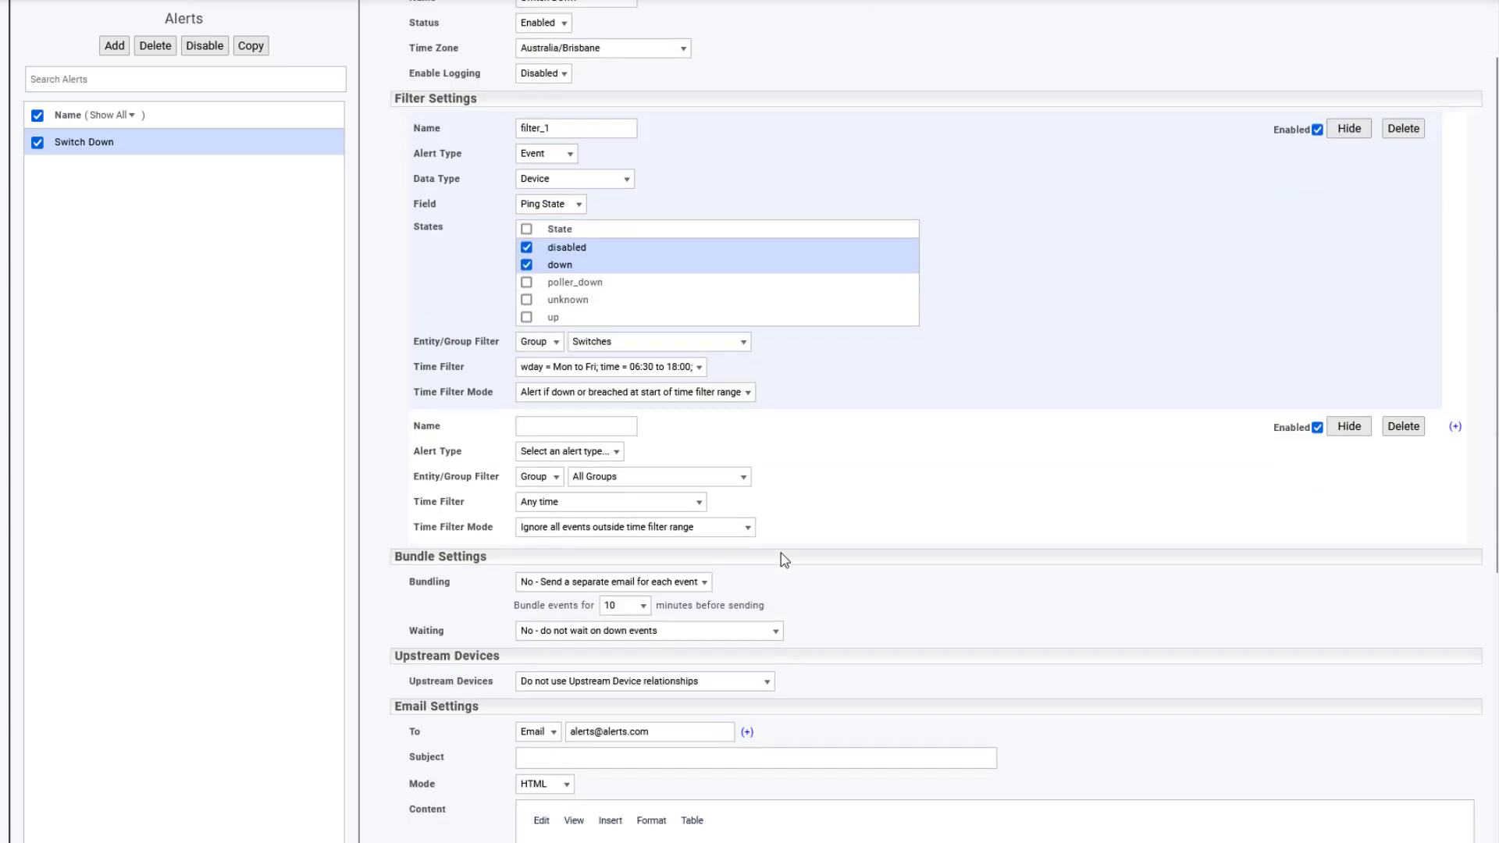
scroll(781, 553, down, 1)
click(691, 532)
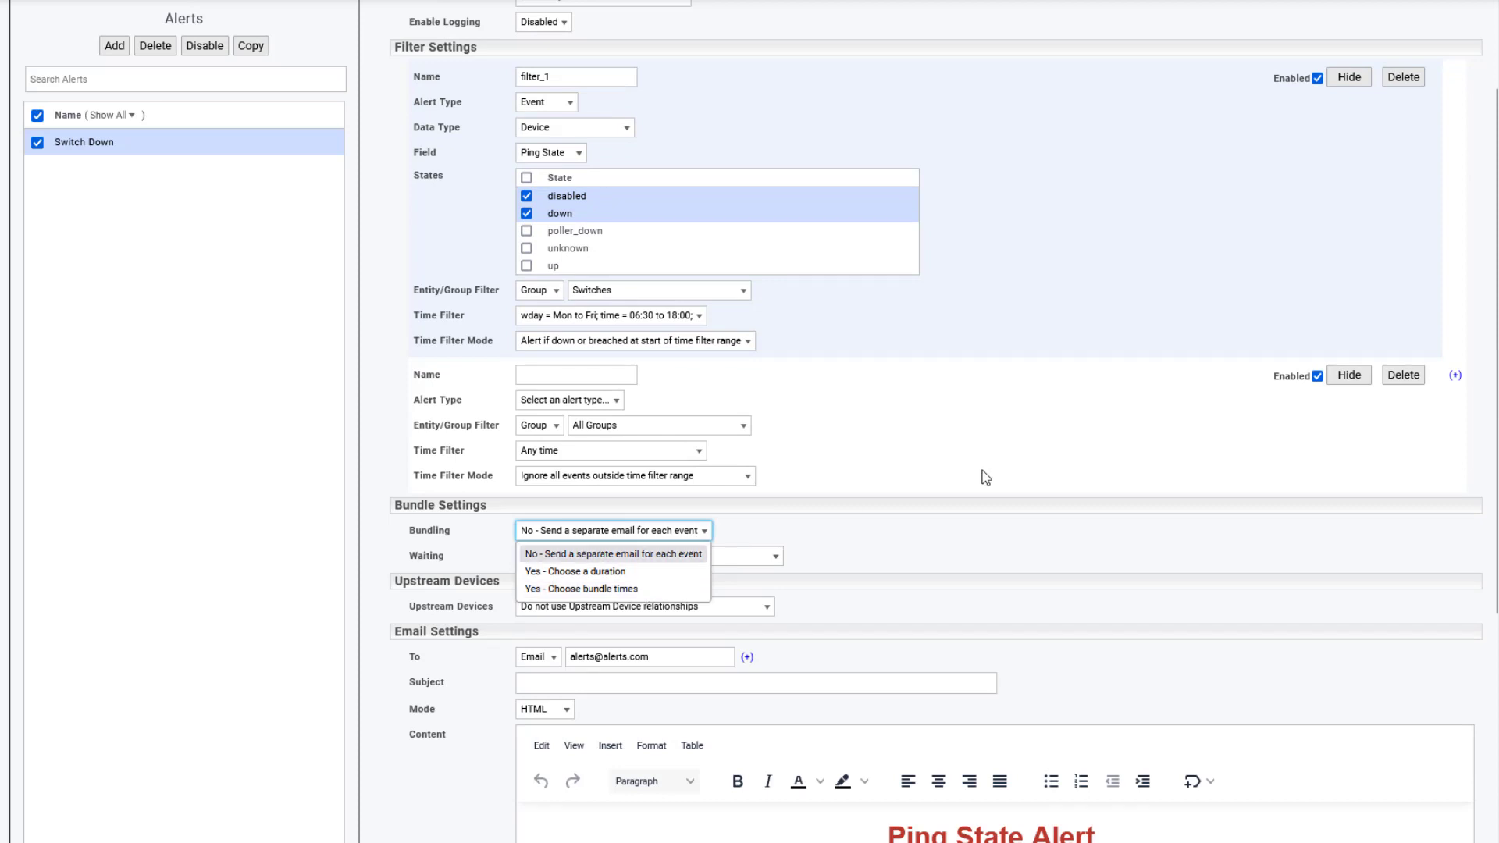
click(609, 555)
scroll(535, 123, up, 2)
Prefix the name with 'Secondary', limit filter_1 to Secondary Switches, and delete the empty filter.
click(532, 81)
text(Secondary Switch Down)
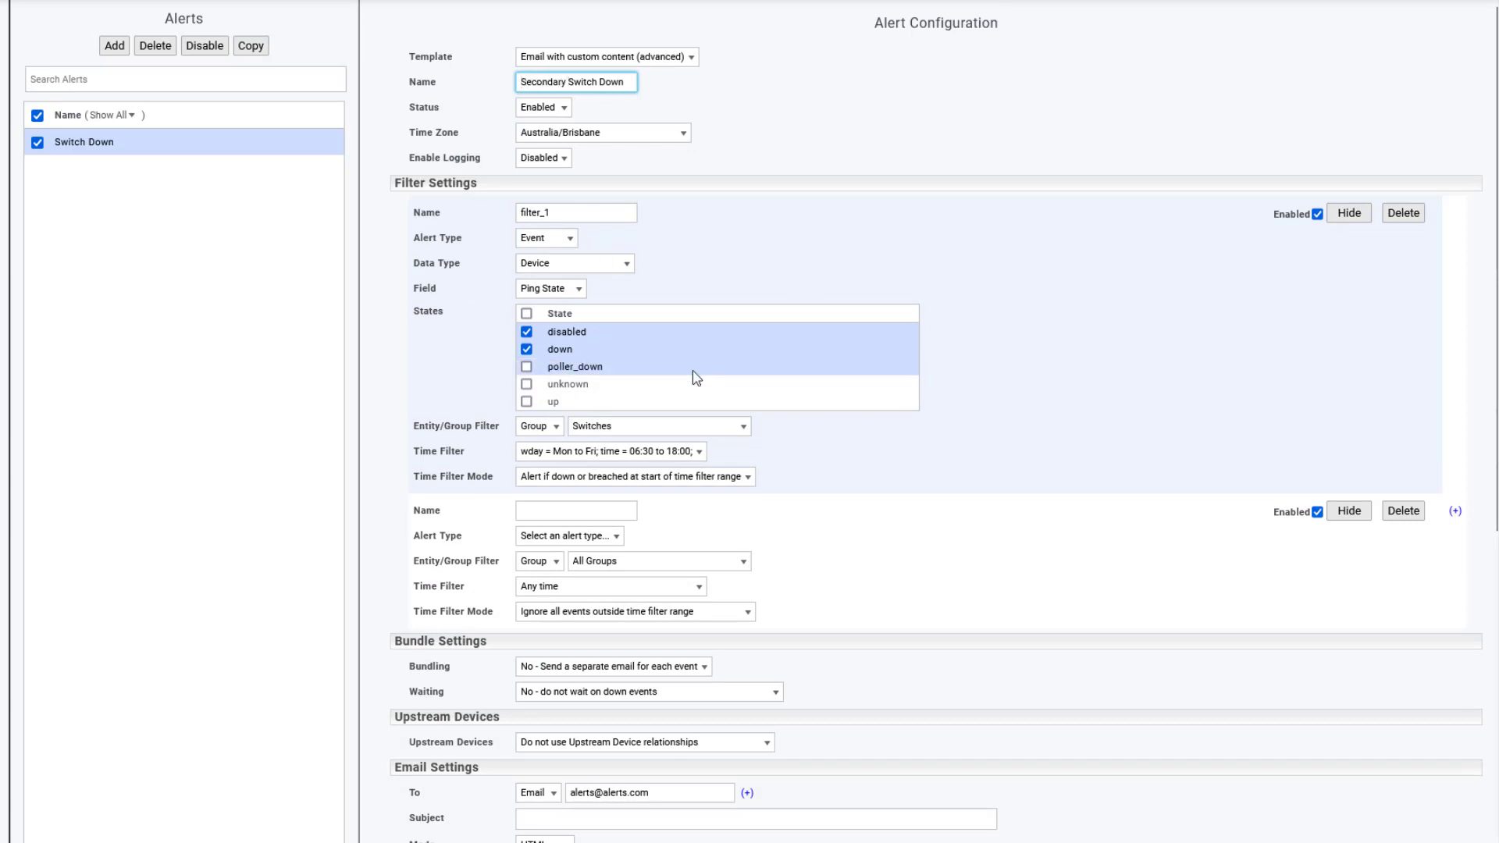
click(629, 426)
click(617, 649)
scroll(856, 545, down, 3)
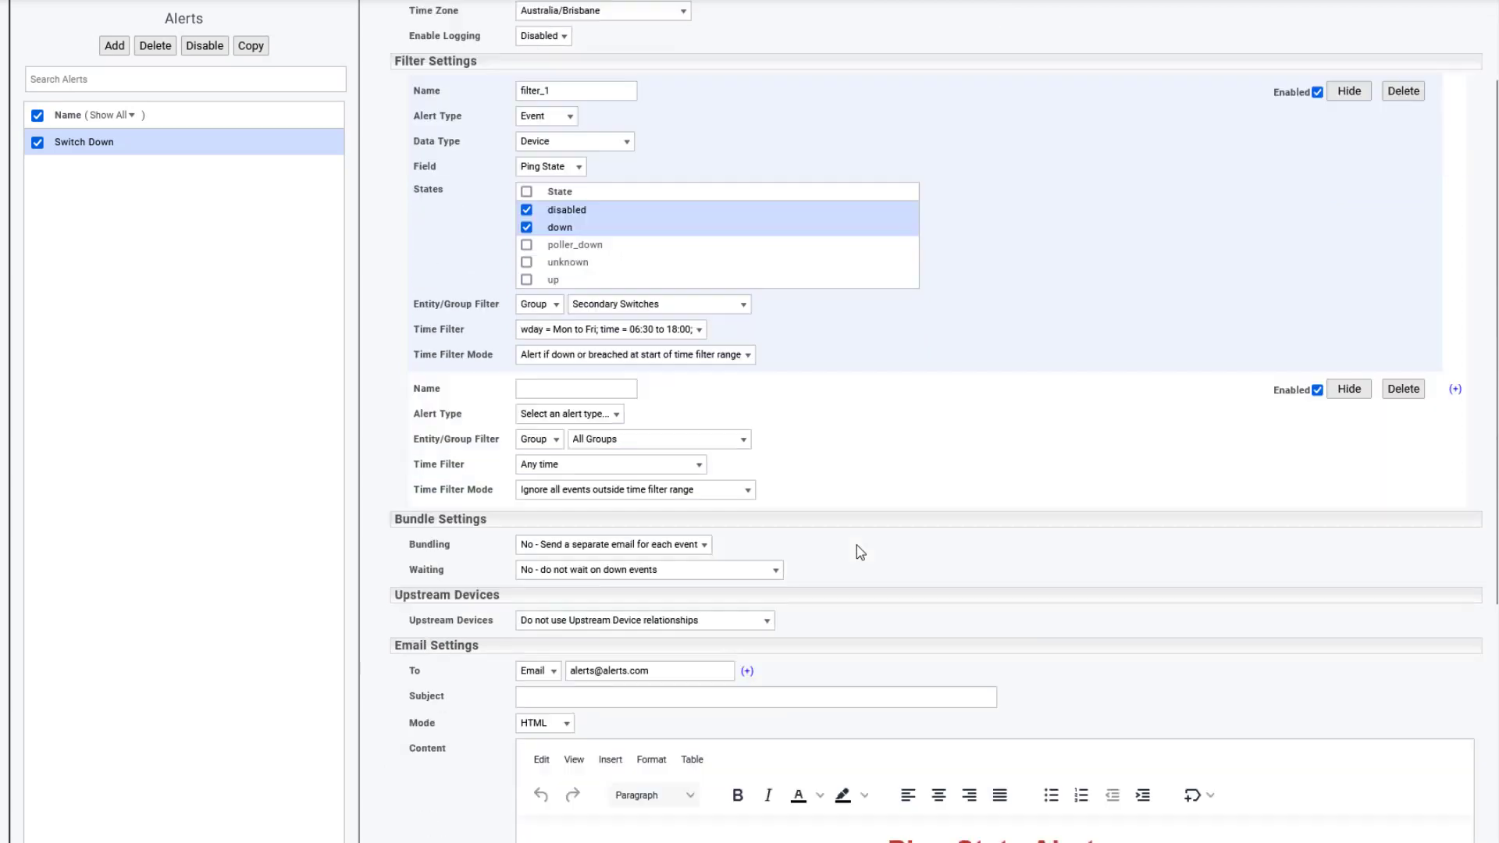
click(1401, 308)
click(615, 328)
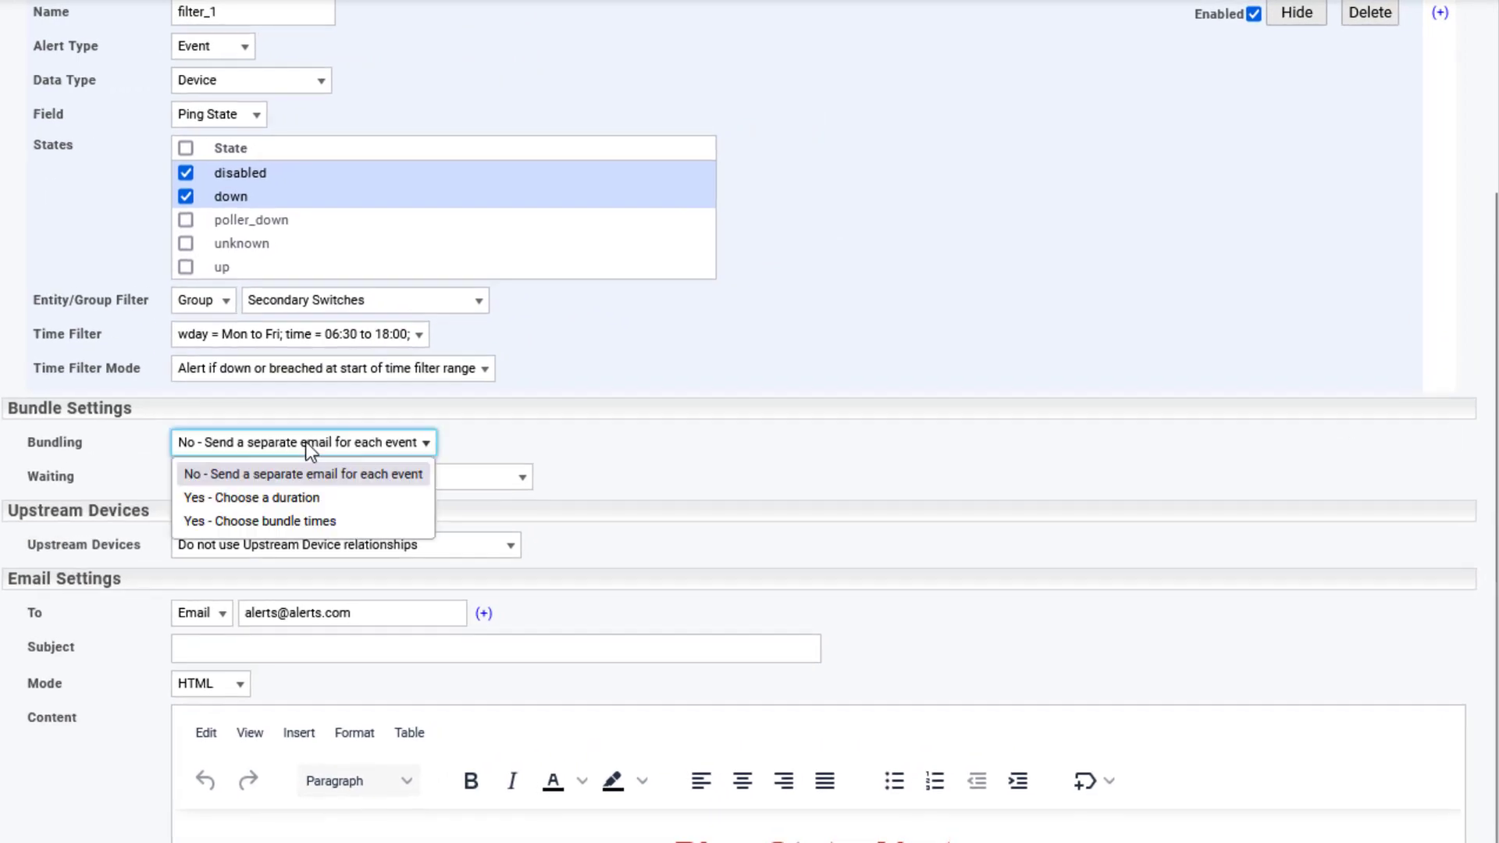
Bundle events from 6:30pm for a 6:00am Mon–Fri send, with no waiting on down events.
click(261, 522)
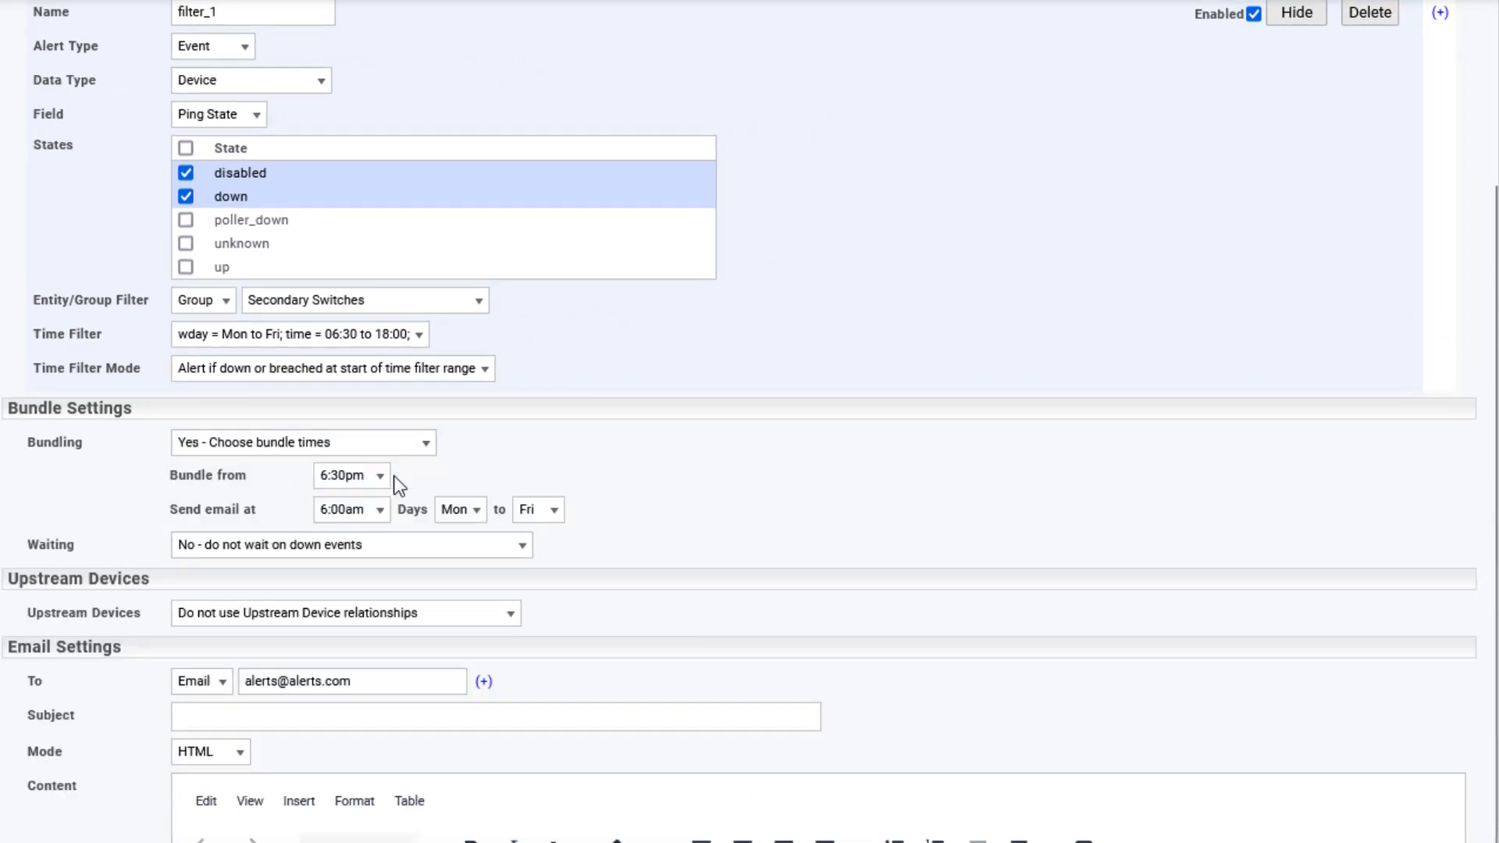
click(391, 556)
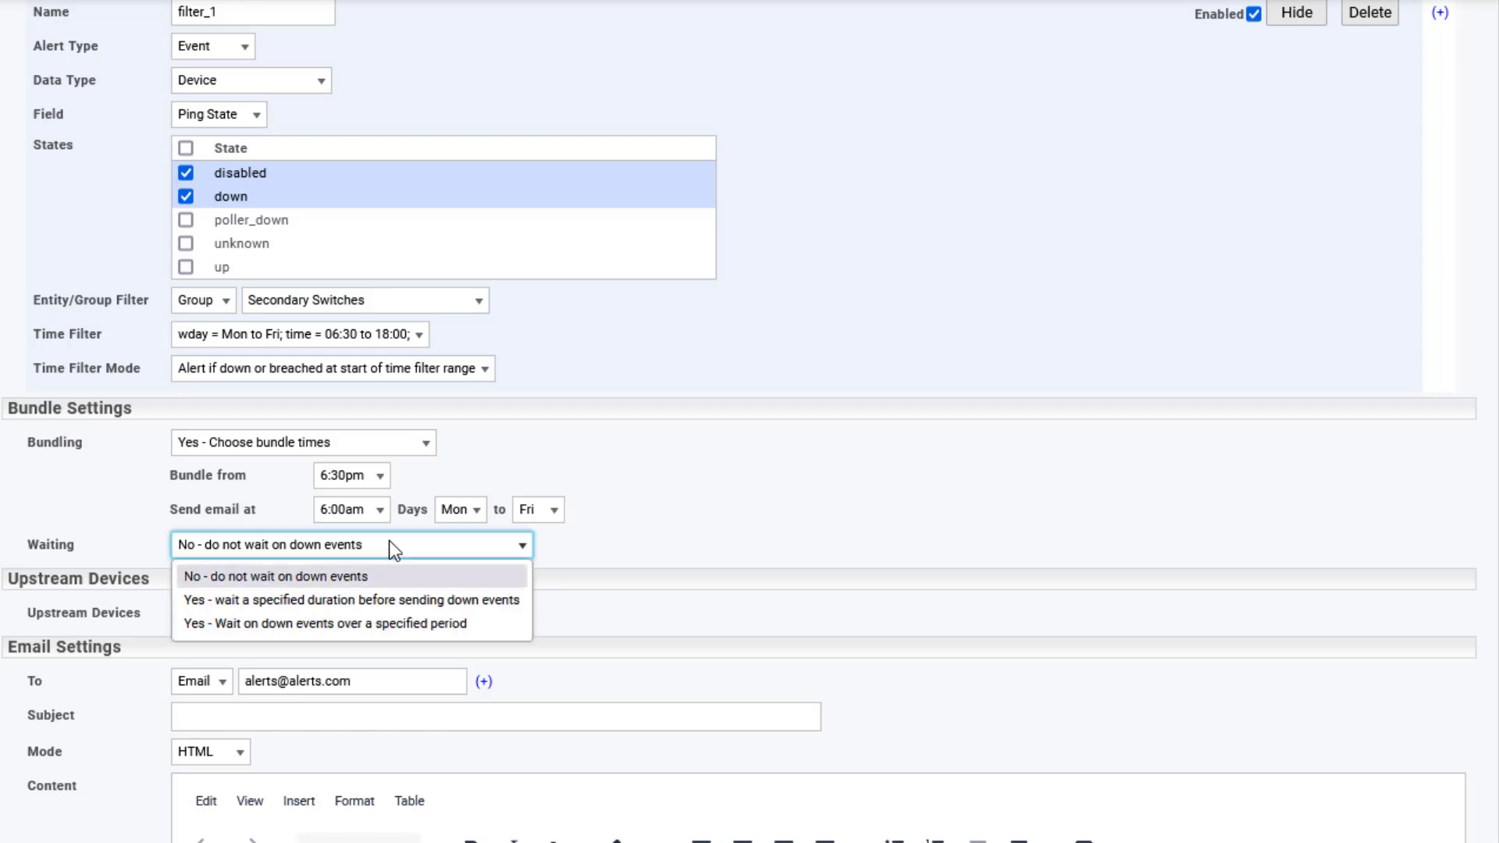
click(778, 535)
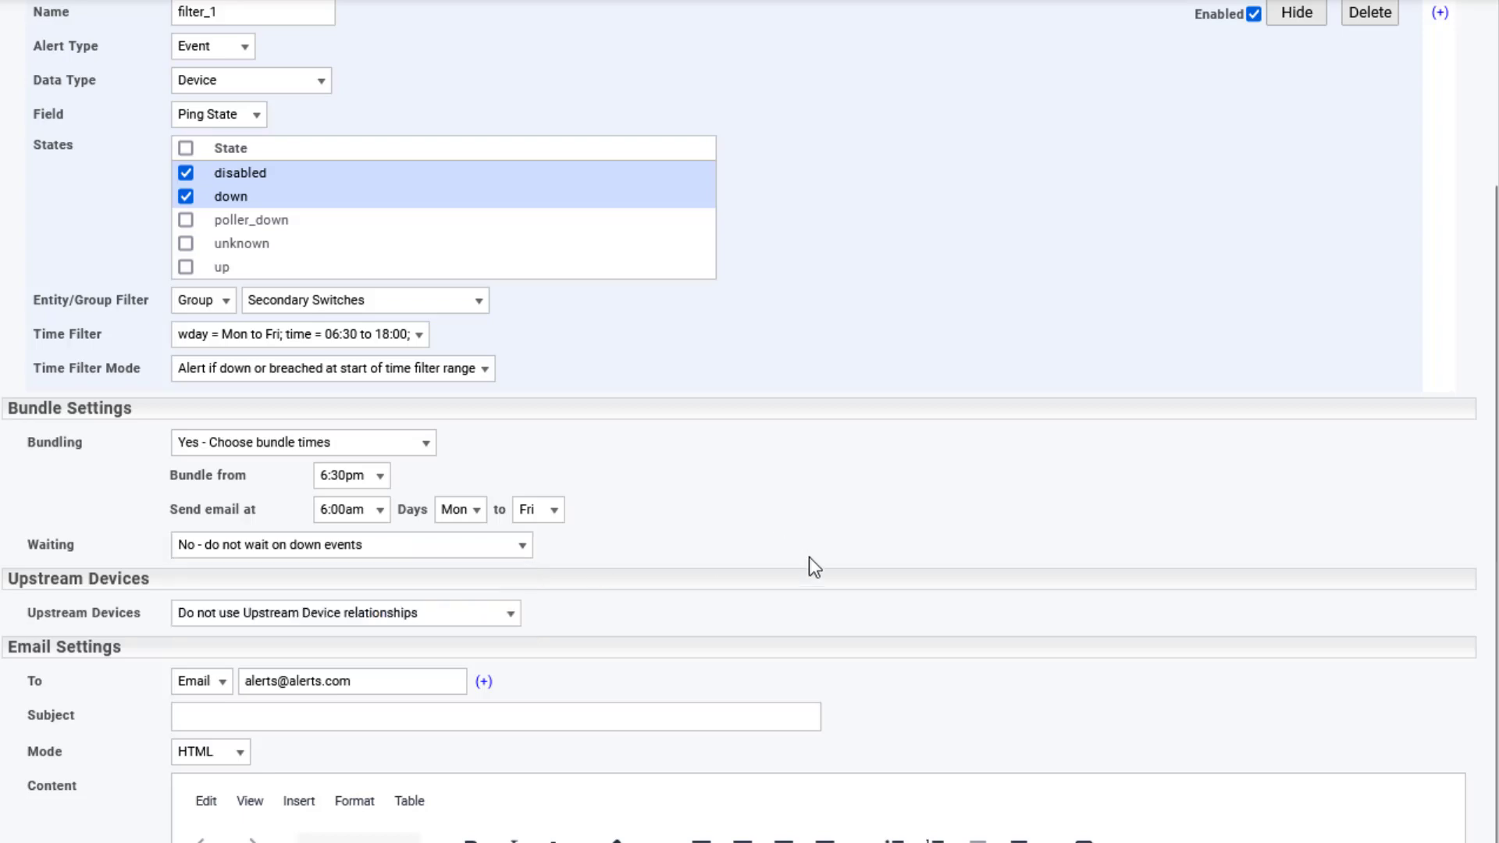
Leave upstream device relationships unused.
scroll(867, 627, down, 3)
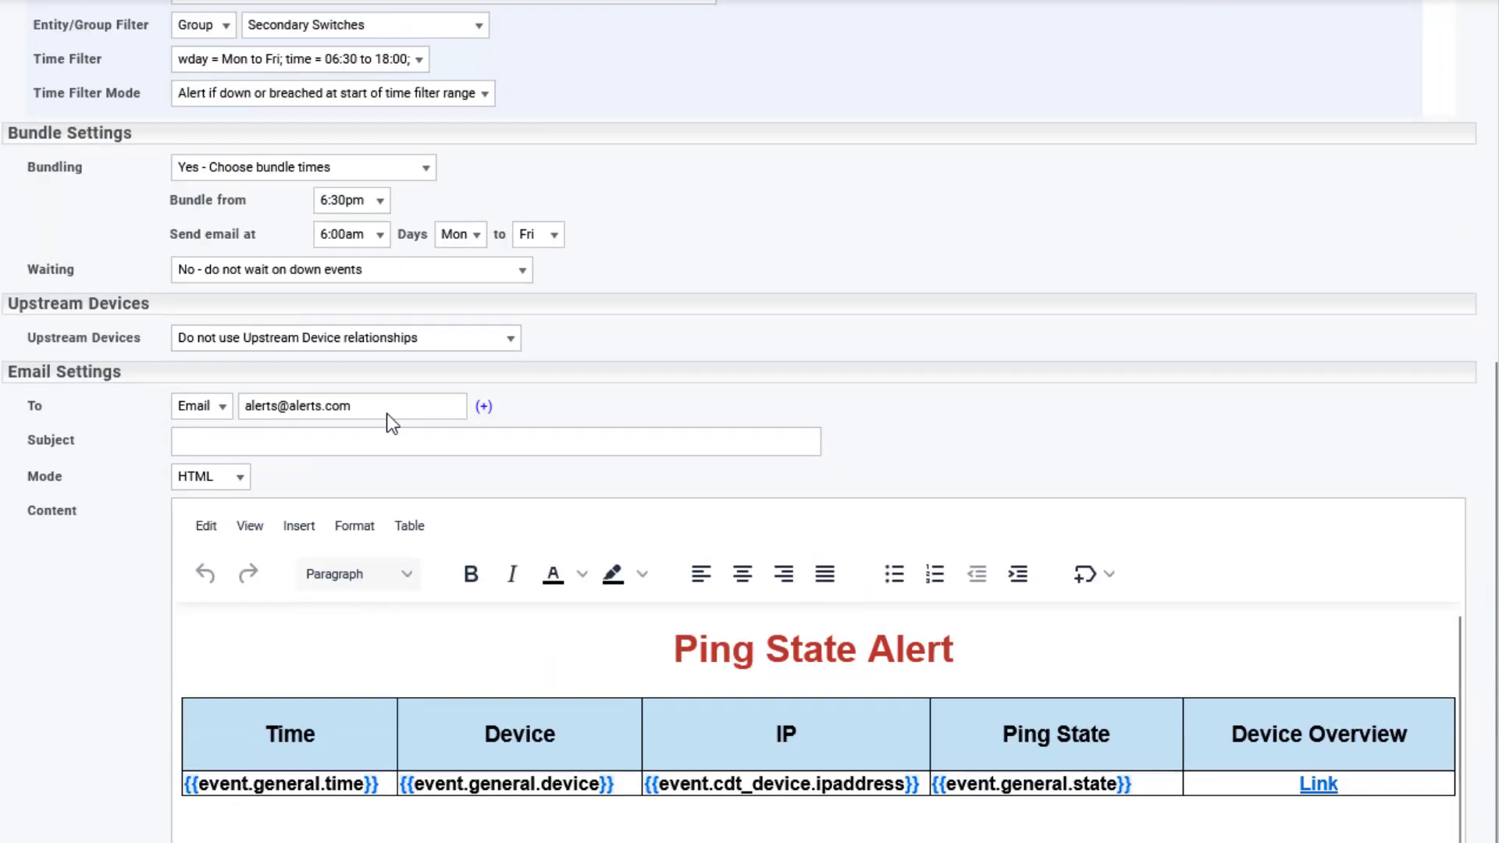
click(486, 344)
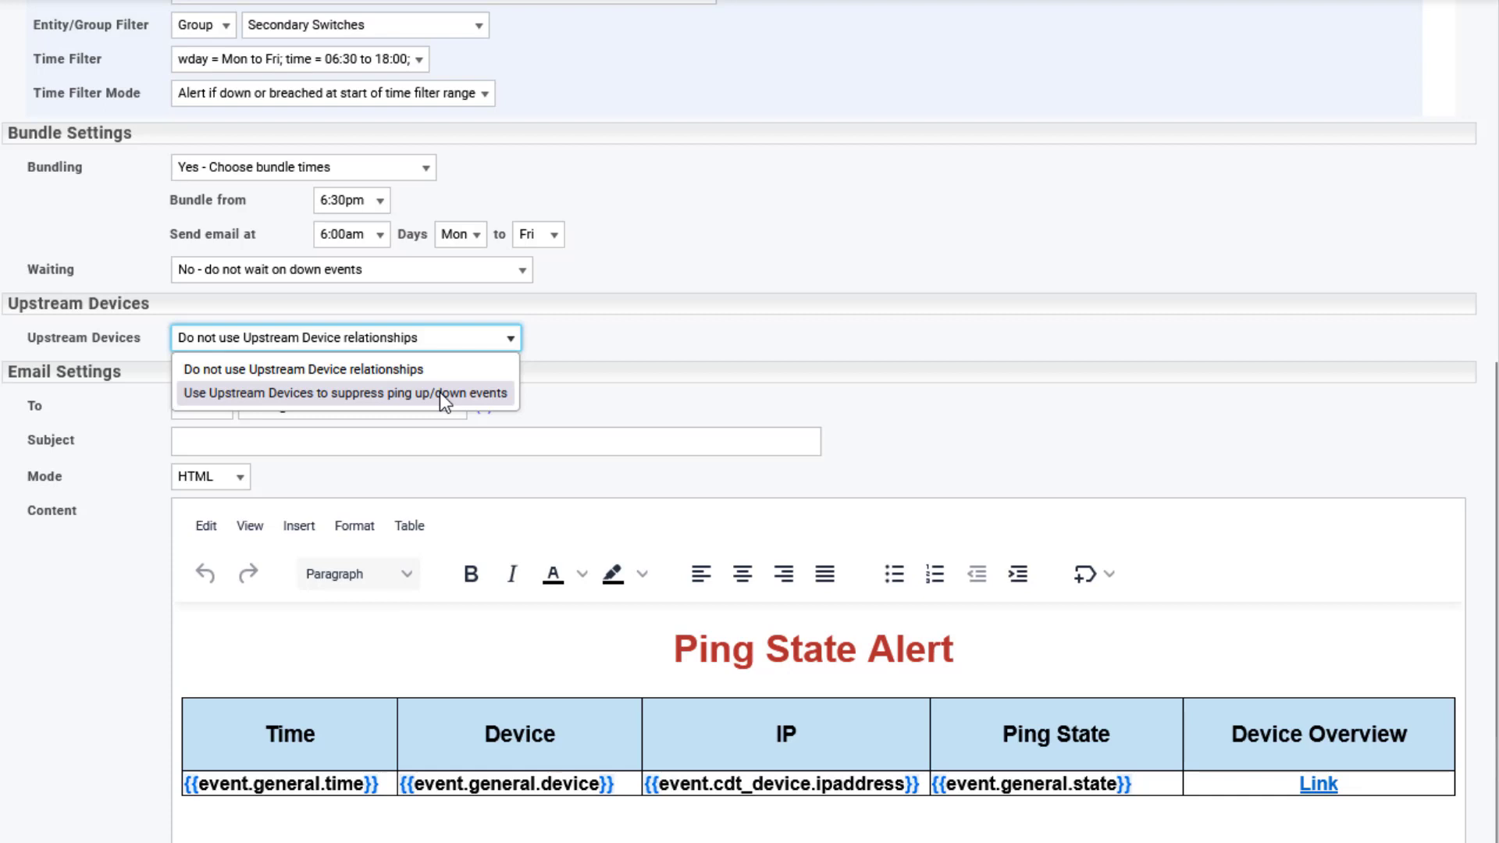
click(885, 407)
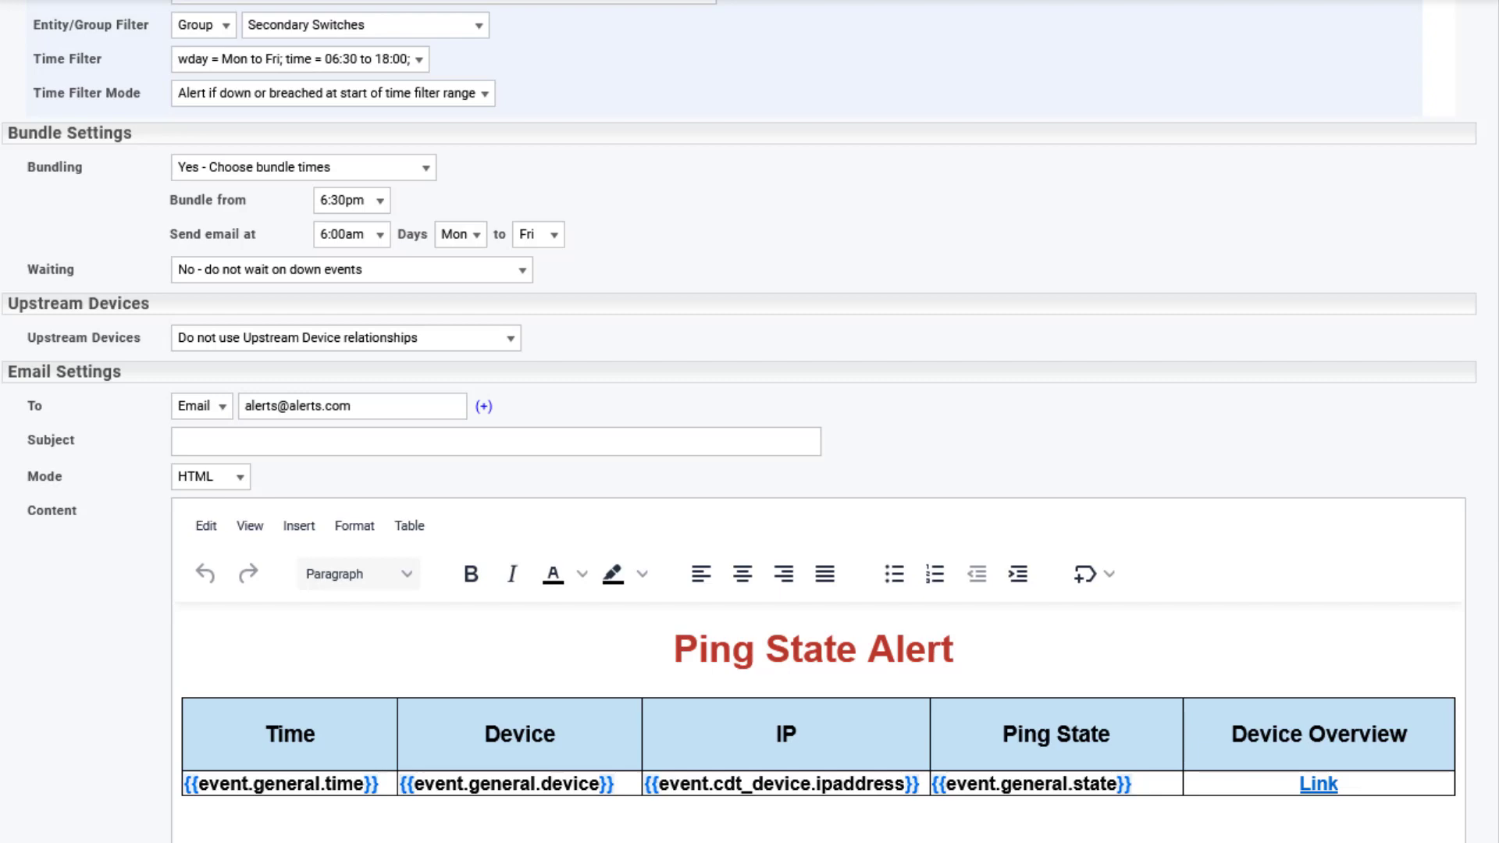
Show the Recipient Roster file choices, including uploading a file.
scroll(750, 422, down, 5)
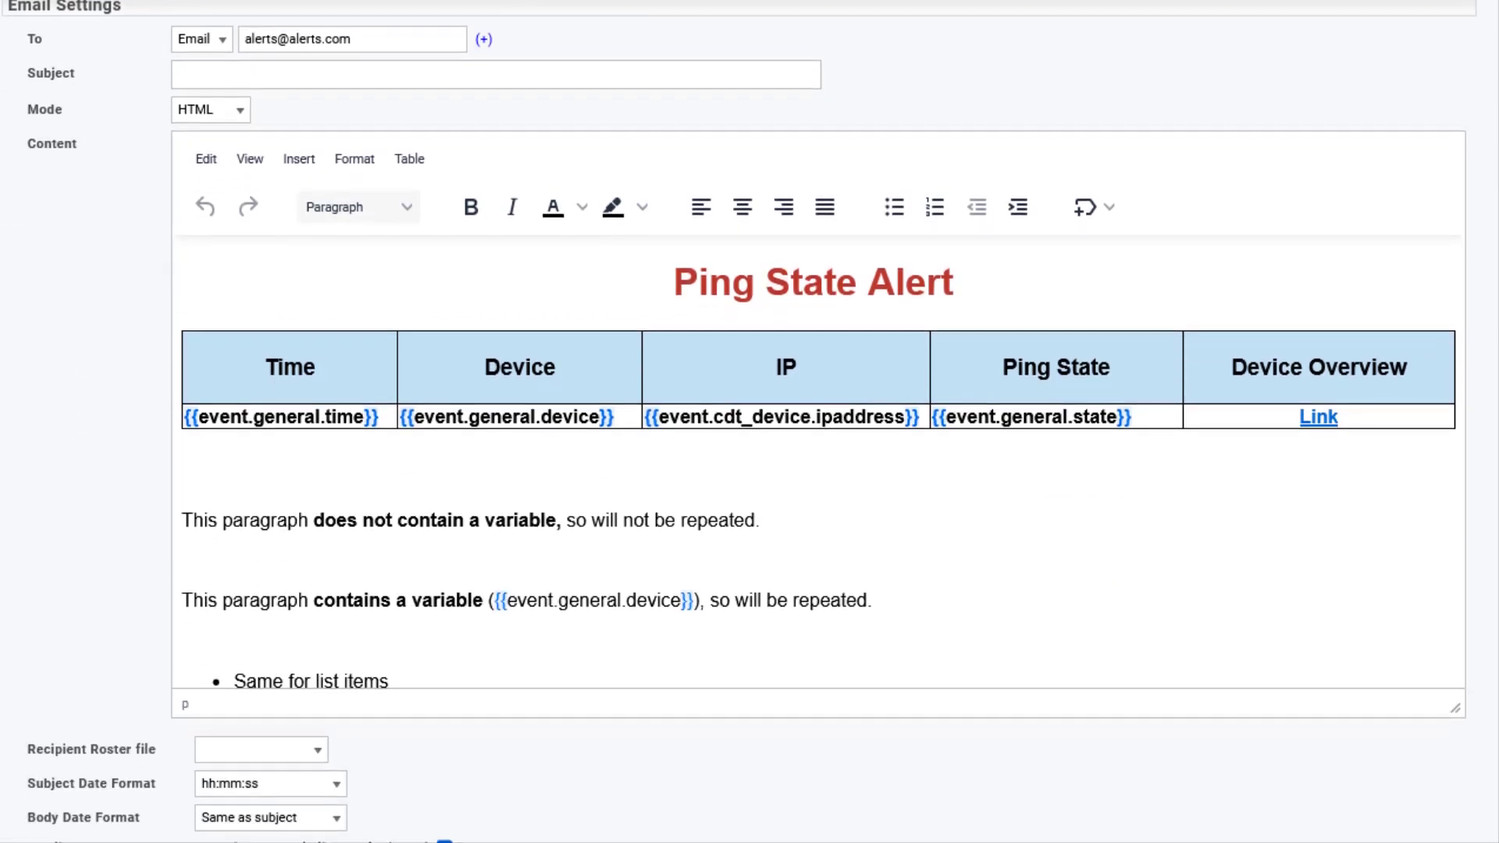
scroll(685, 4, down, 2)
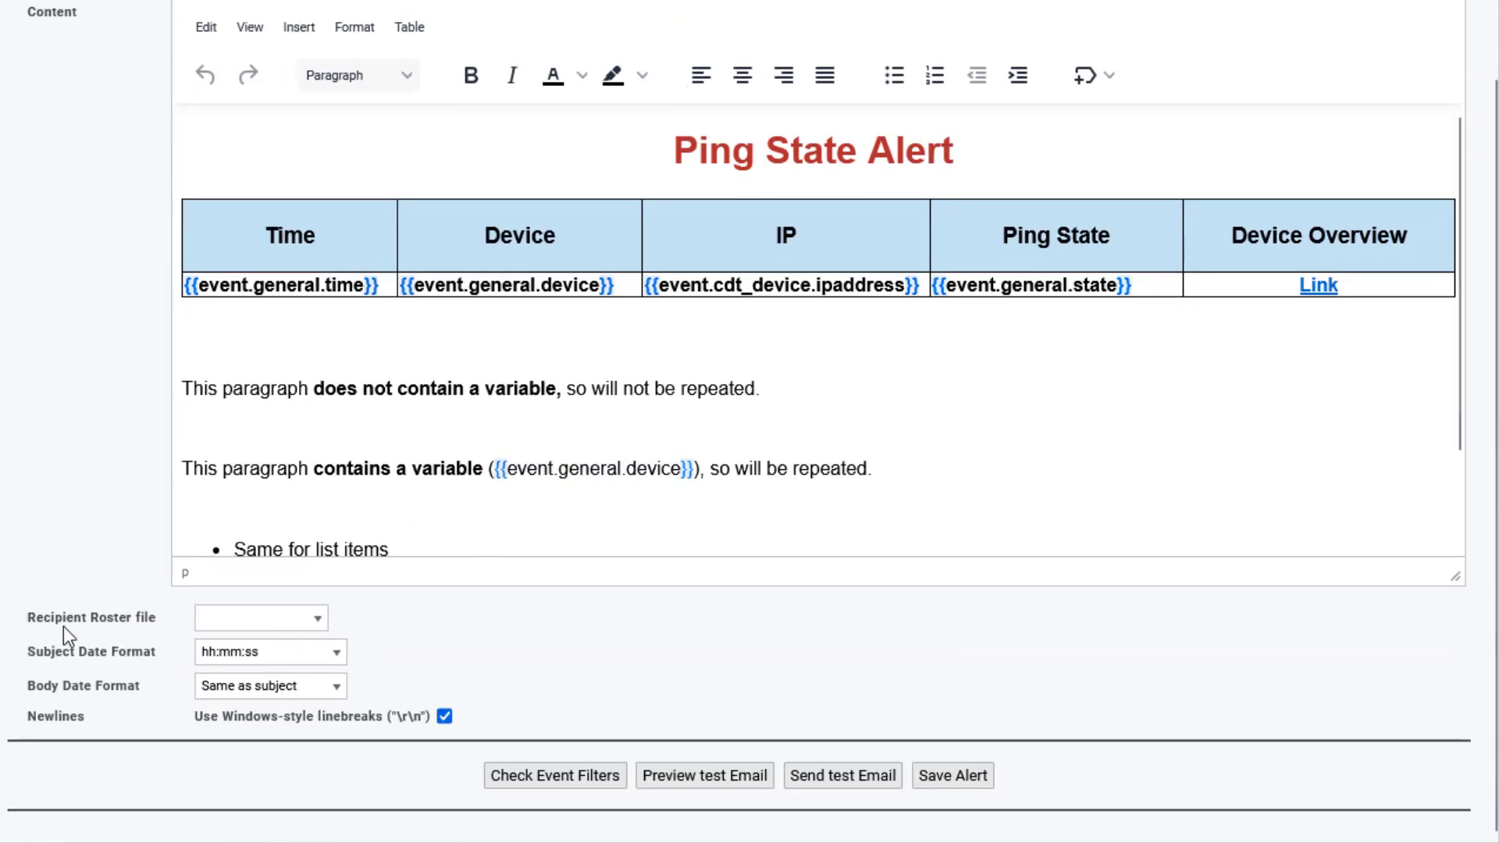
click(318, 620)
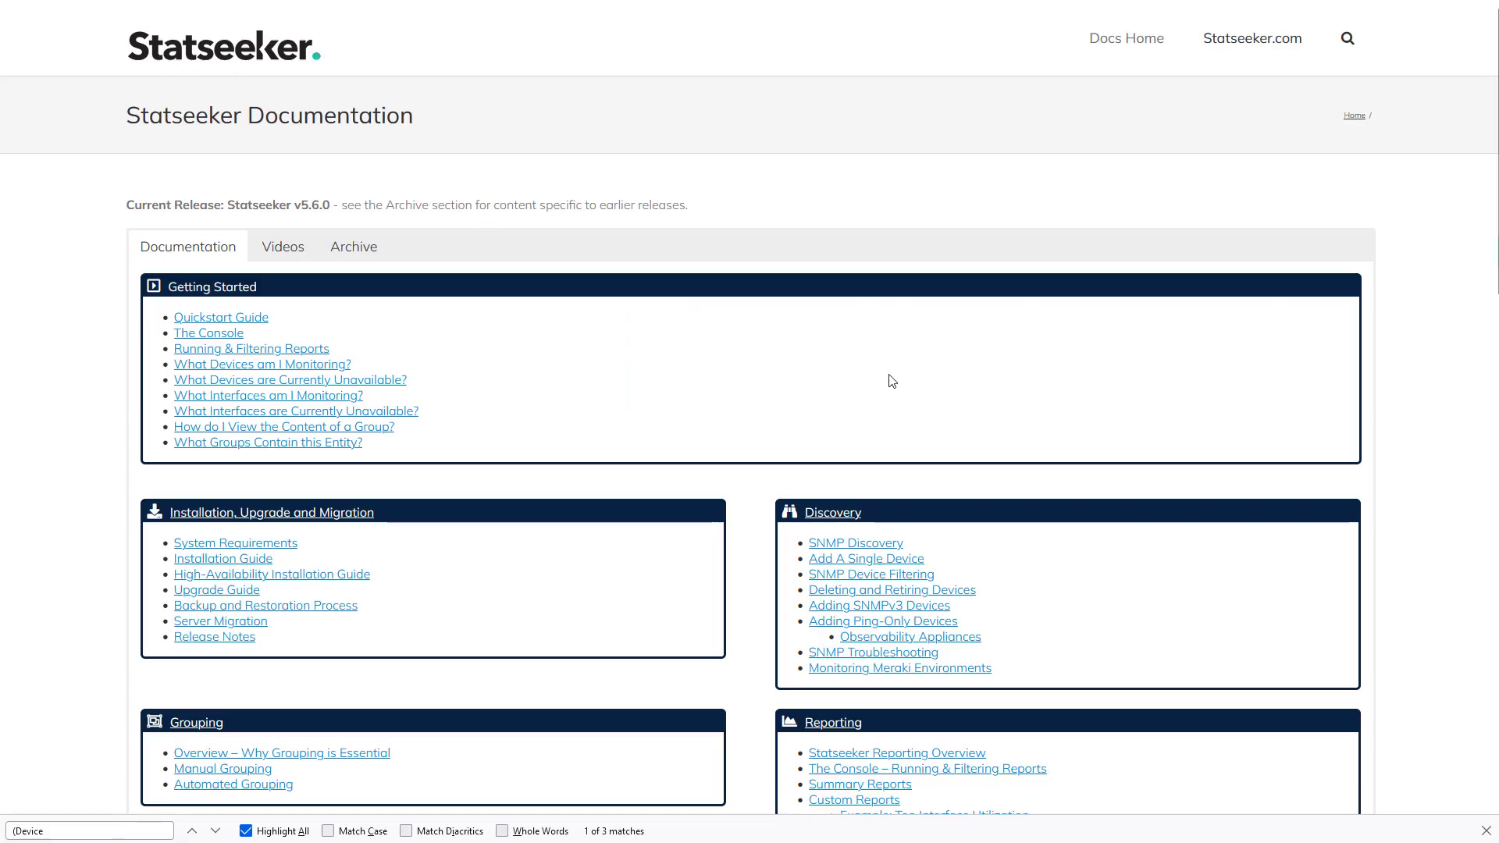
Open the Alerting documentation page and scroll to the Recipient Roster File section.
scroll(893, 381, down, 5)
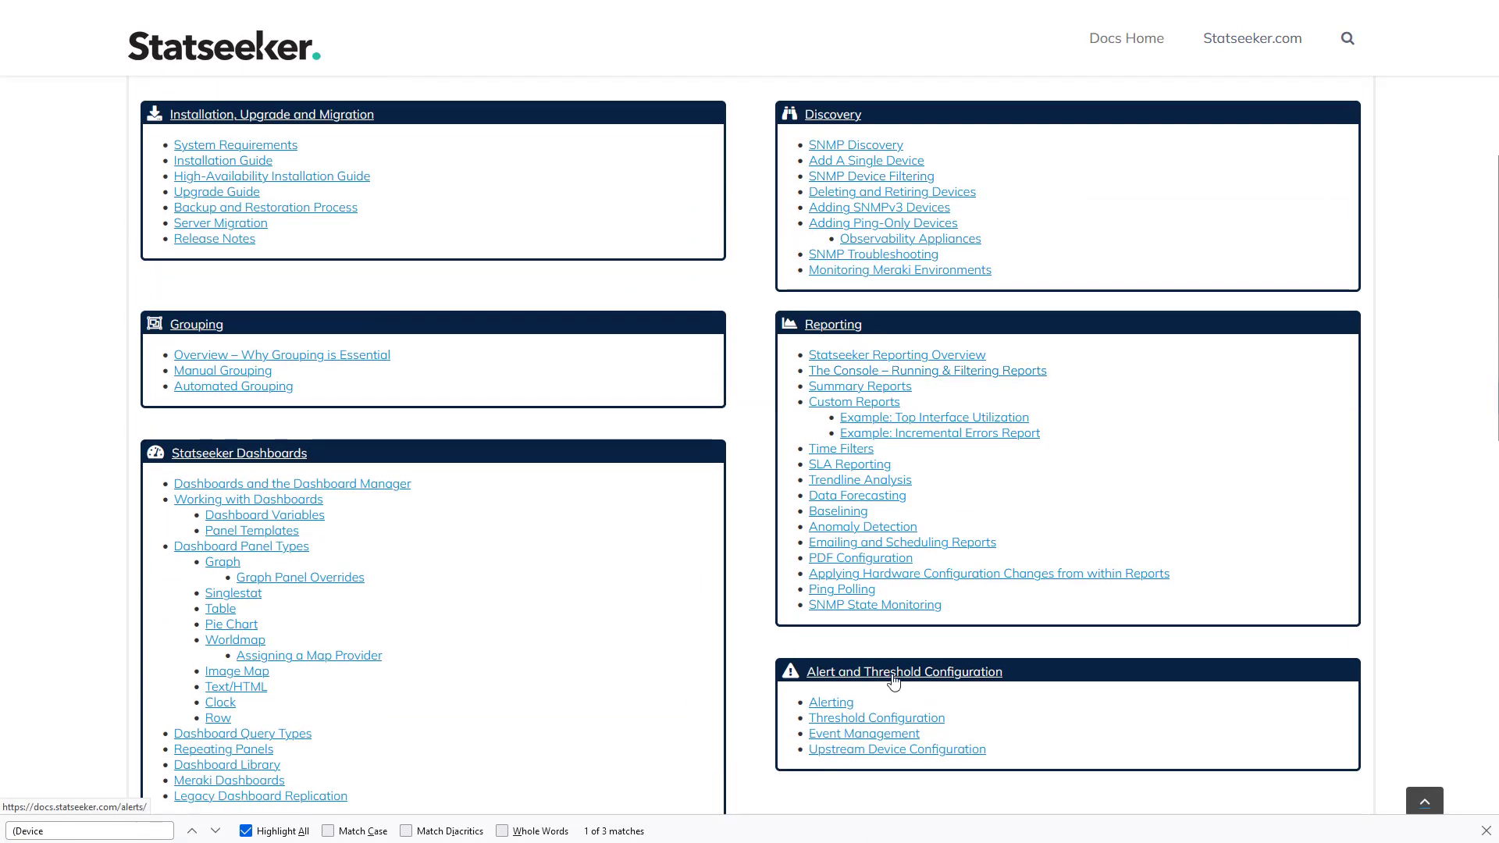
click(830, 704)
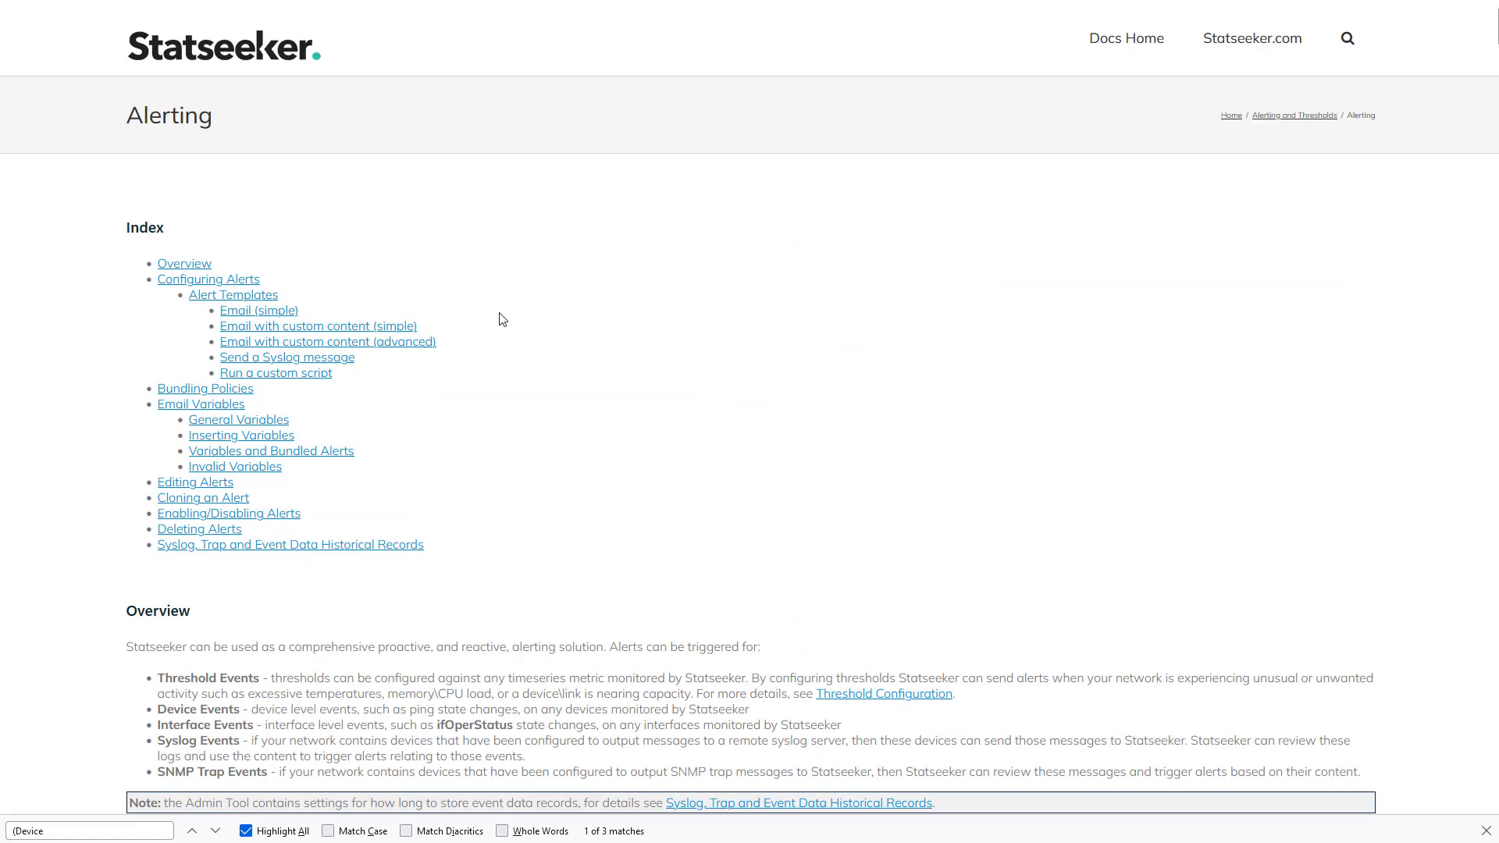
scroll(542, 389, down, 1)
scroll(542, 389, down, 20)
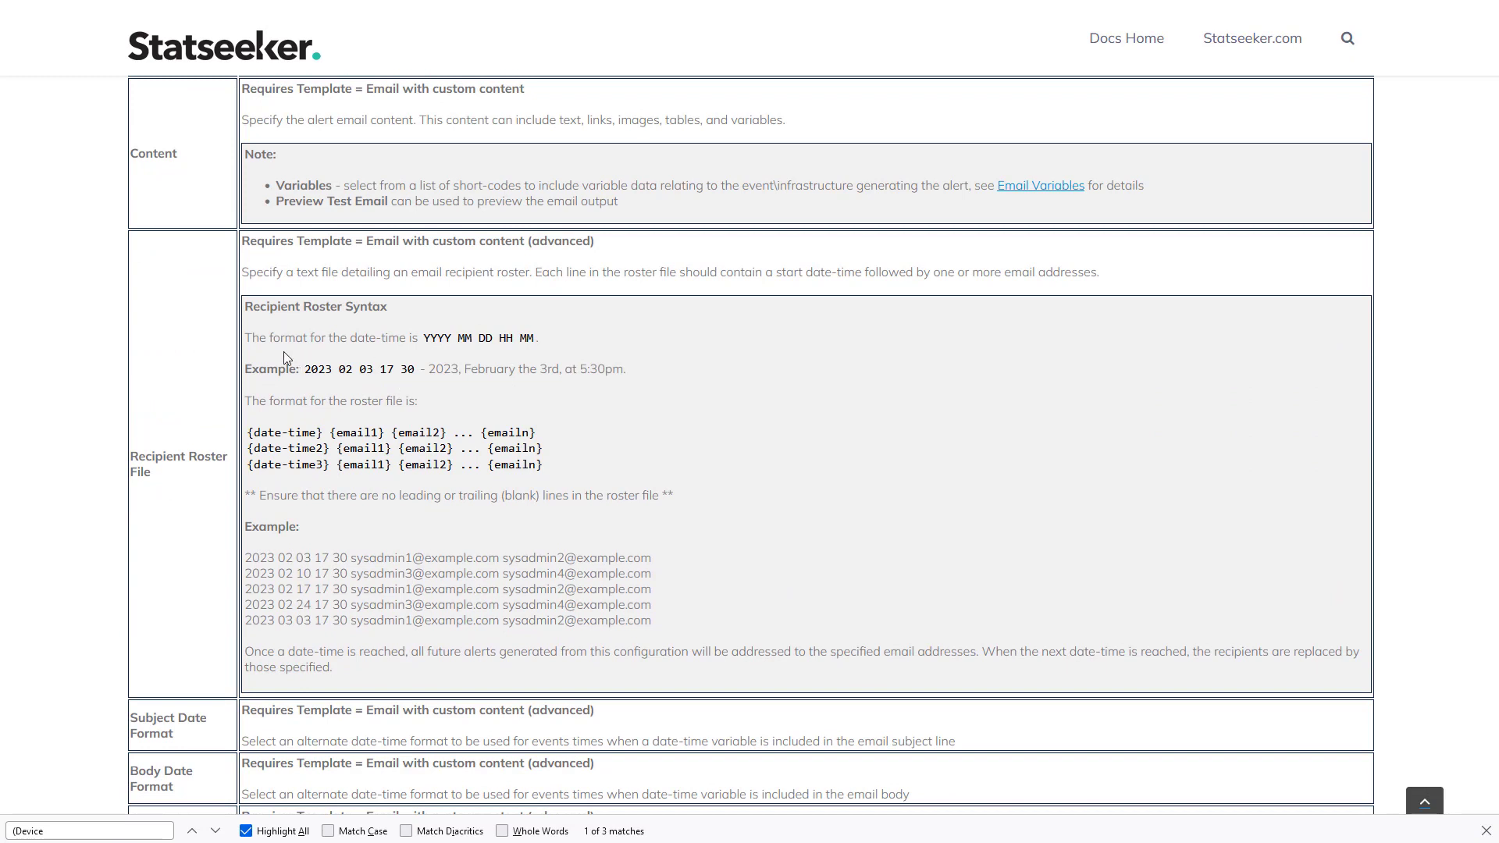
Highlight the roster date-time format, the syntax line and the five example entries.
drag(423, 338, 597, 336)
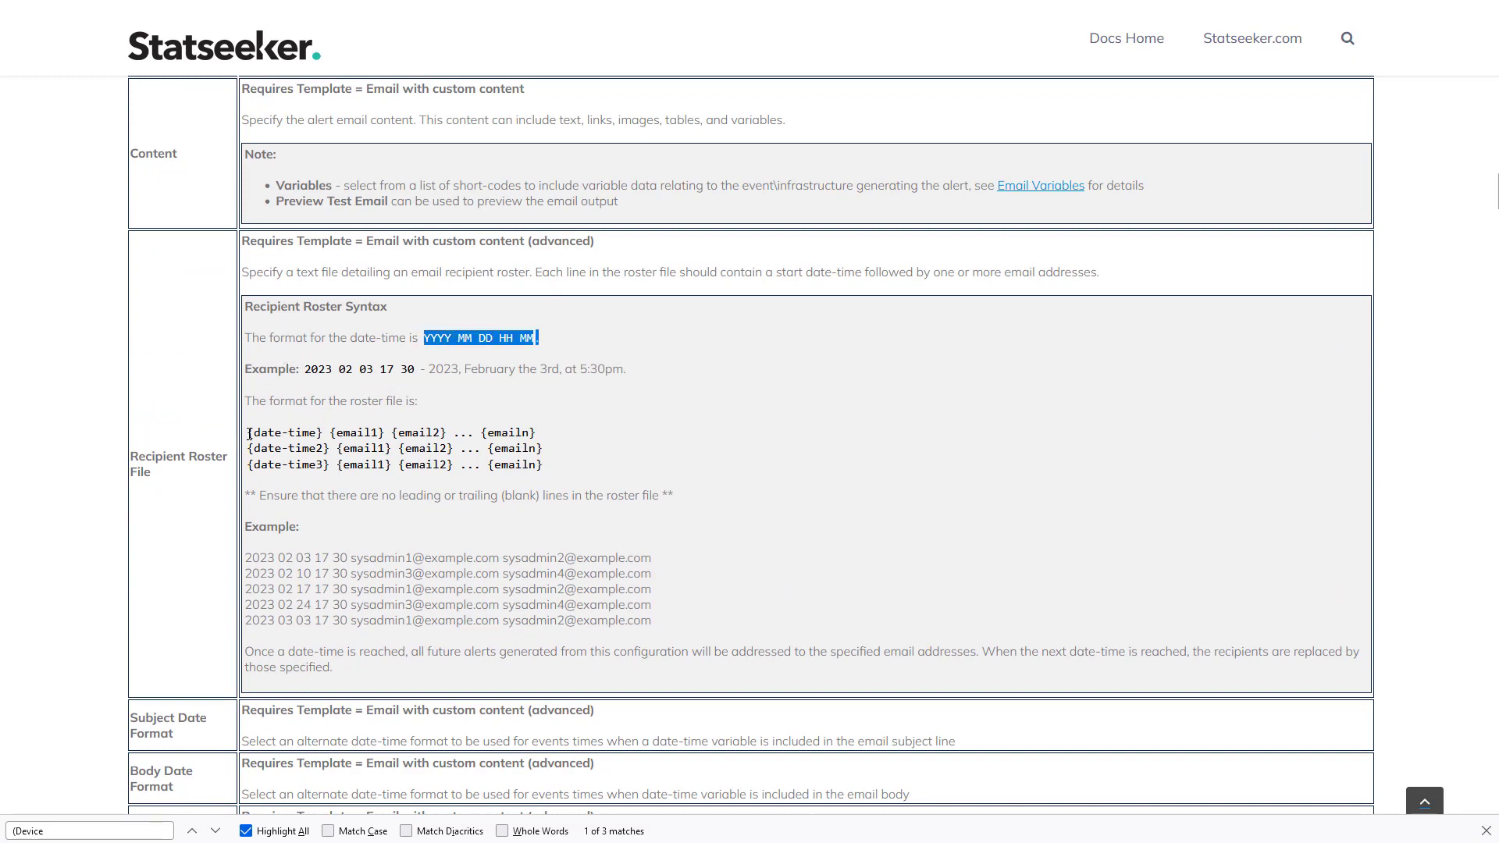
drag(246, 432, 640, 434)
drag(244, 553, 871, 626)
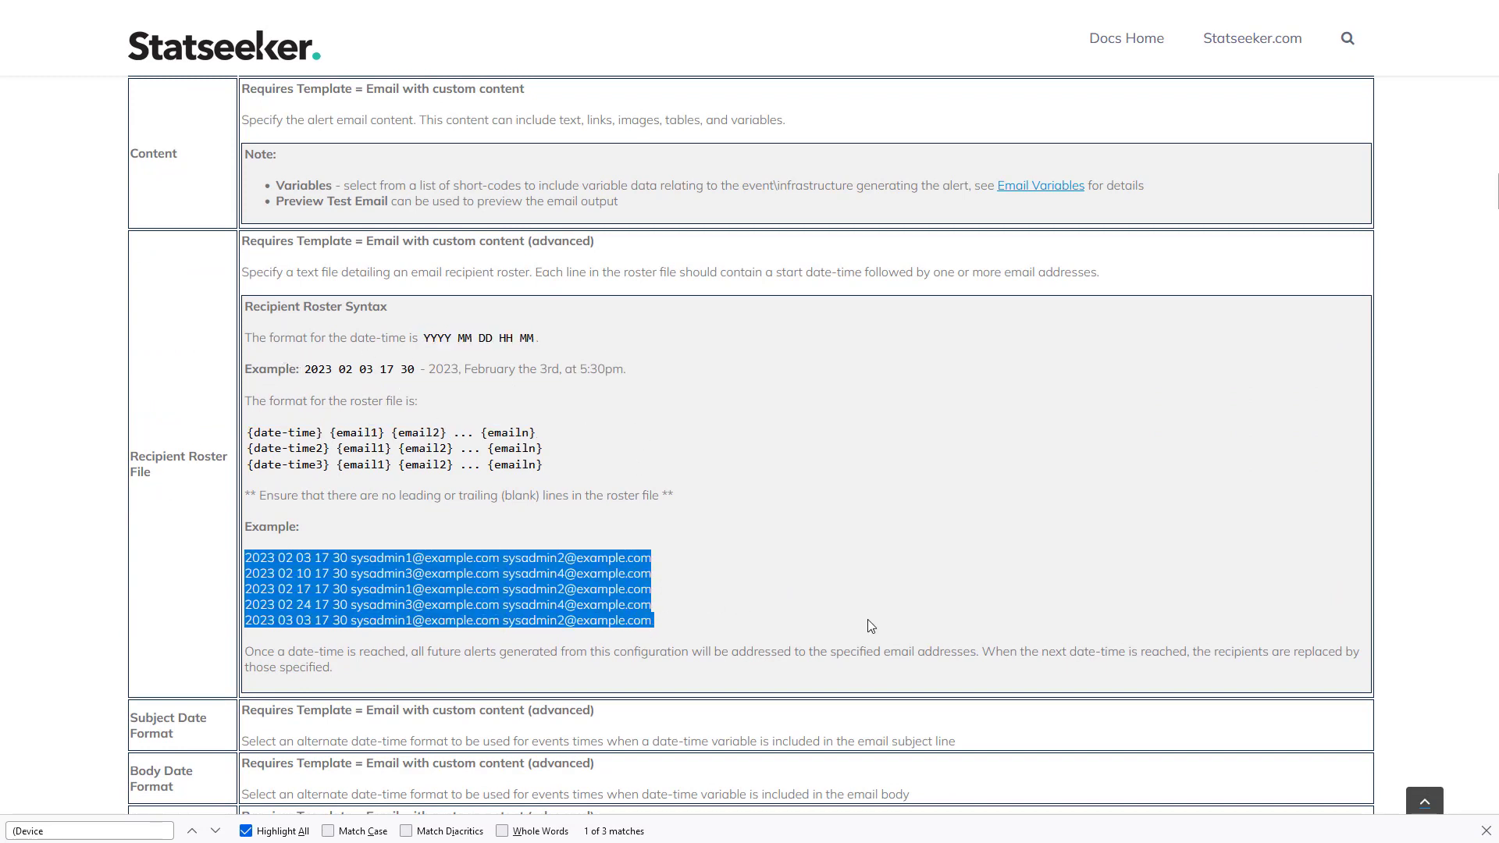
click(791, 595)
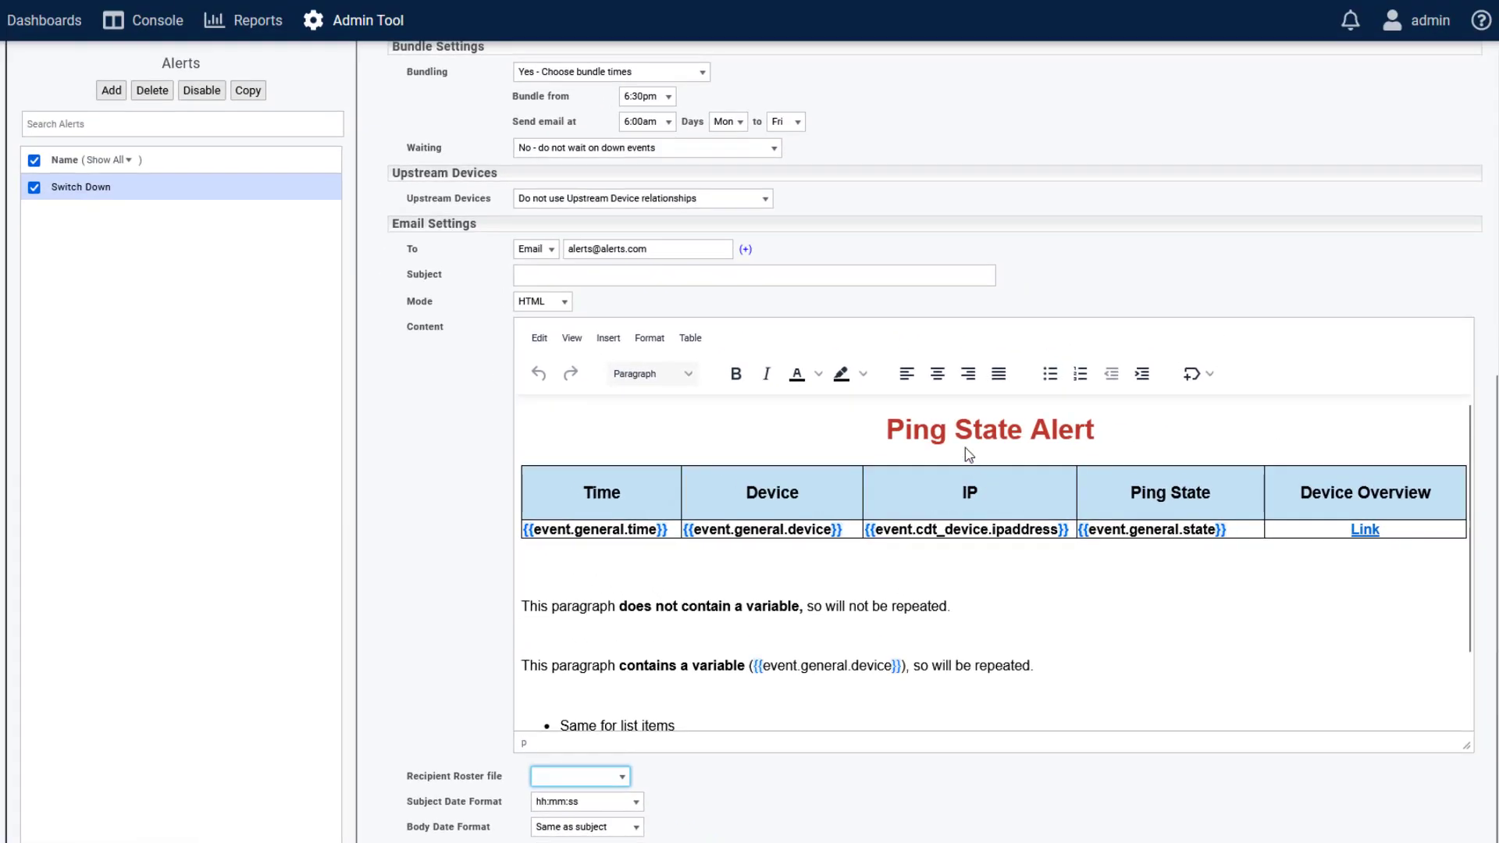
Switch the template to Send syslog message, adding then removing an extra empty filter.
scroll(899, 336, up, 8)
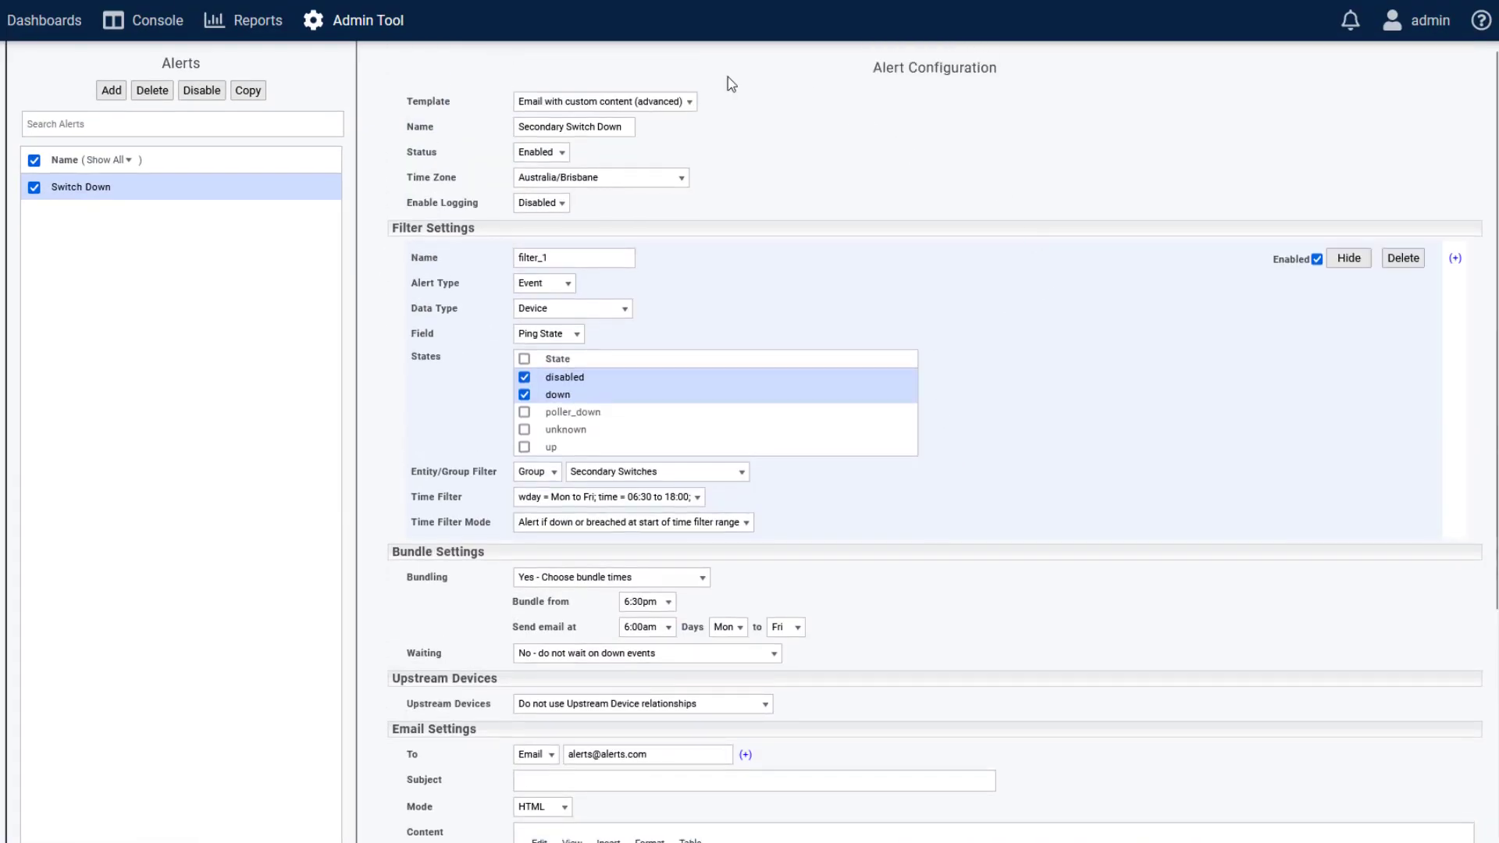
click(689, 102)
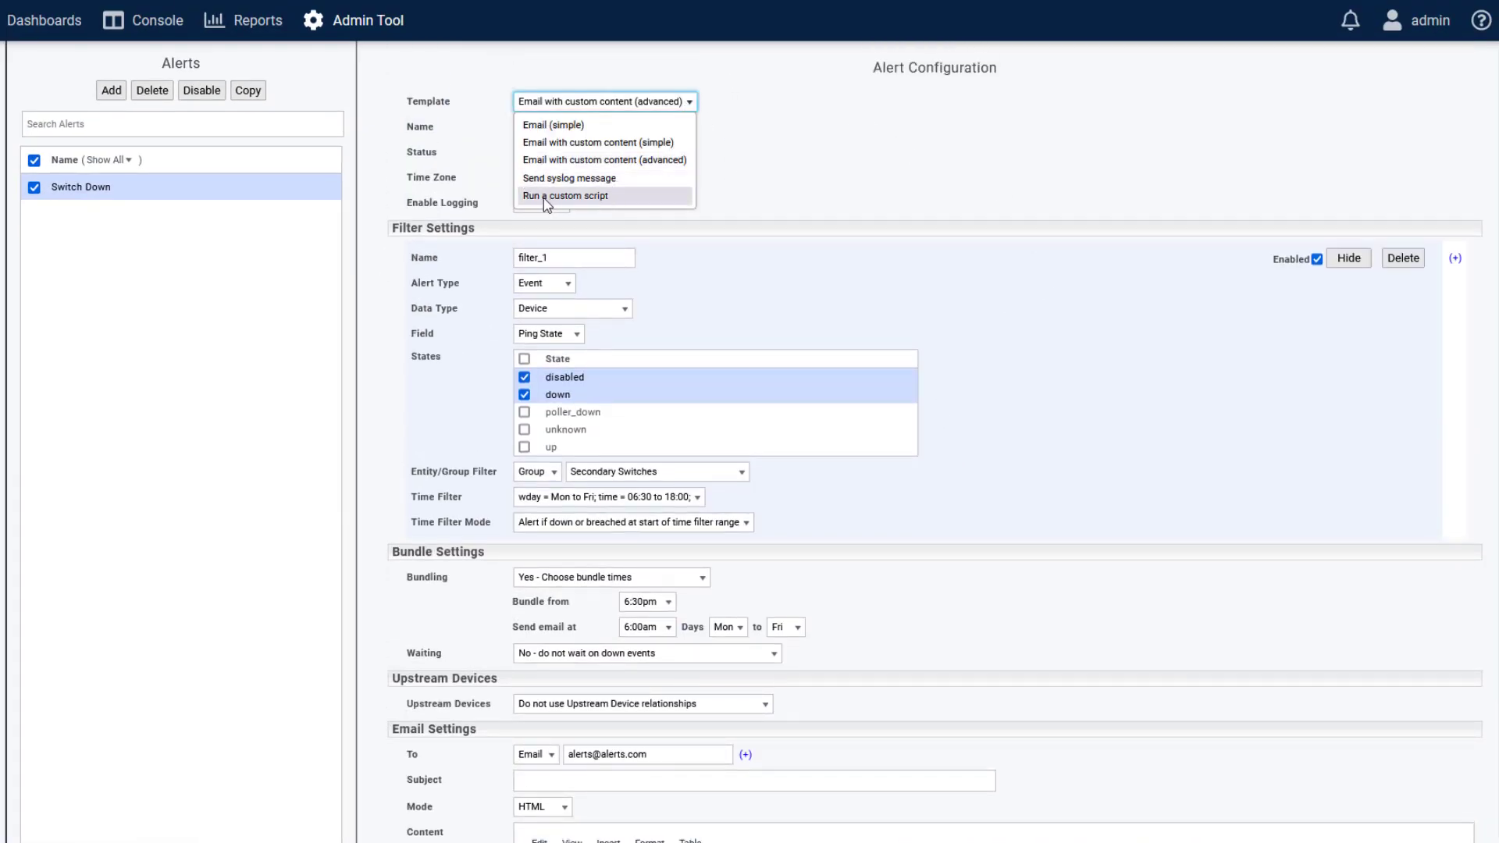
click(598, 181)
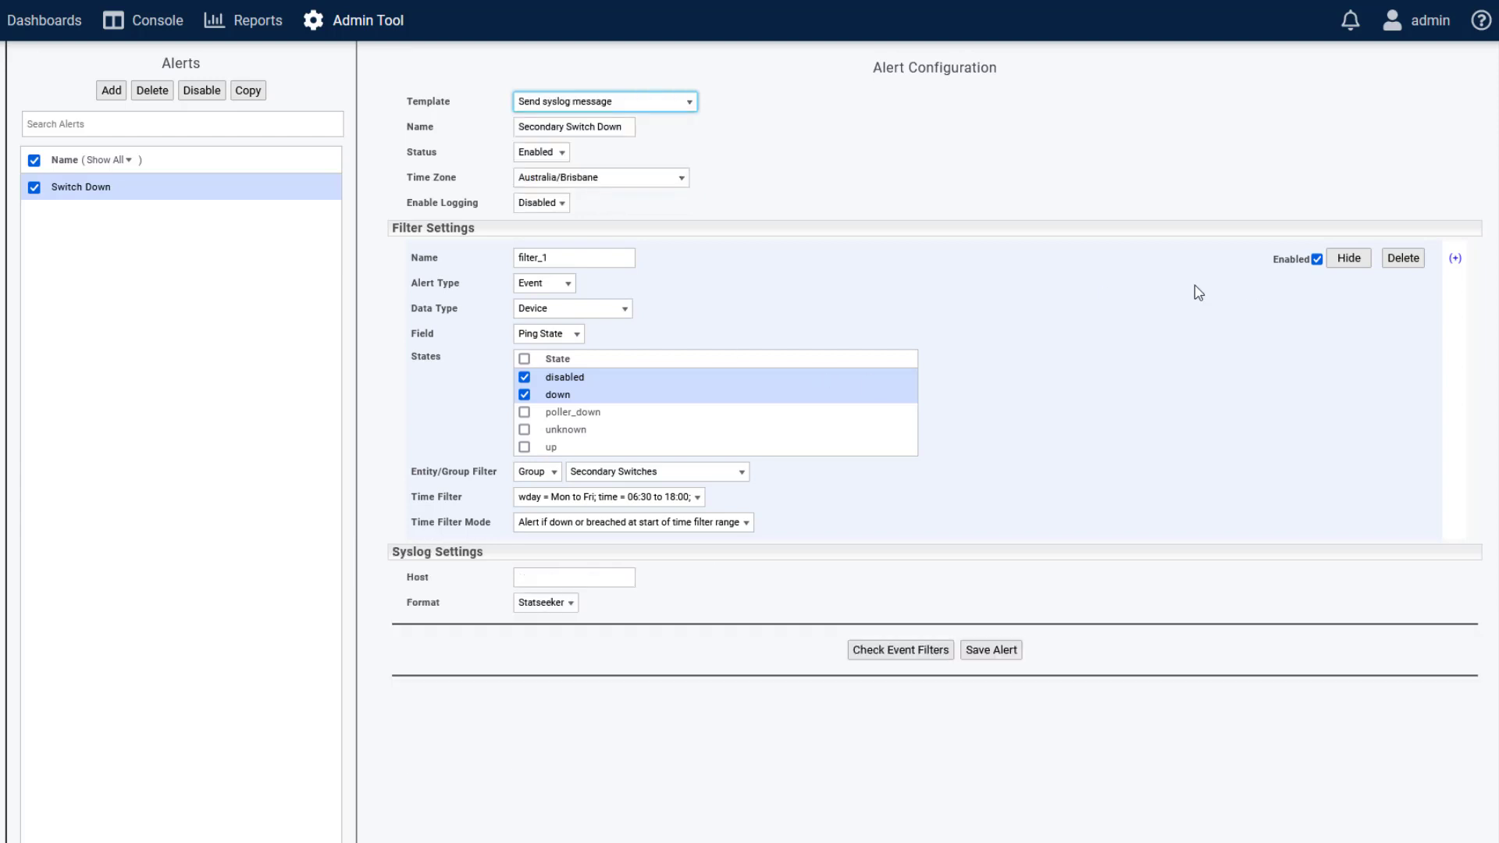
click(1456, 258)
click(1404, 557)
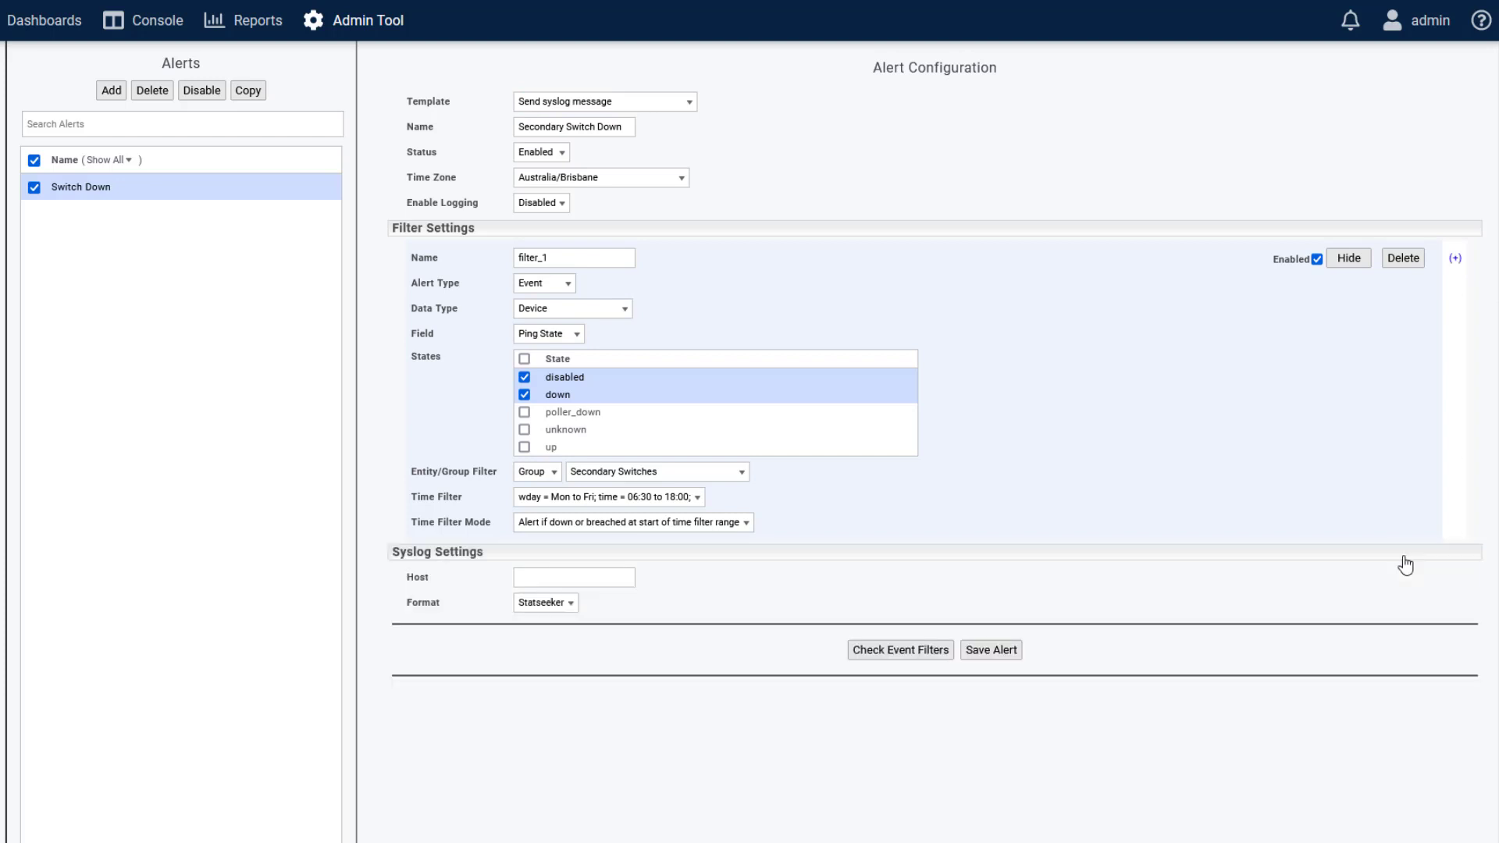
Set the syslog message format to JSON.
click(536, 578)
click(574, 609)
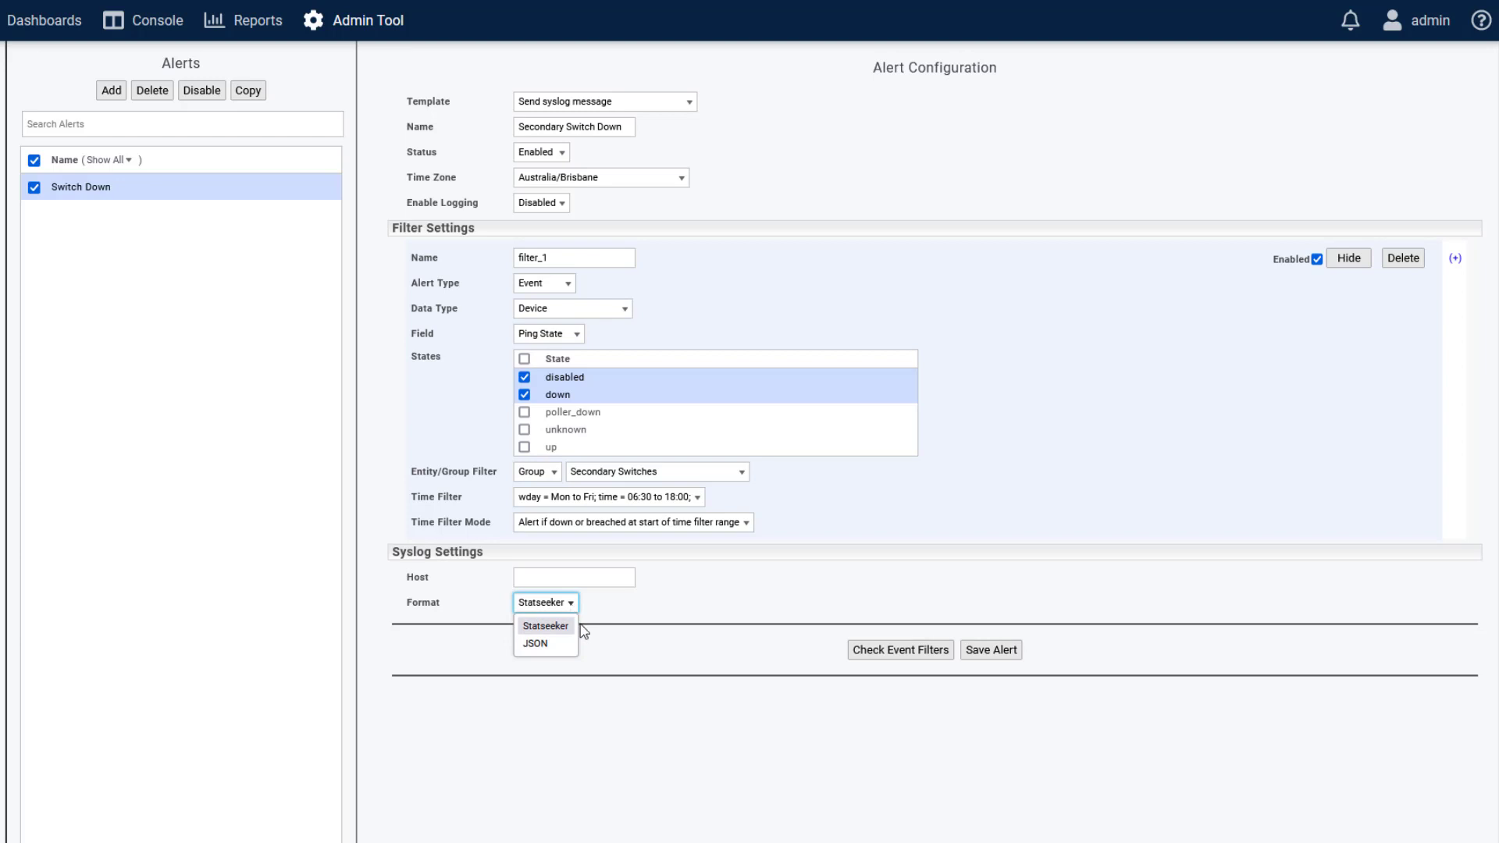
click(545, 648)
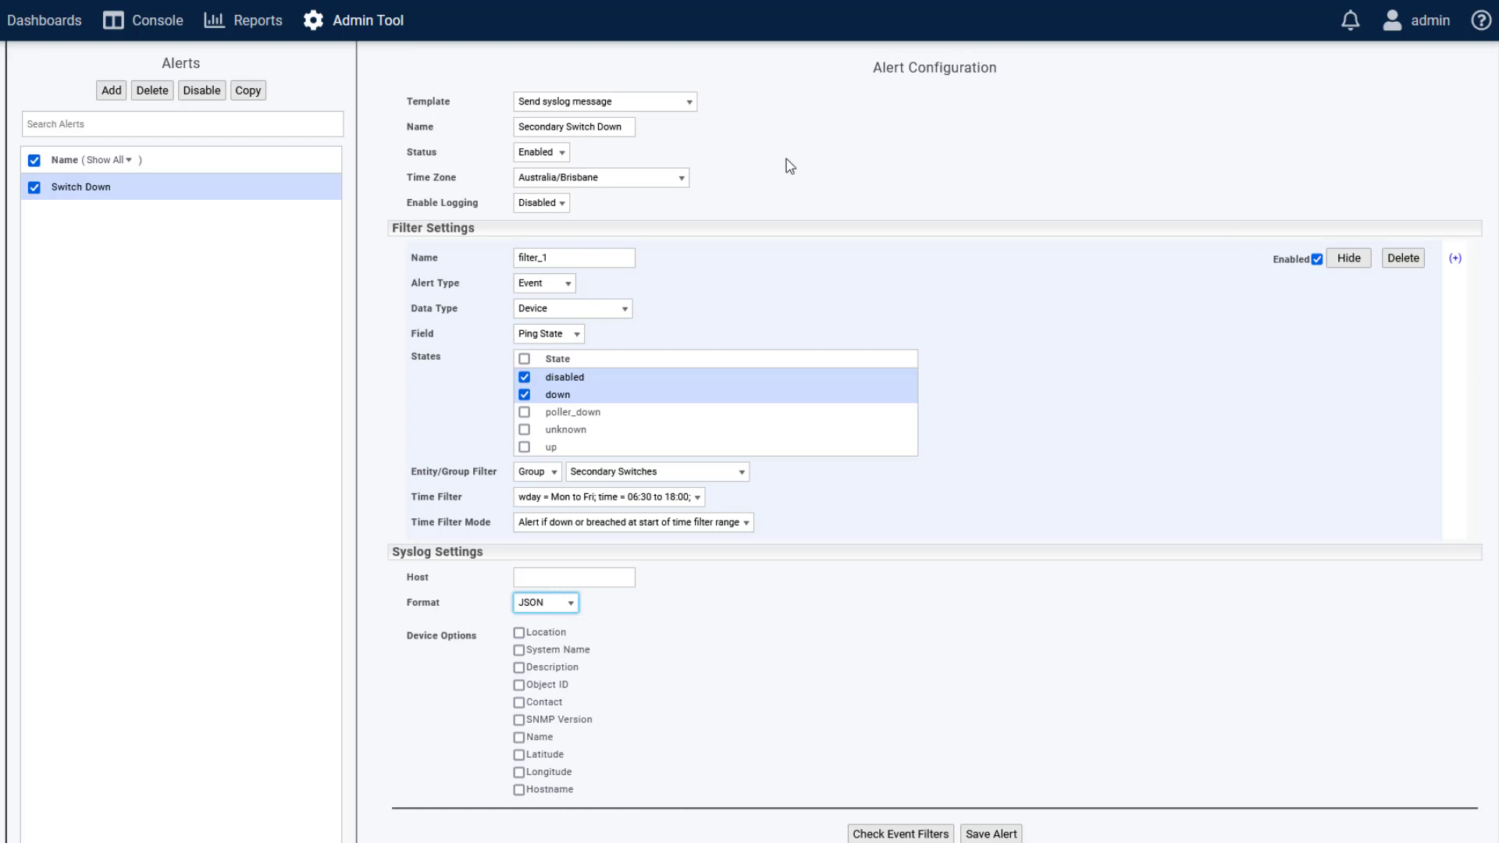
click(673, 103)
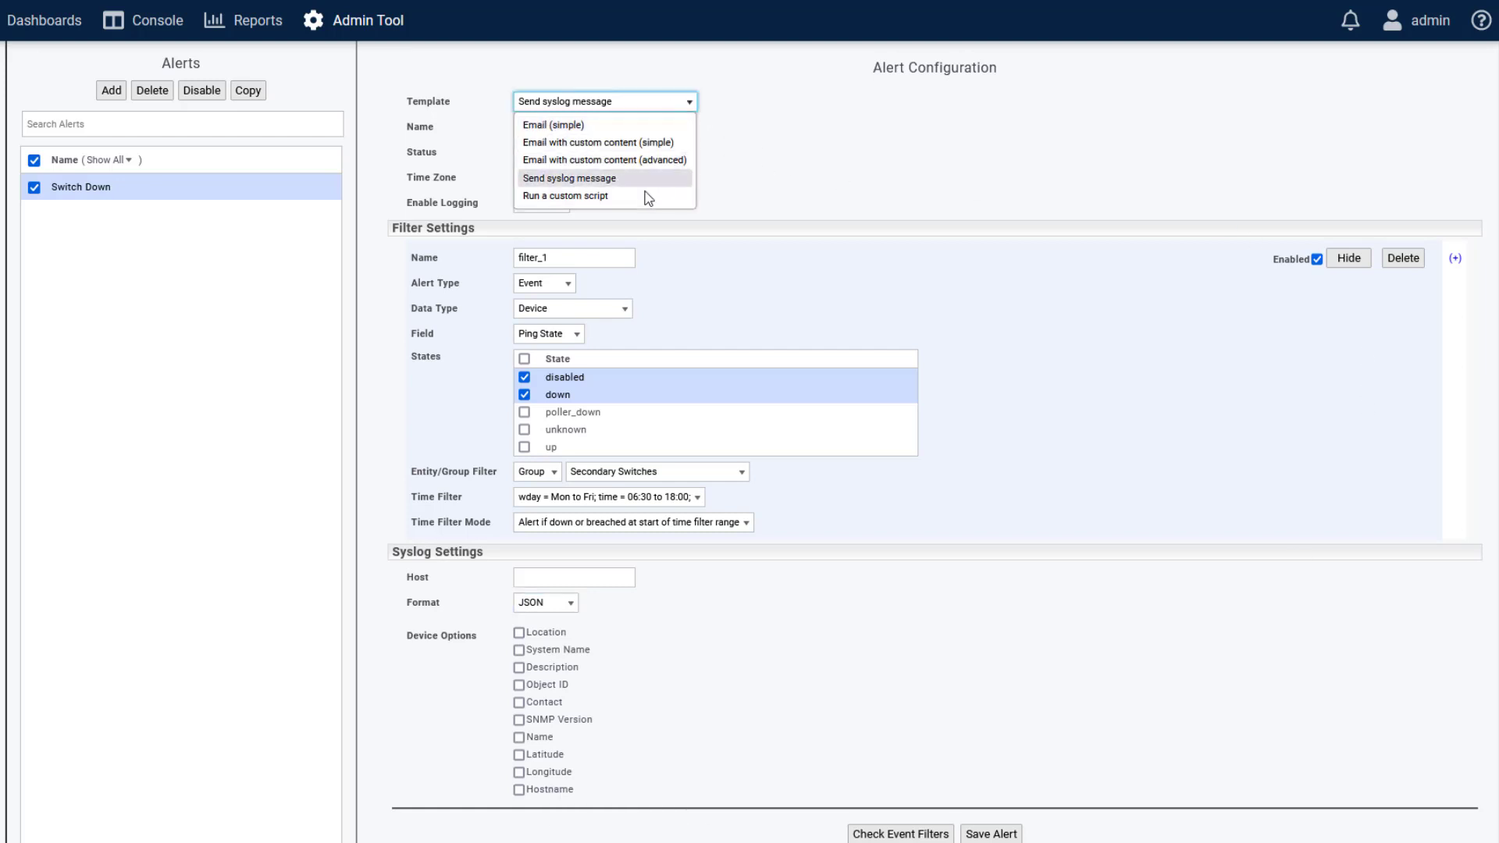
Switch the template to Run a custom script, leaving the Command field empty.
click(570, 197)
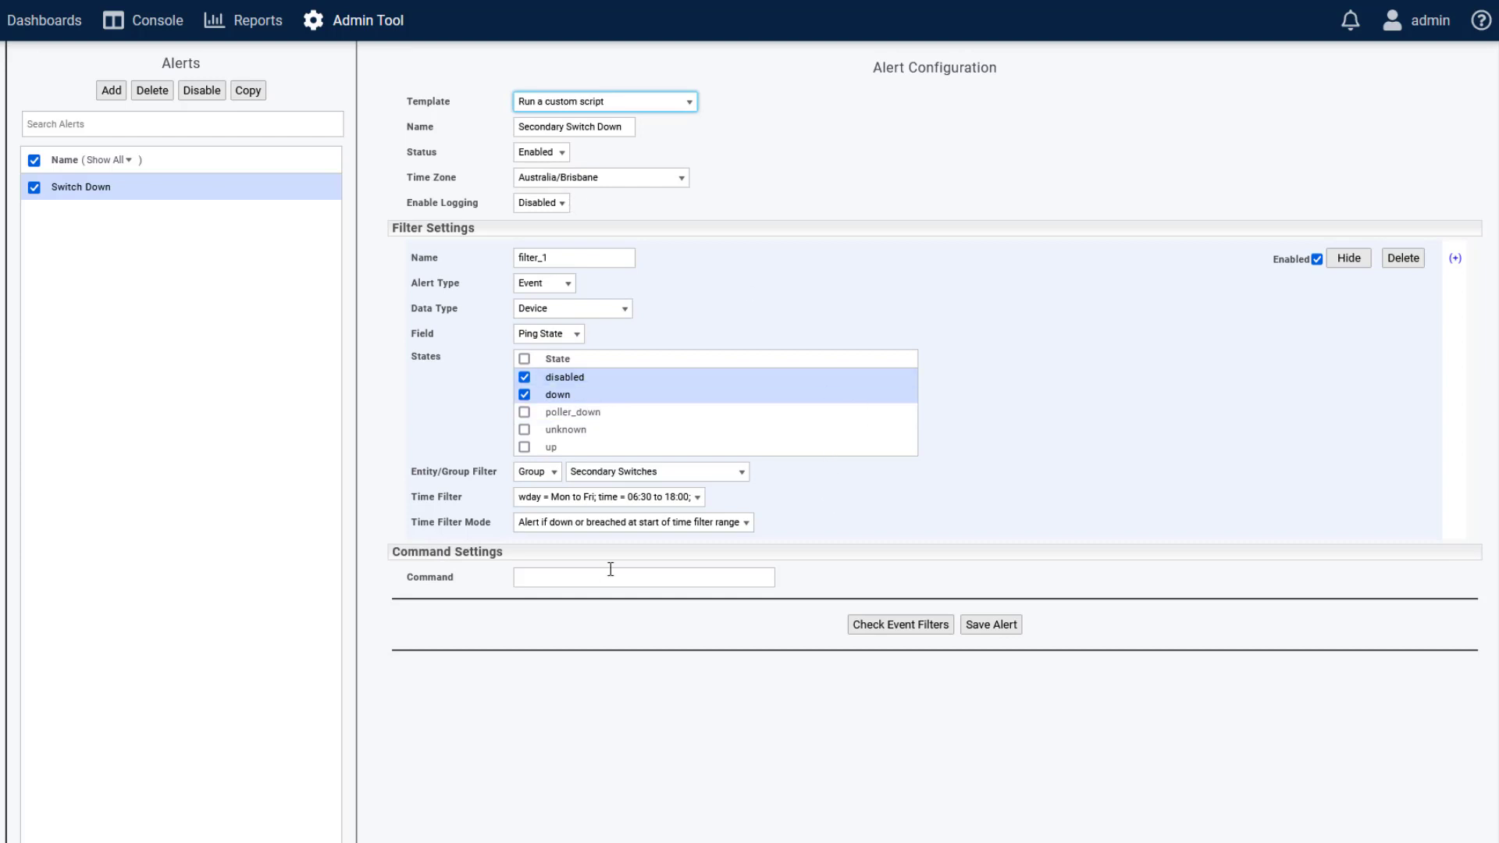
click(534, 577)
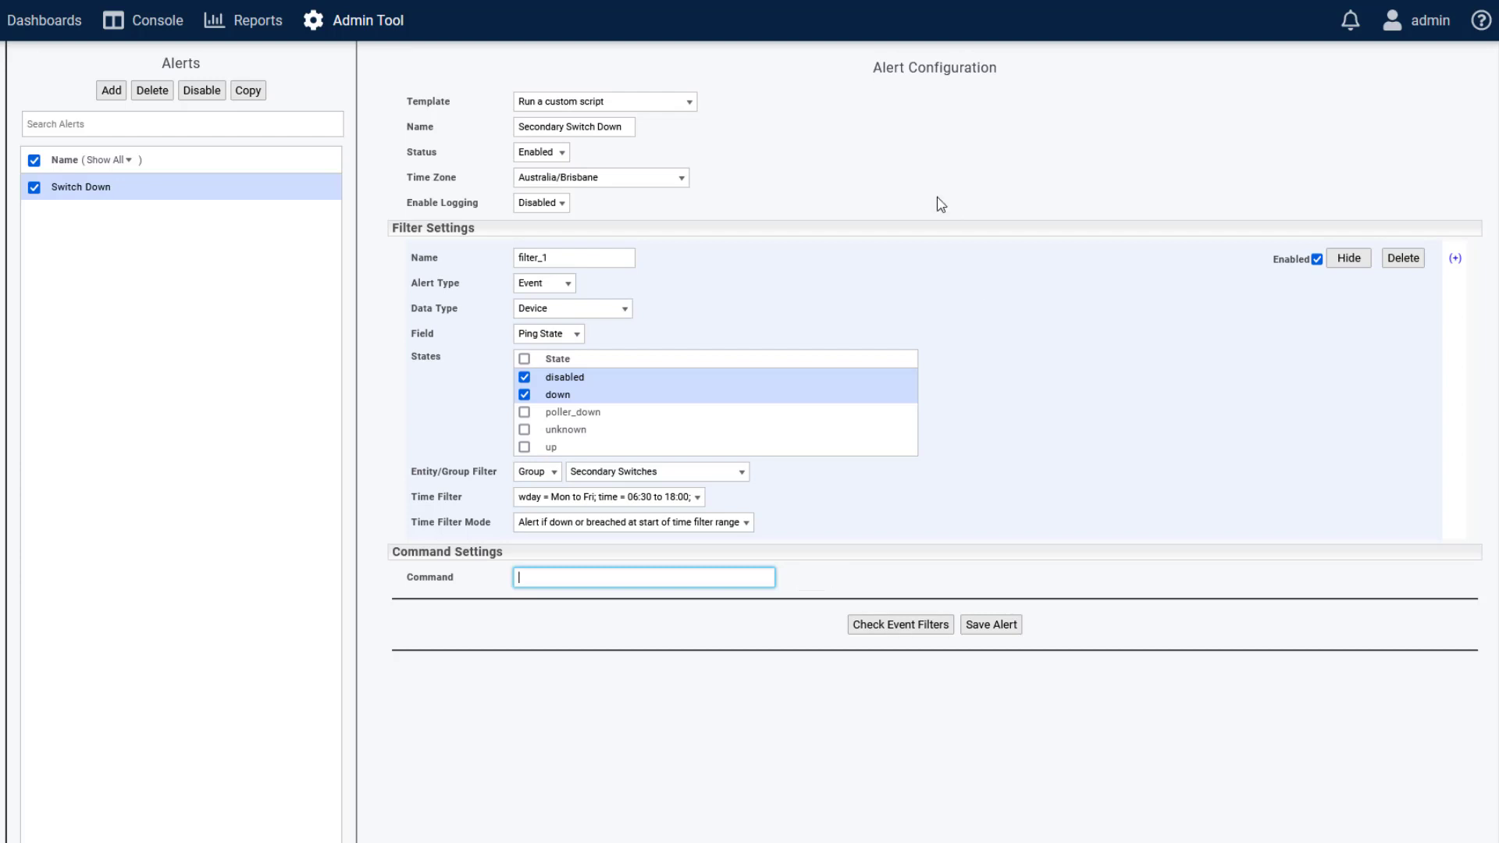
click(645, 104)
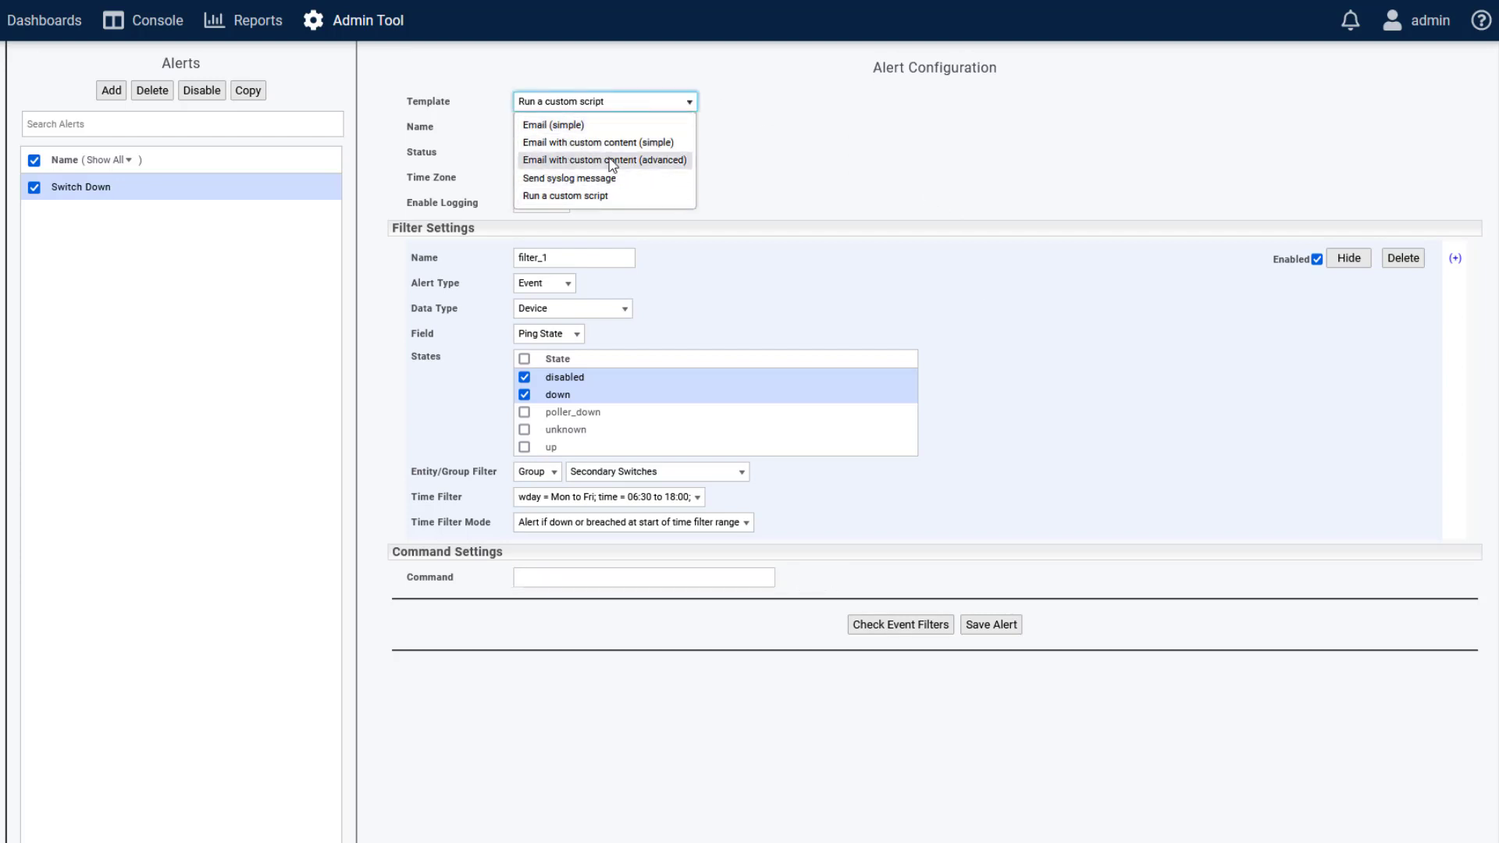
click(874, 168)
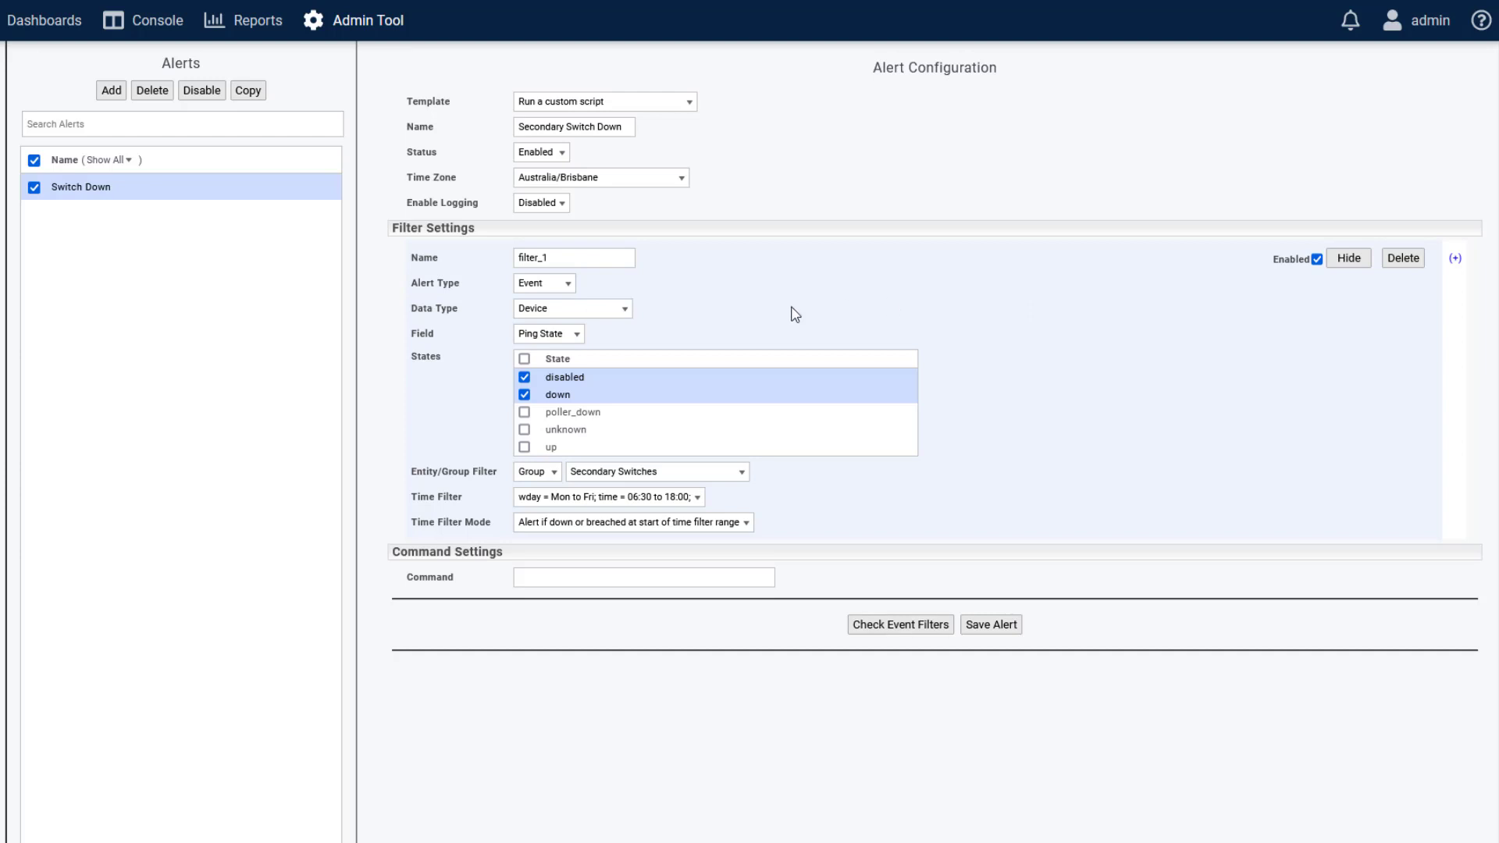
click(534, 285)
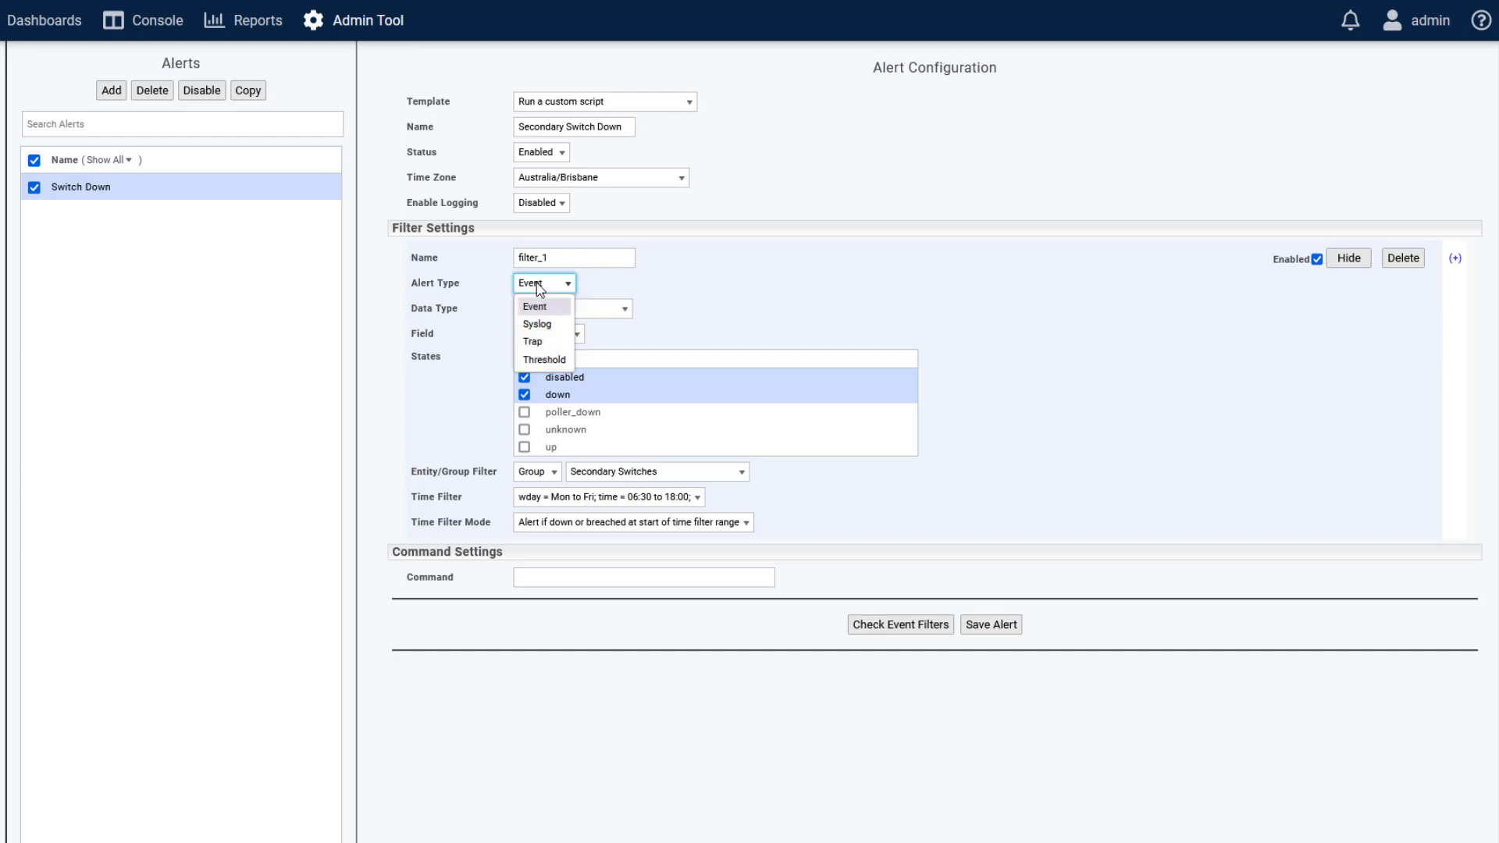
Set filter_1's alert type to Syslog with Device as the data type.
click(539, 325)
click(566, 310)
click(570, 328)
Paste the LINK-3-UPDOWN down regex, list the five matching events, then change alert type to Trap.
click(581, 332)
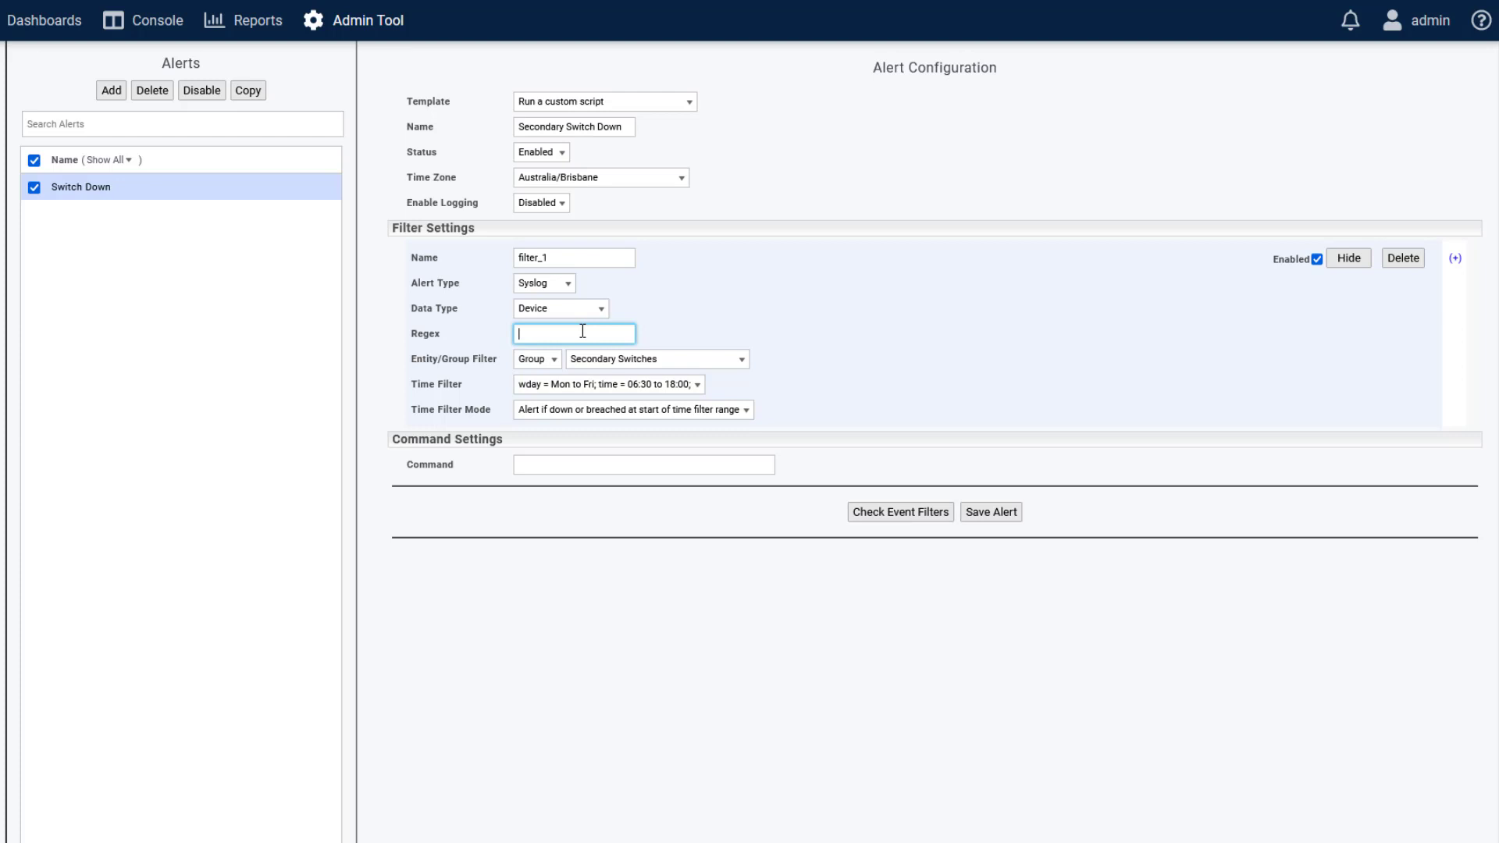
text(.*LINK-3-UPDOWN.*changed state to down)
drag(593, 334, 760, 334)
click(544, 334)
click(905, 347)
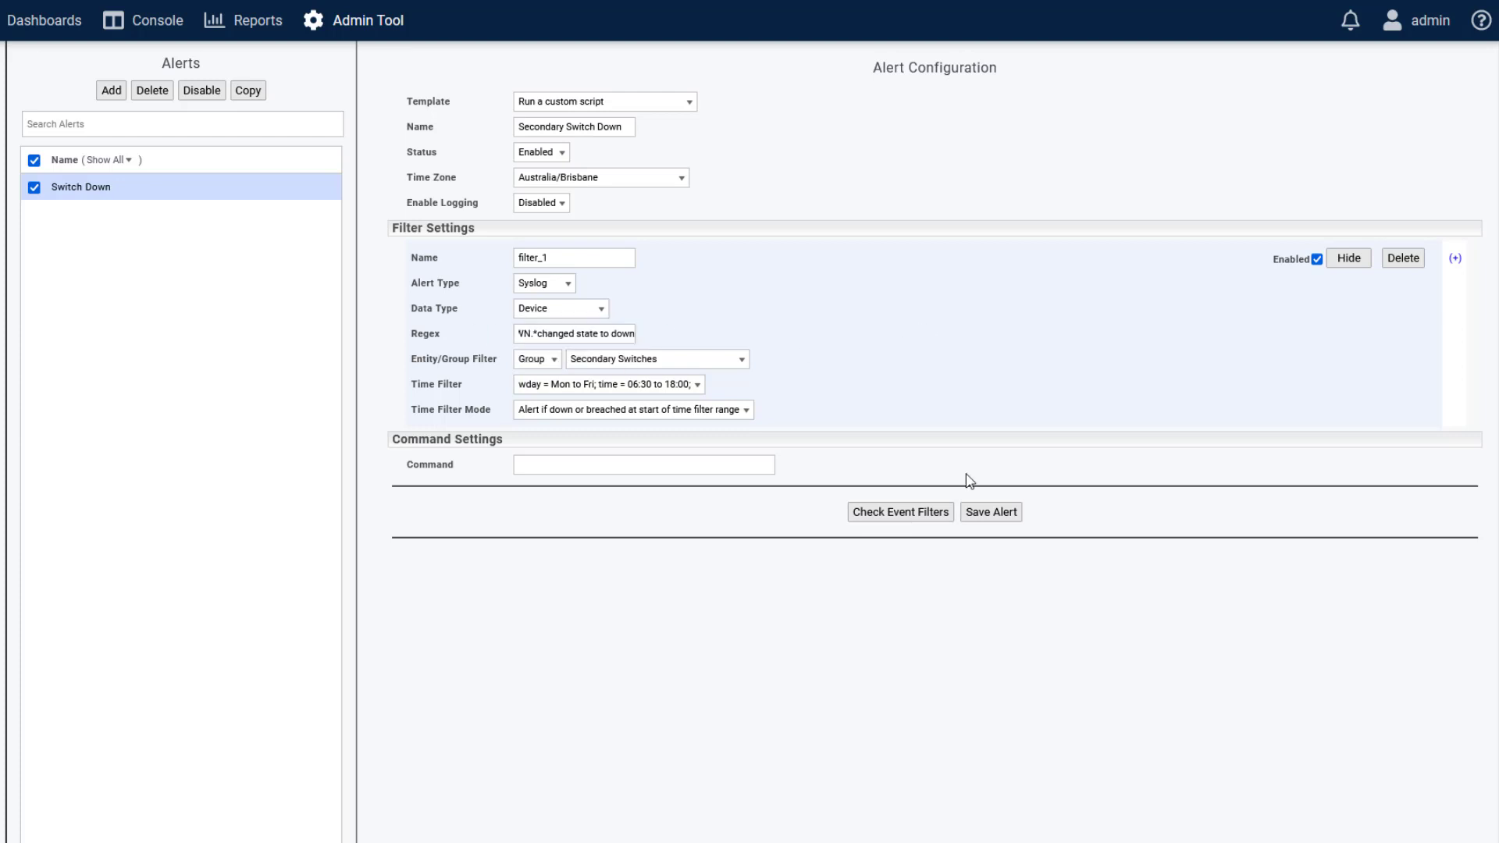
click(924, 520)
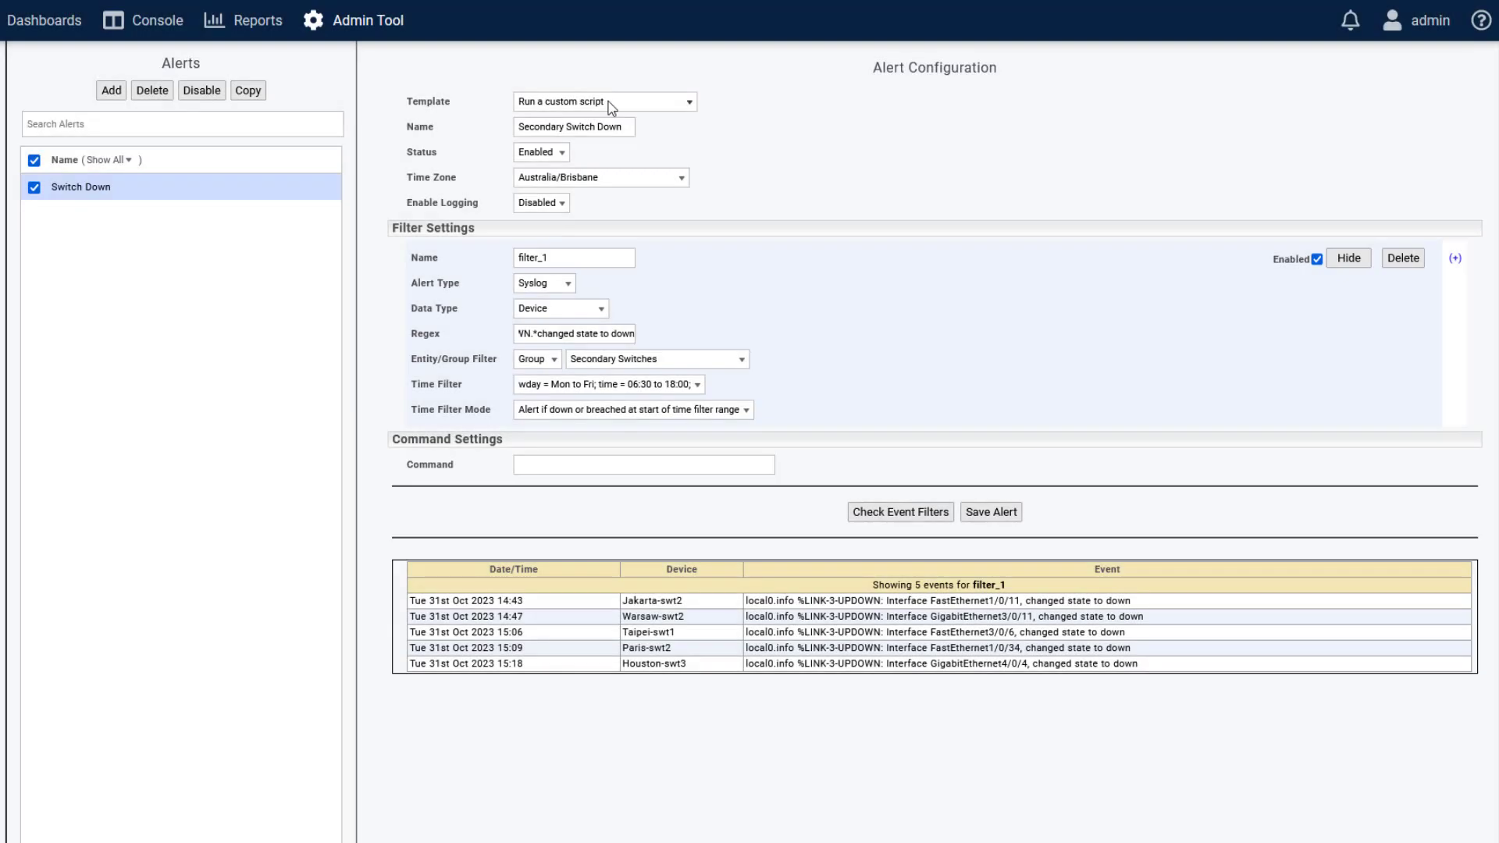
click(564, 284)
click(585, 346)
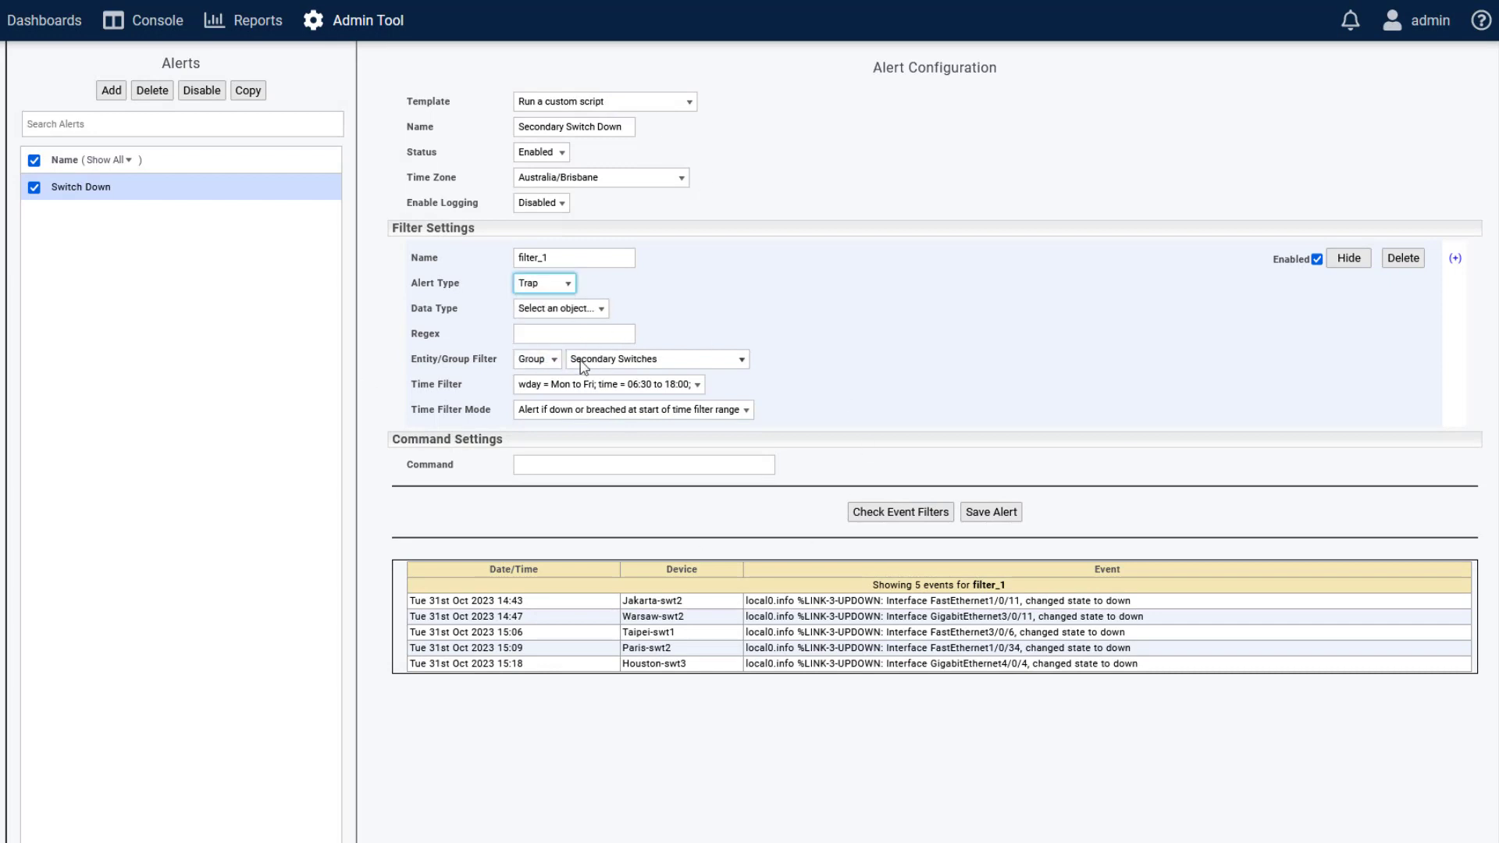
Make filter_1 a Threshold alert on Server CPU 5min going above.
click(568, 285)
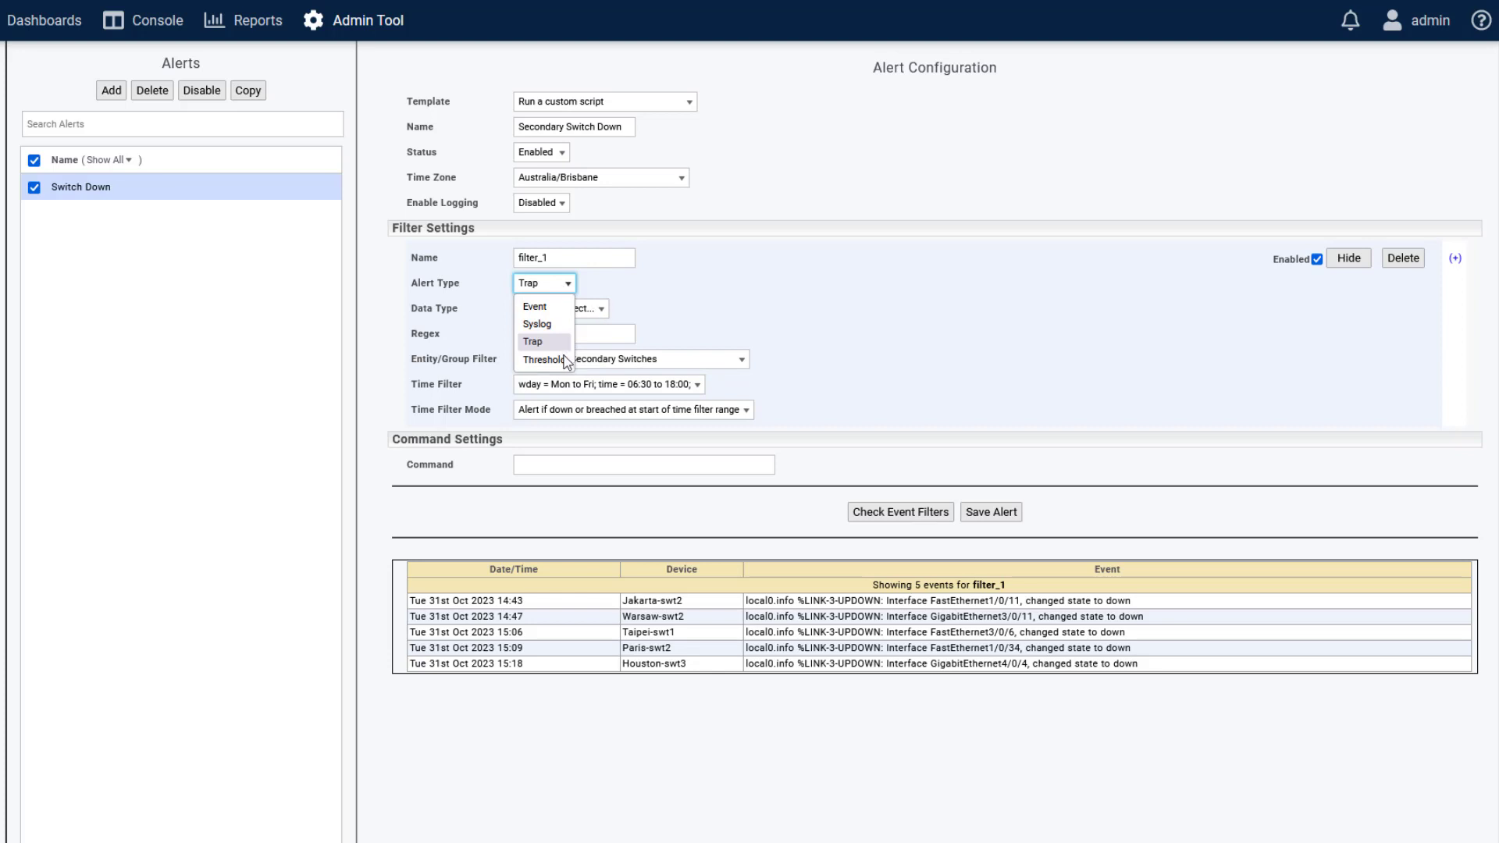
click(544, 360)
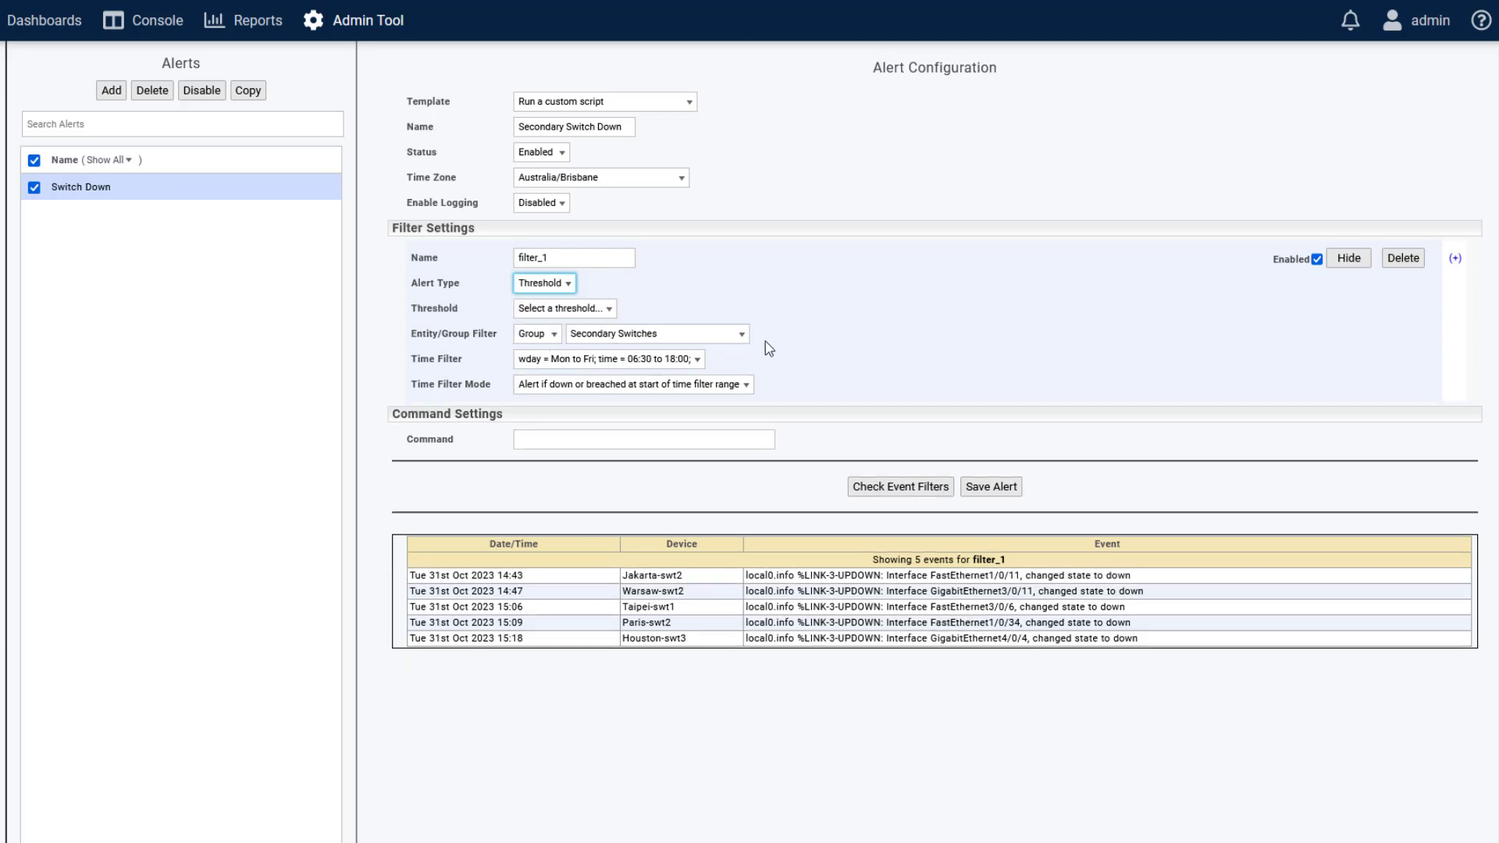
click(595, 310)
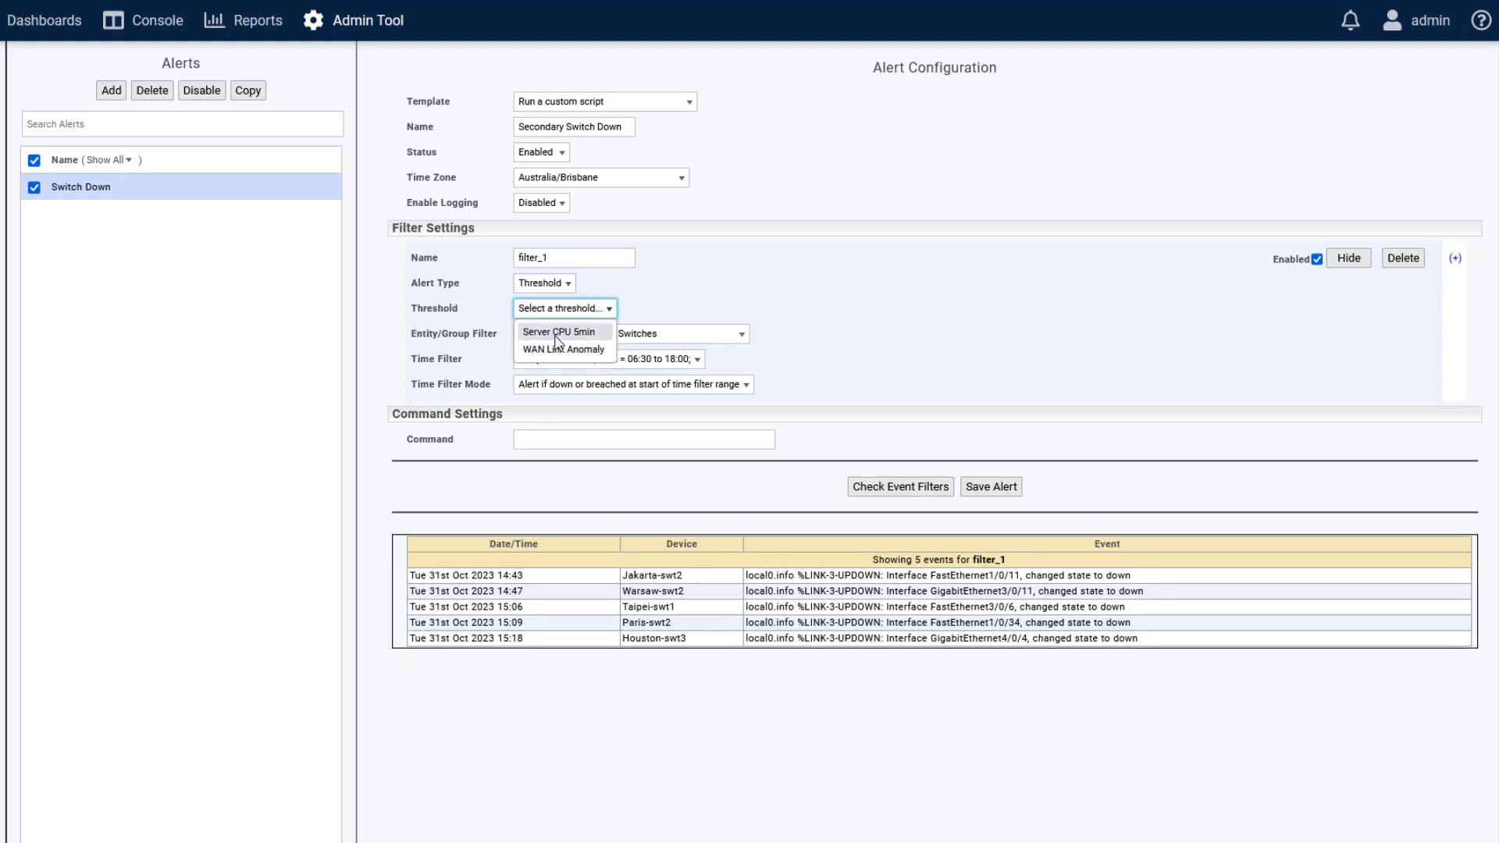
click(574, 334)
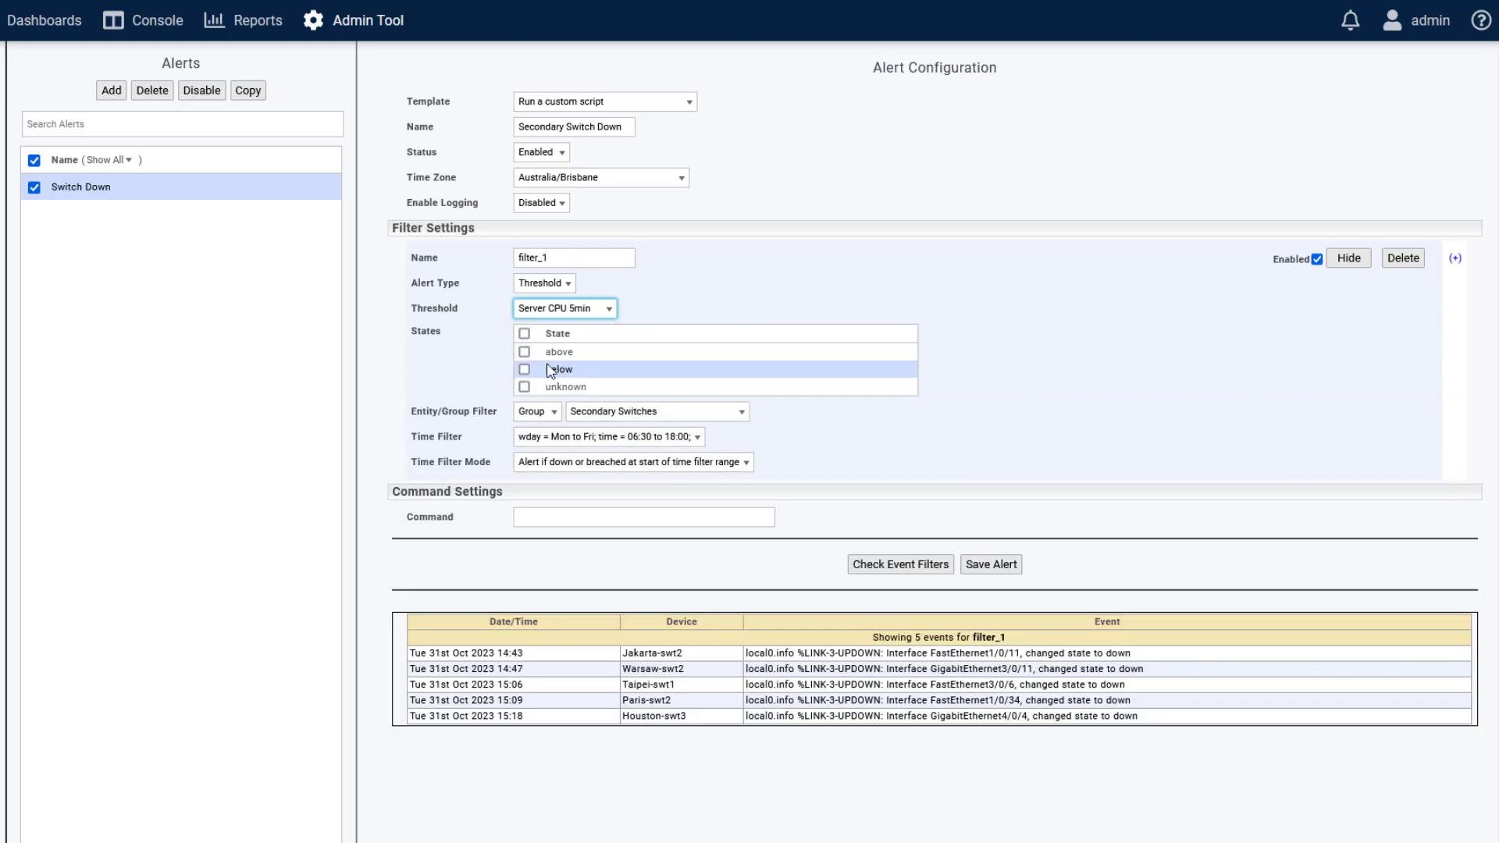
click(525, 353)
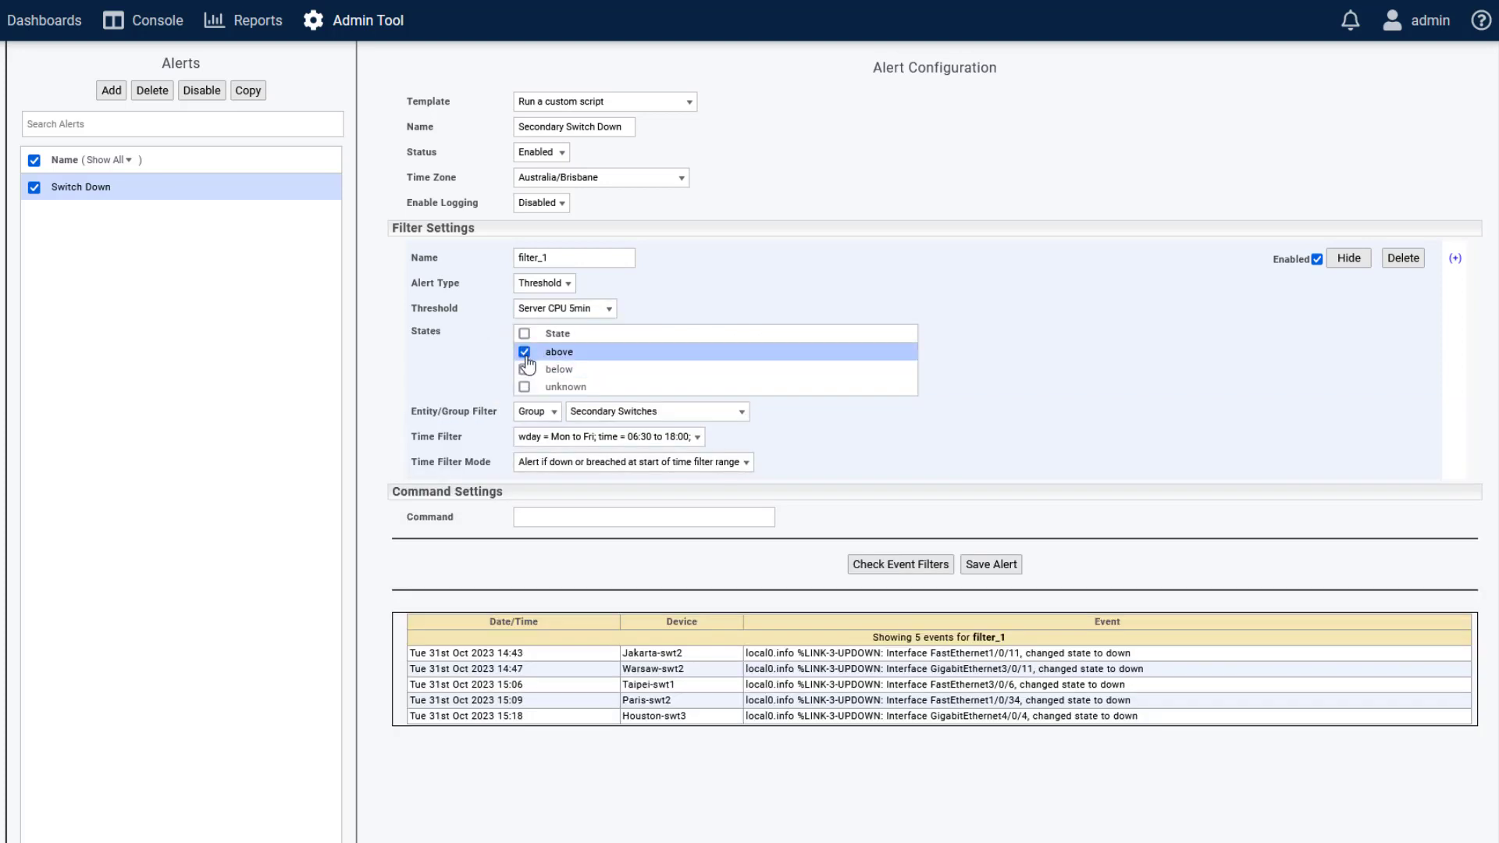
Apply the filter to All Groups at Any time and list the matching events.
click(554, 414)
click(606, 415)
scroll(615, 443, up, 10)
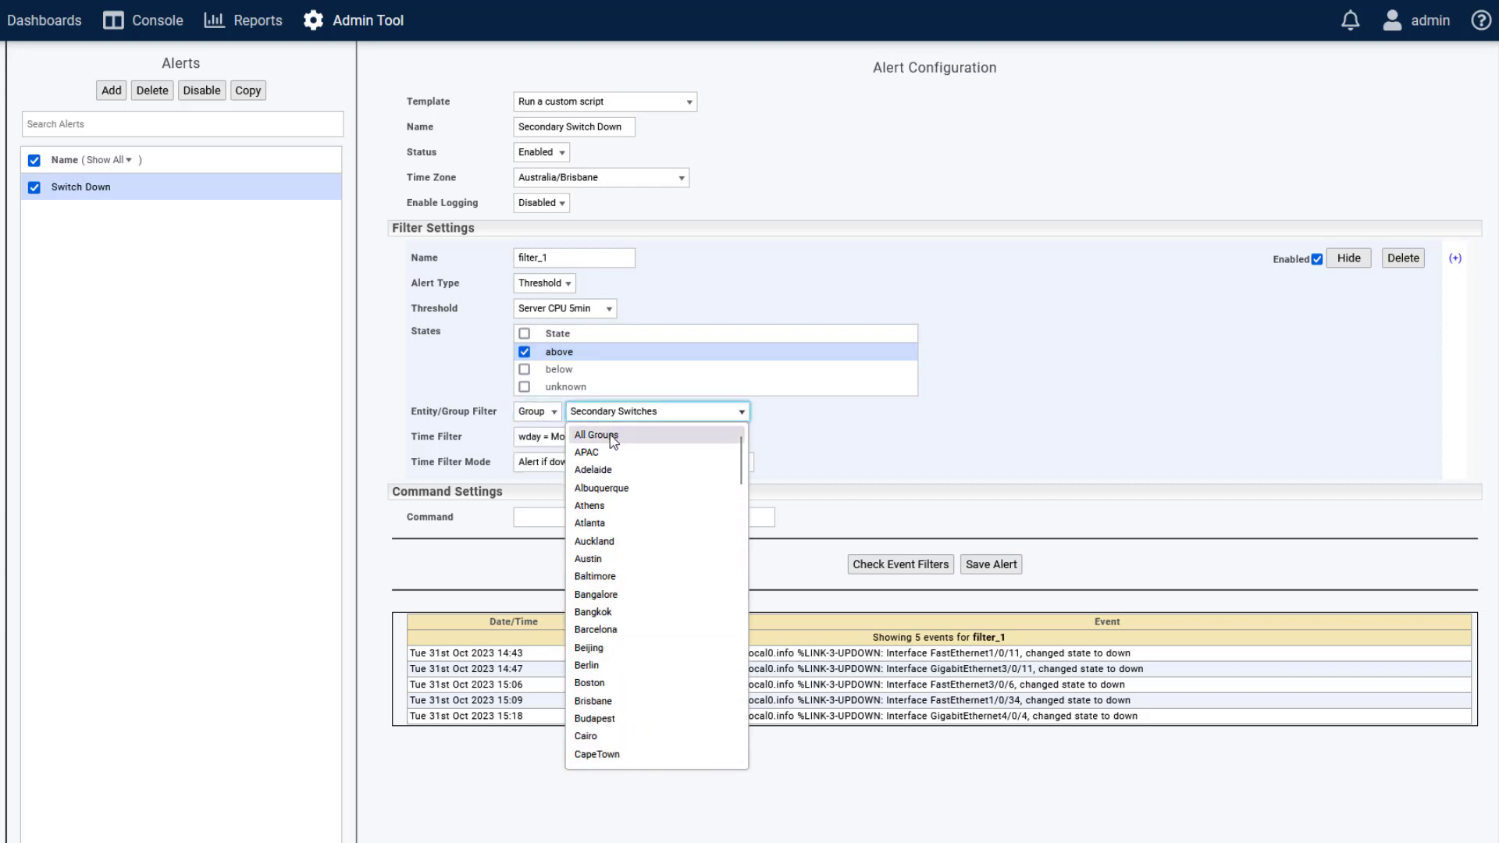
click(615, 436)
click(663, 439)
click(571, 460)
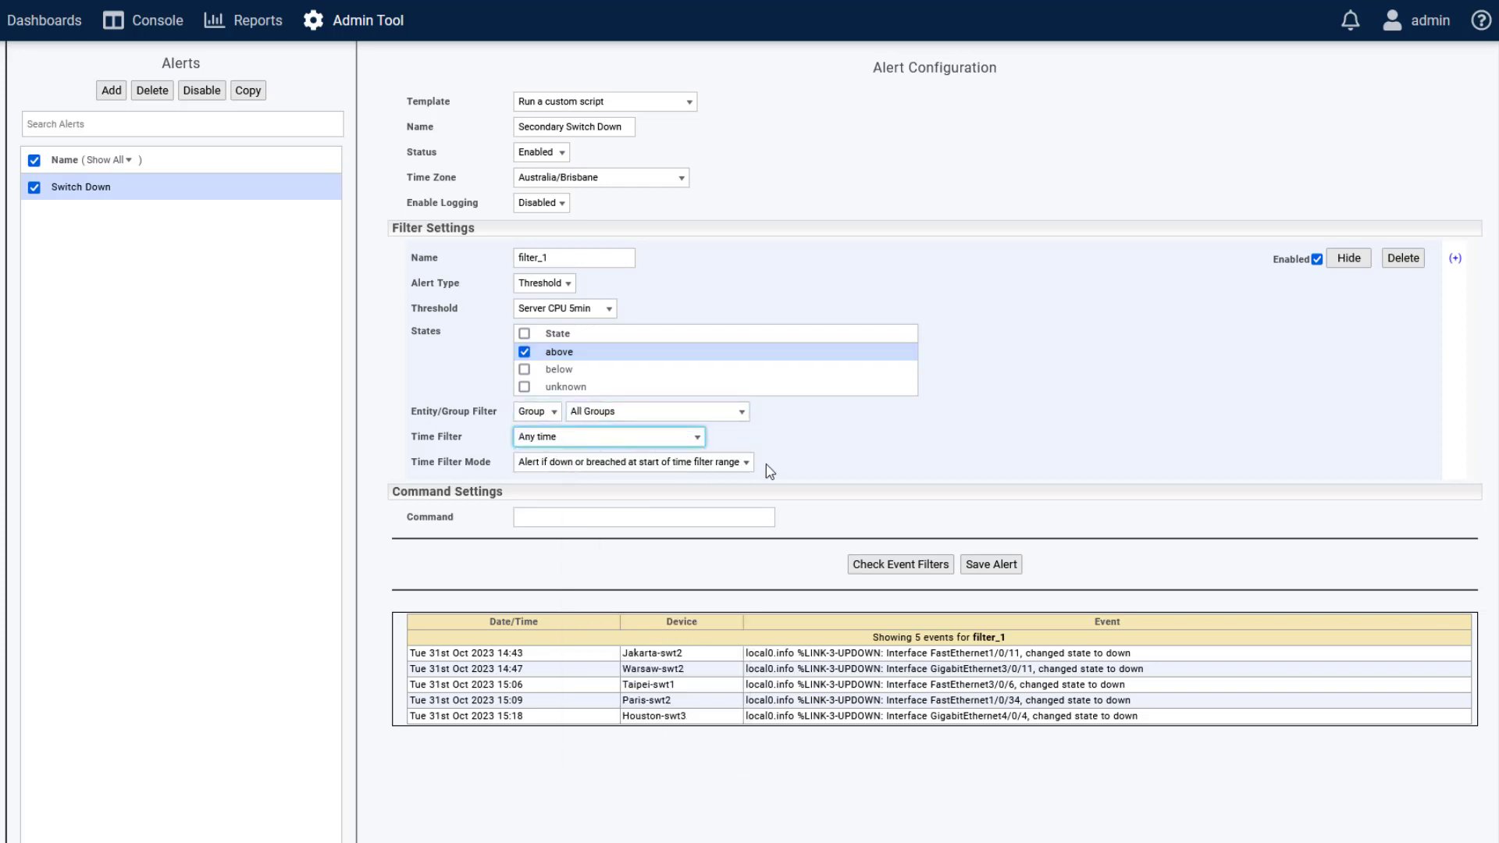
click(859, 466)
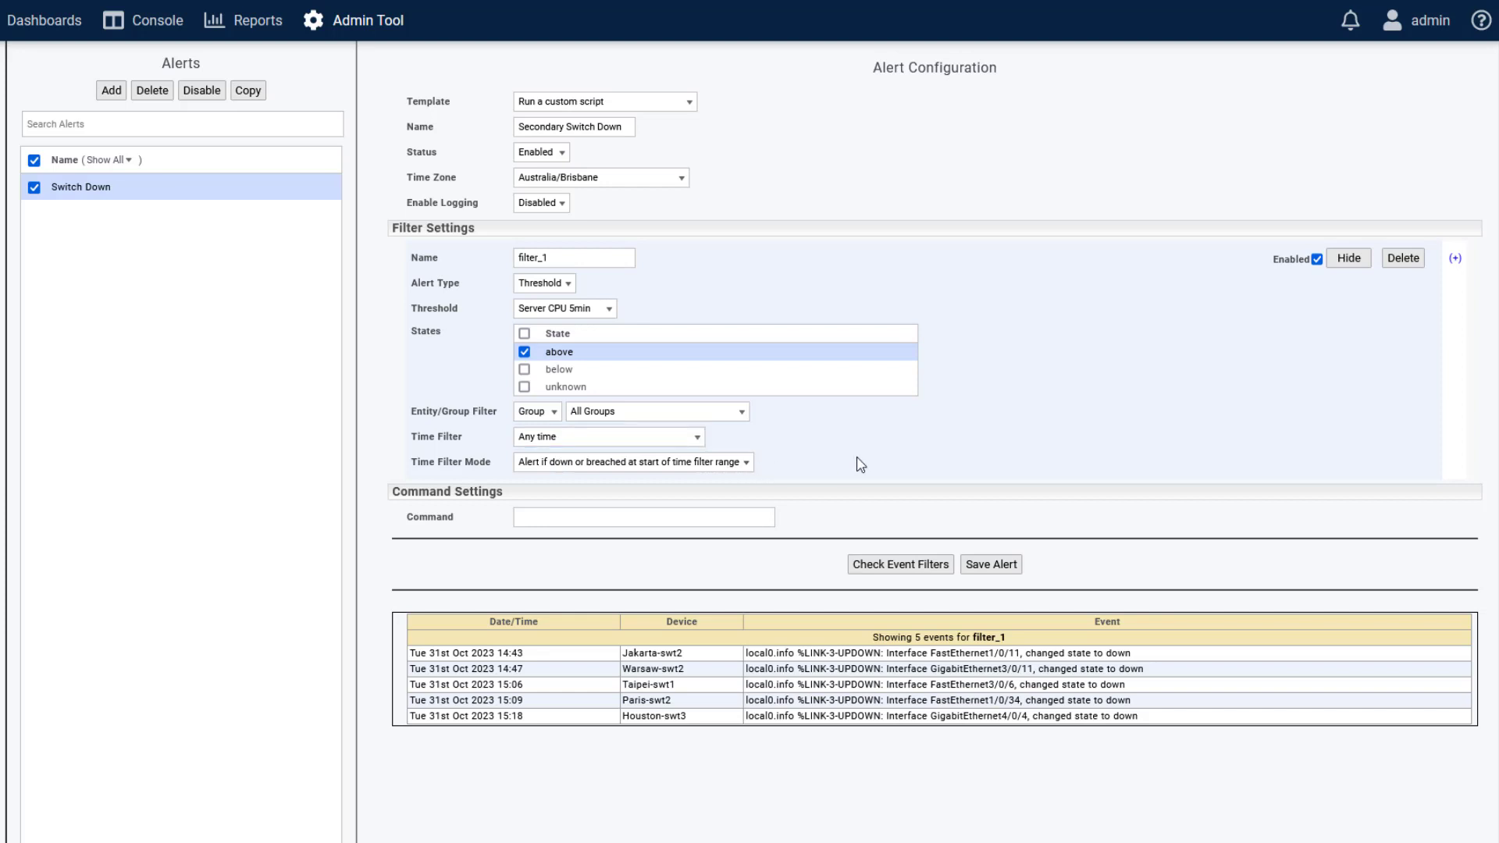
click(920, 573)
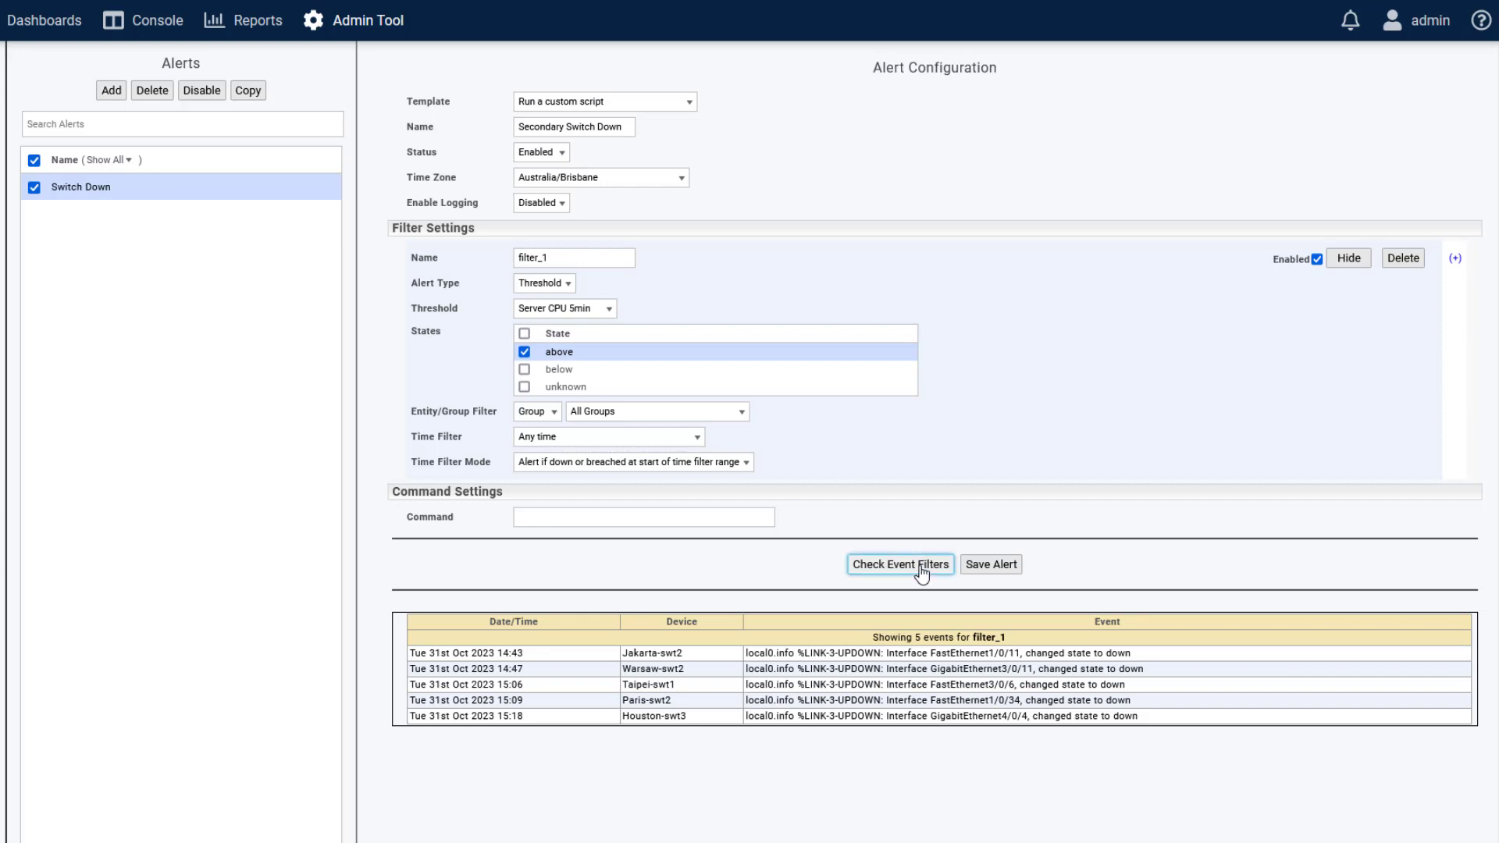